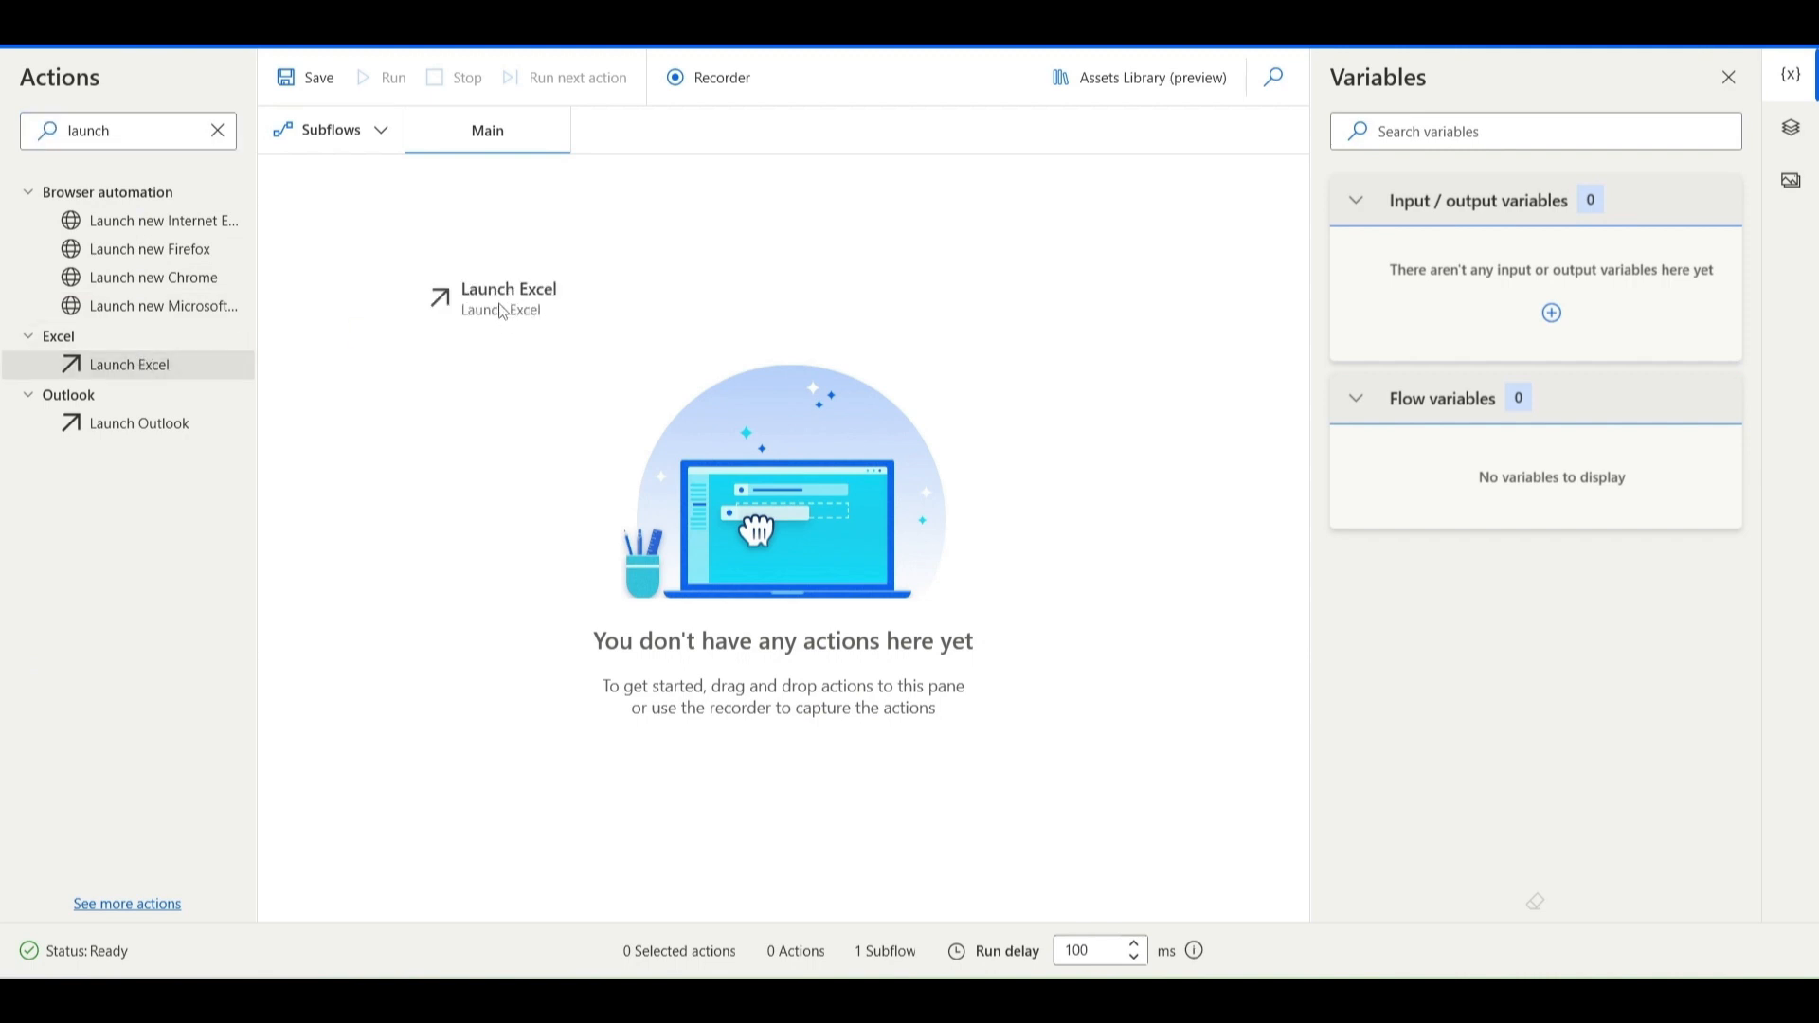
Configure the Launch Excel action to open the document C:\PAFolder\Excel\Sample.xlsx and save the action.
left_click(855, 443)
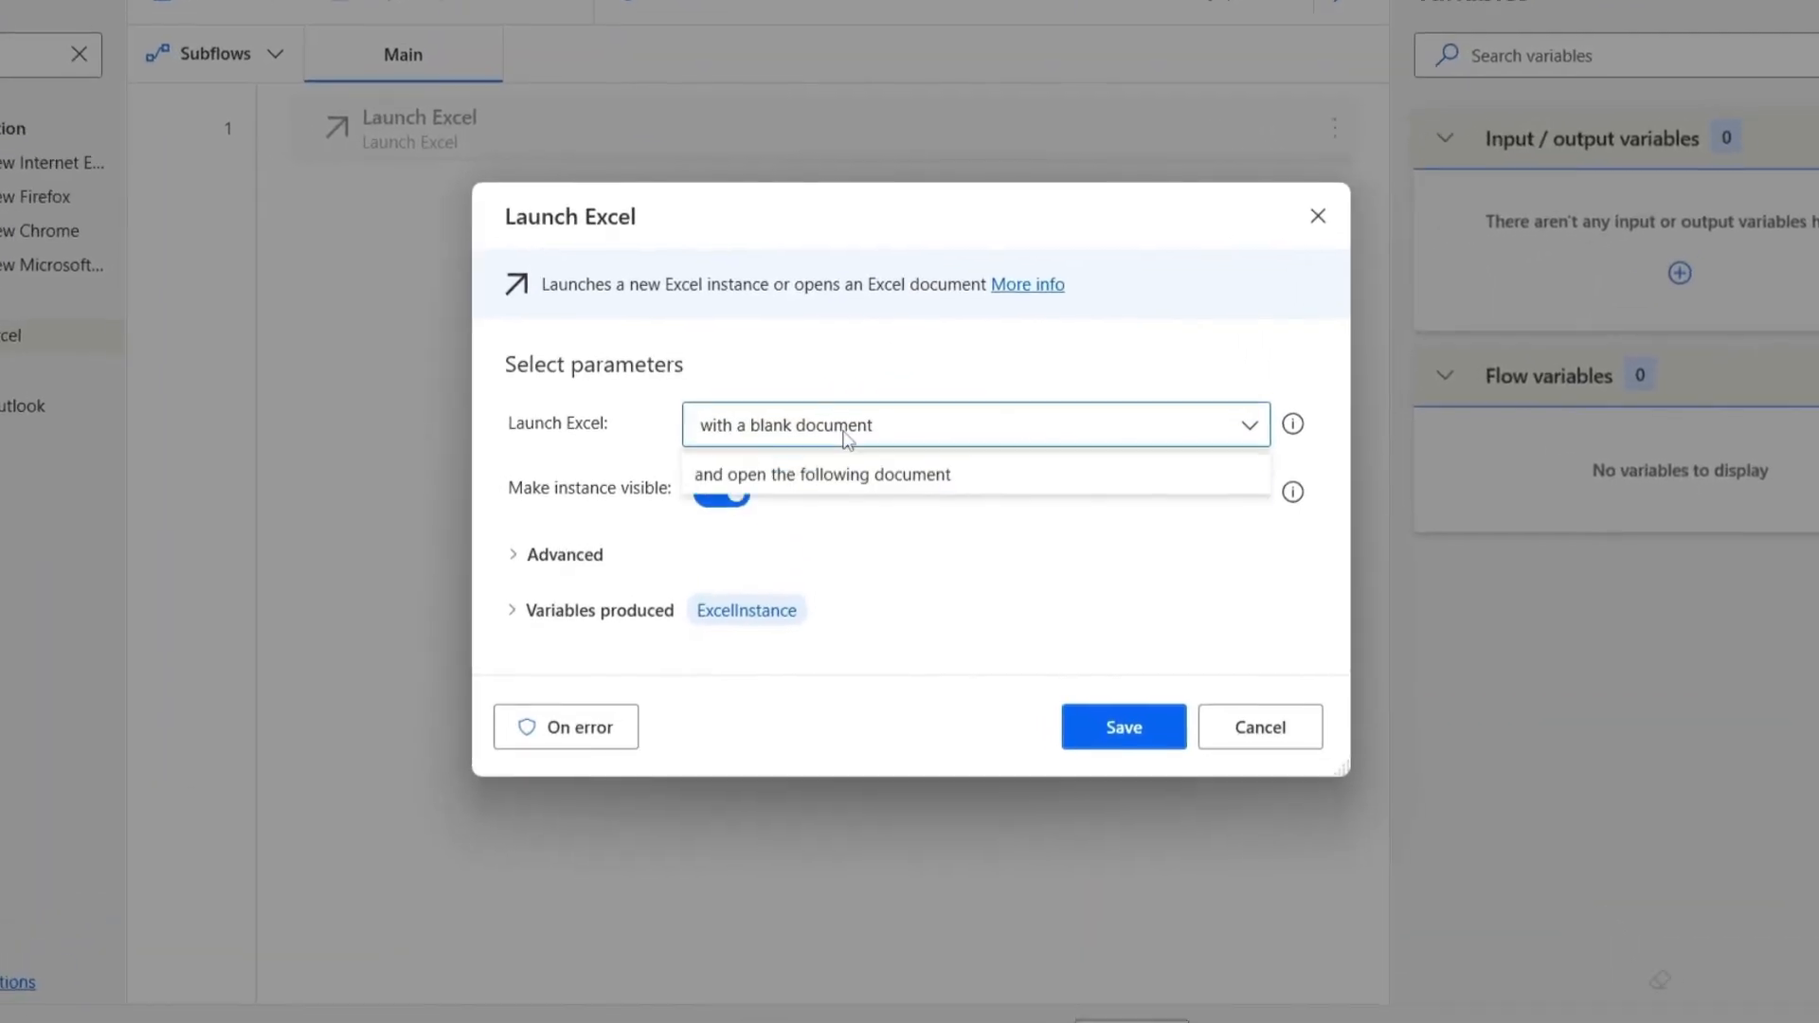
left_click(808, 501)
left_click(1279, 490)
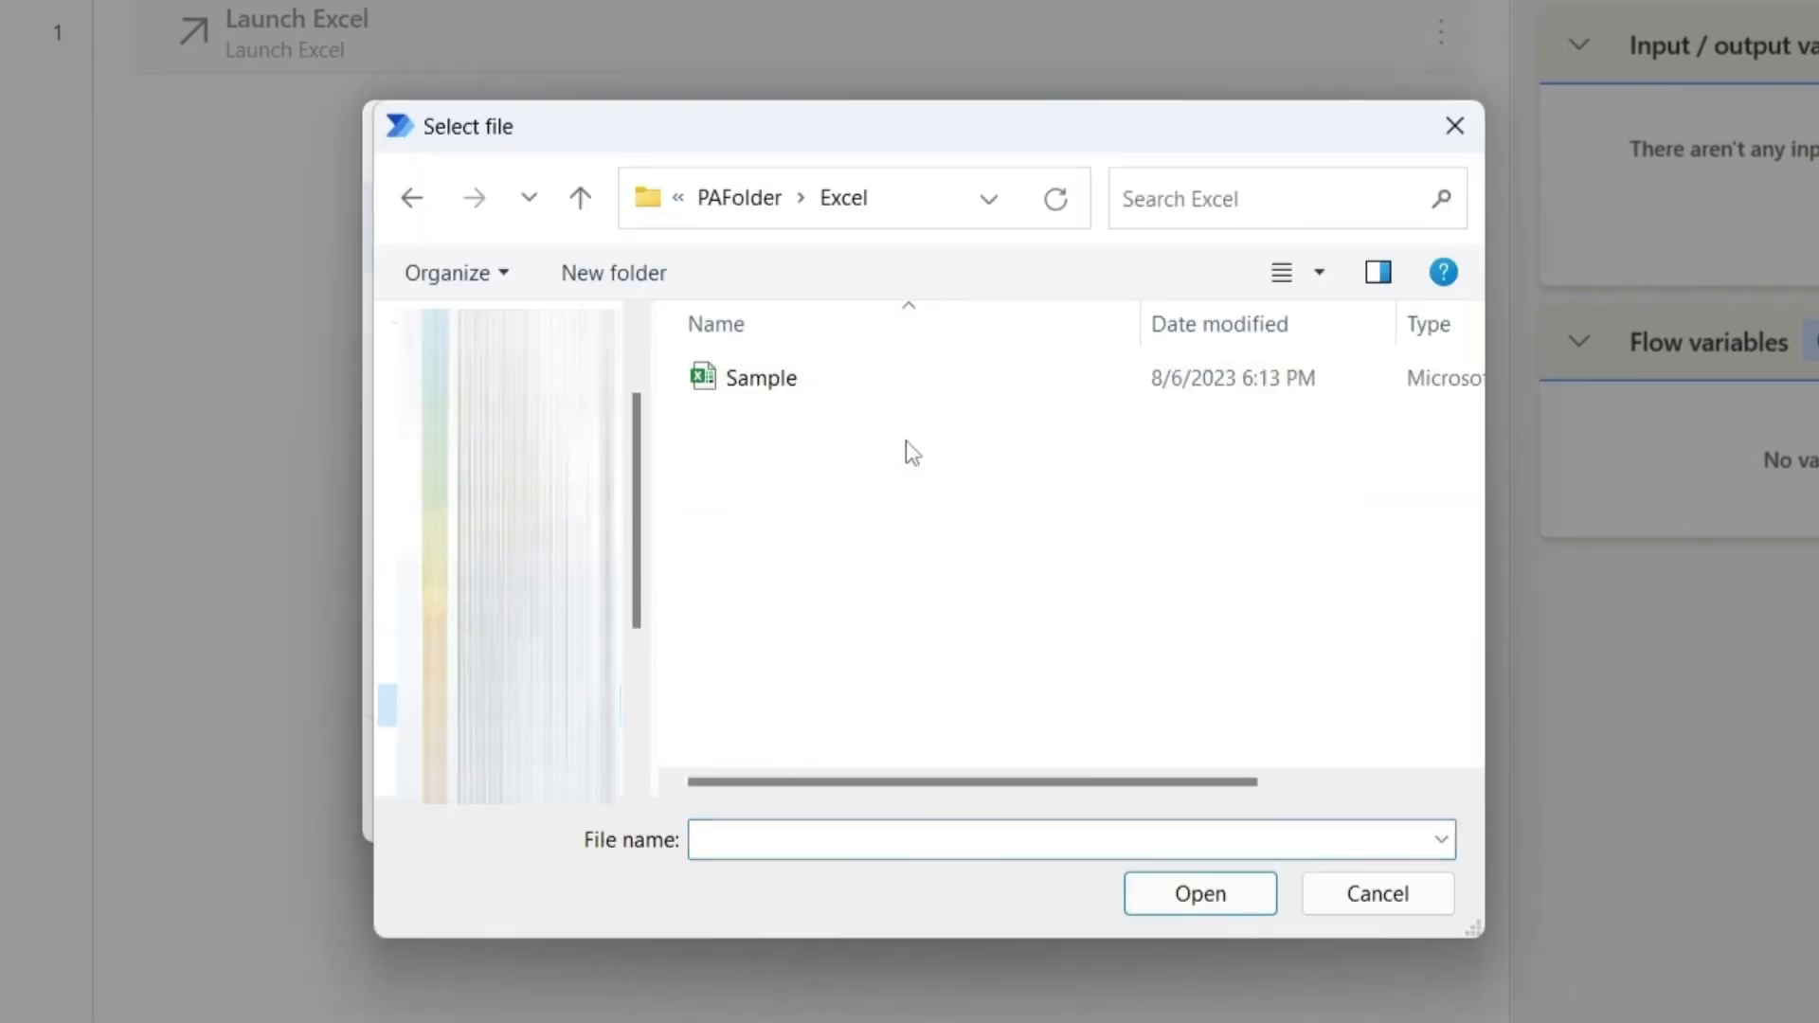
double_click(822, 378)
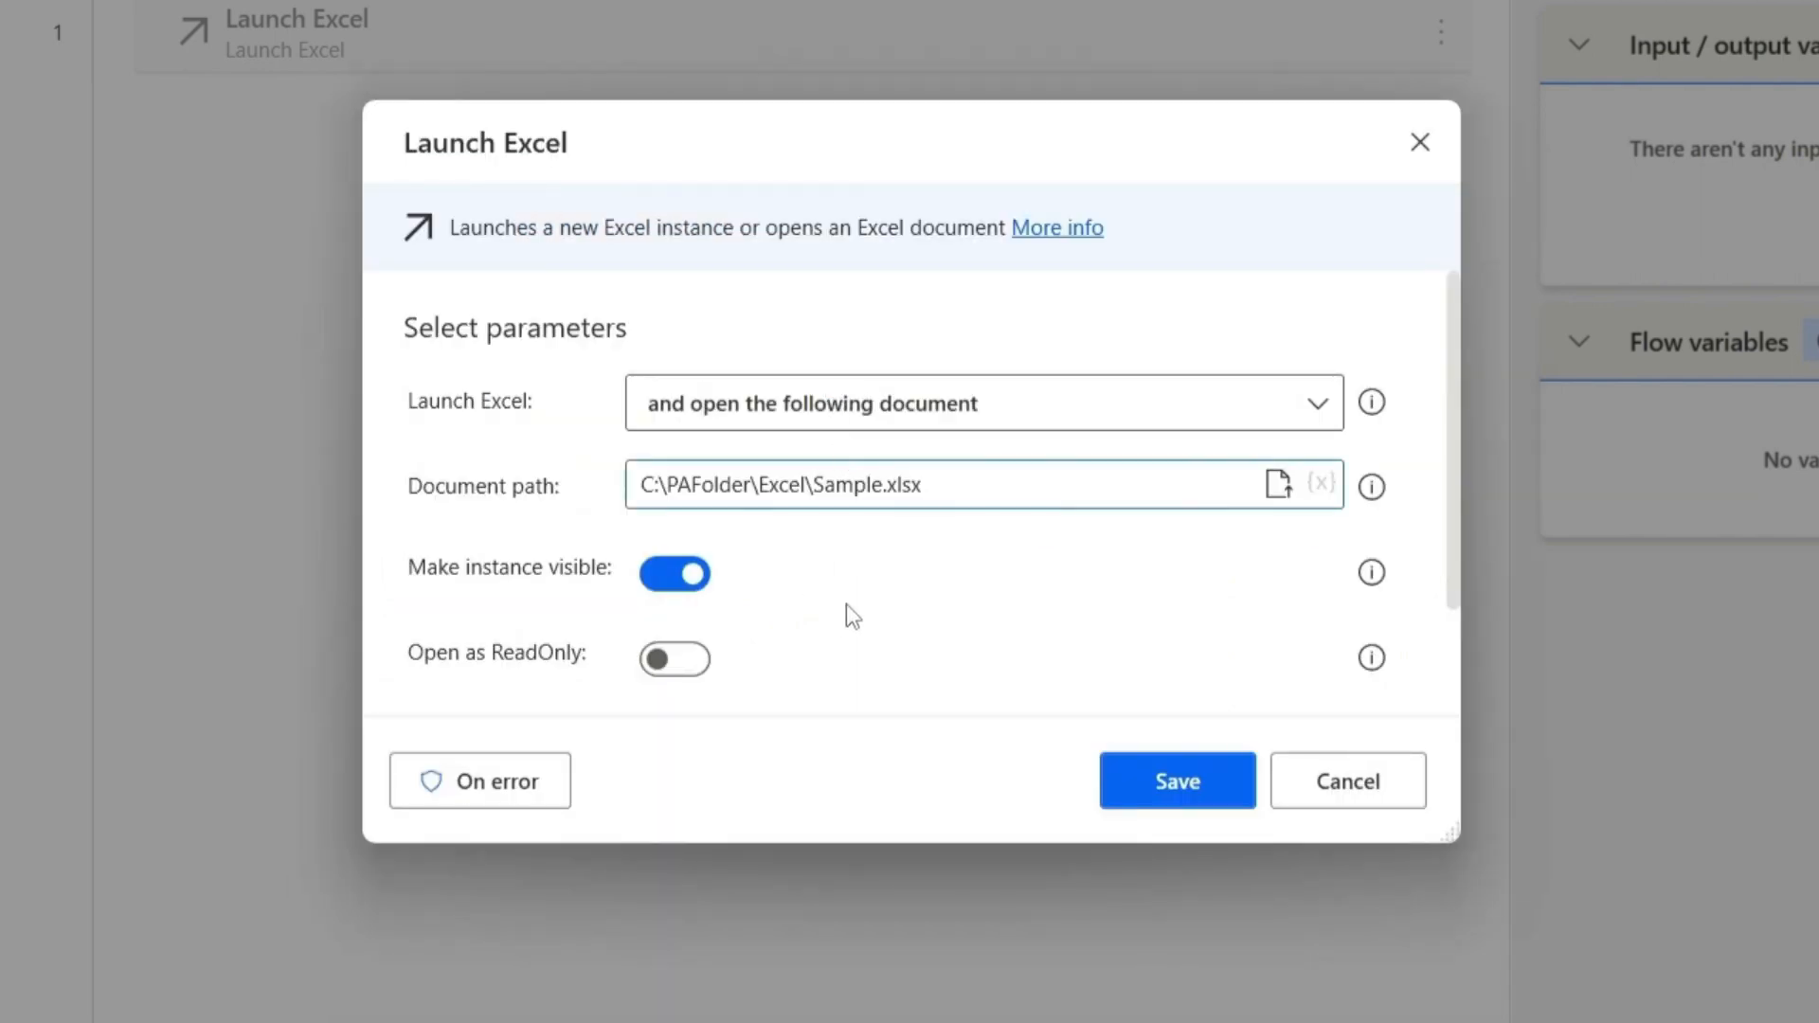
scroll(850, 611, "down", 2)
scroll(846, 608, "up", 2)
left_click(1163, 785)
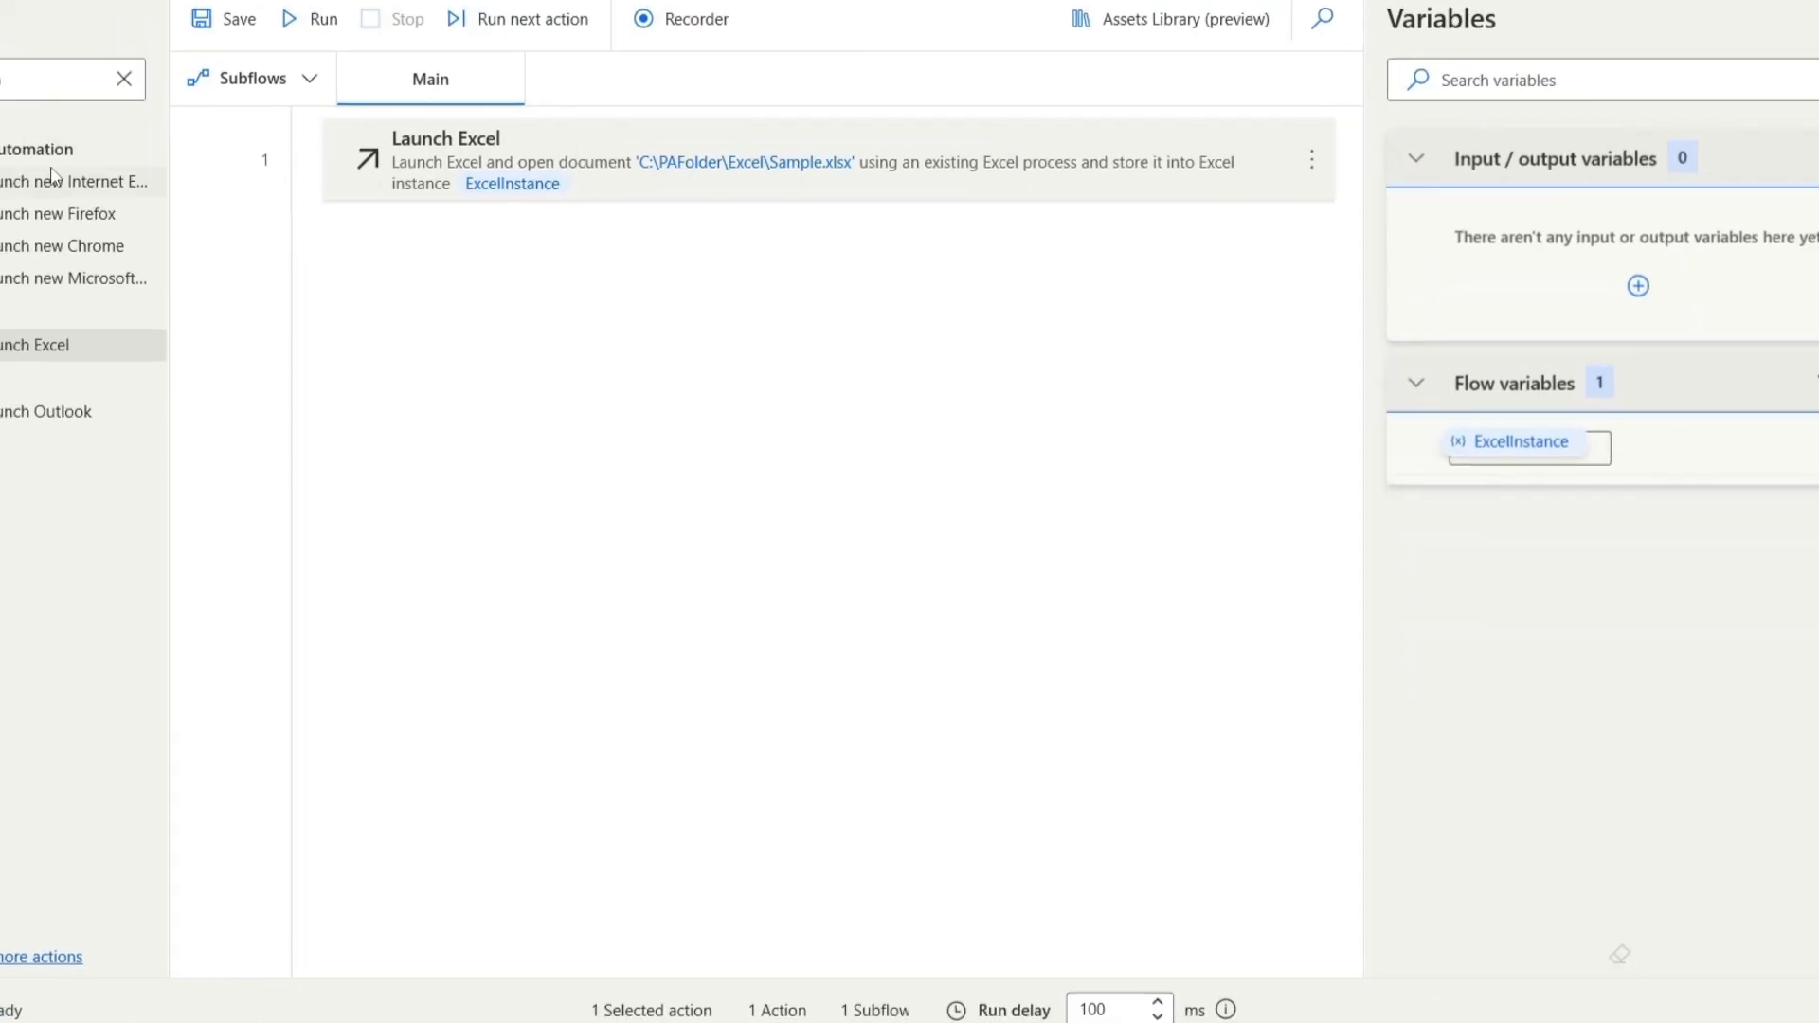
Add a Close Excel action after Launch Excel, set to save the document before closing.
left_click(119, 87)
type("c")
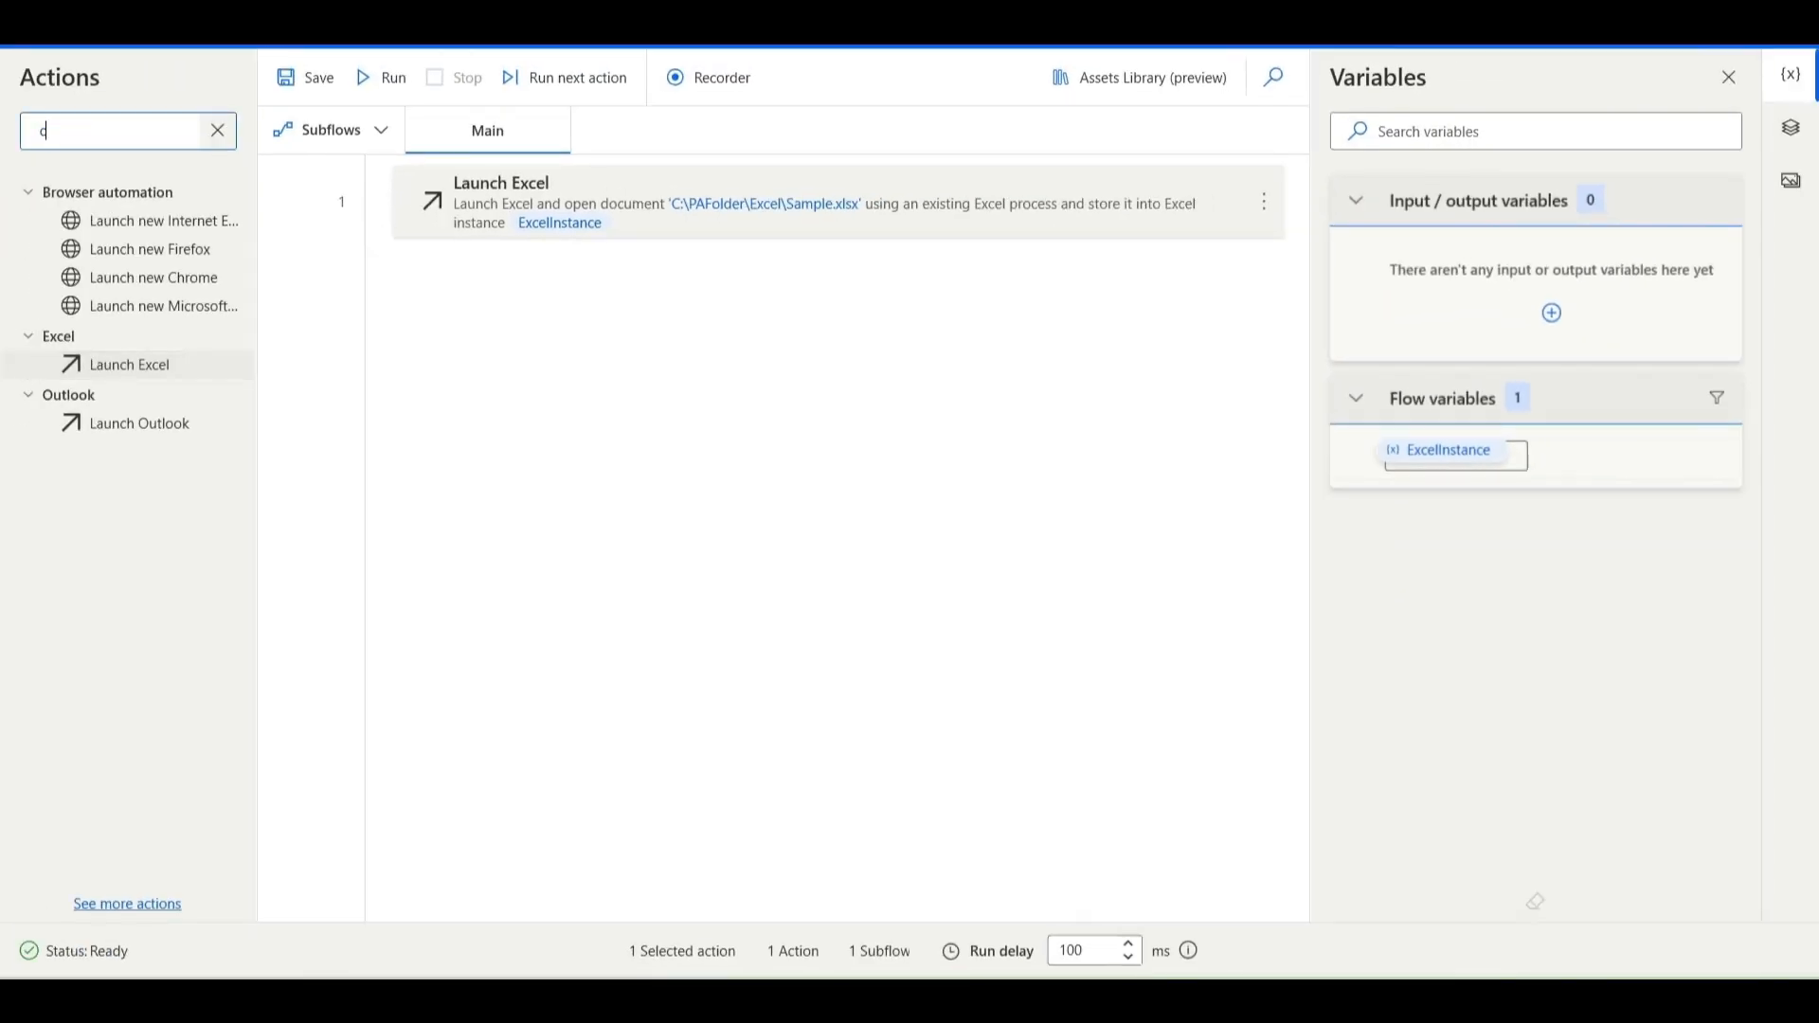
type("lose exce")
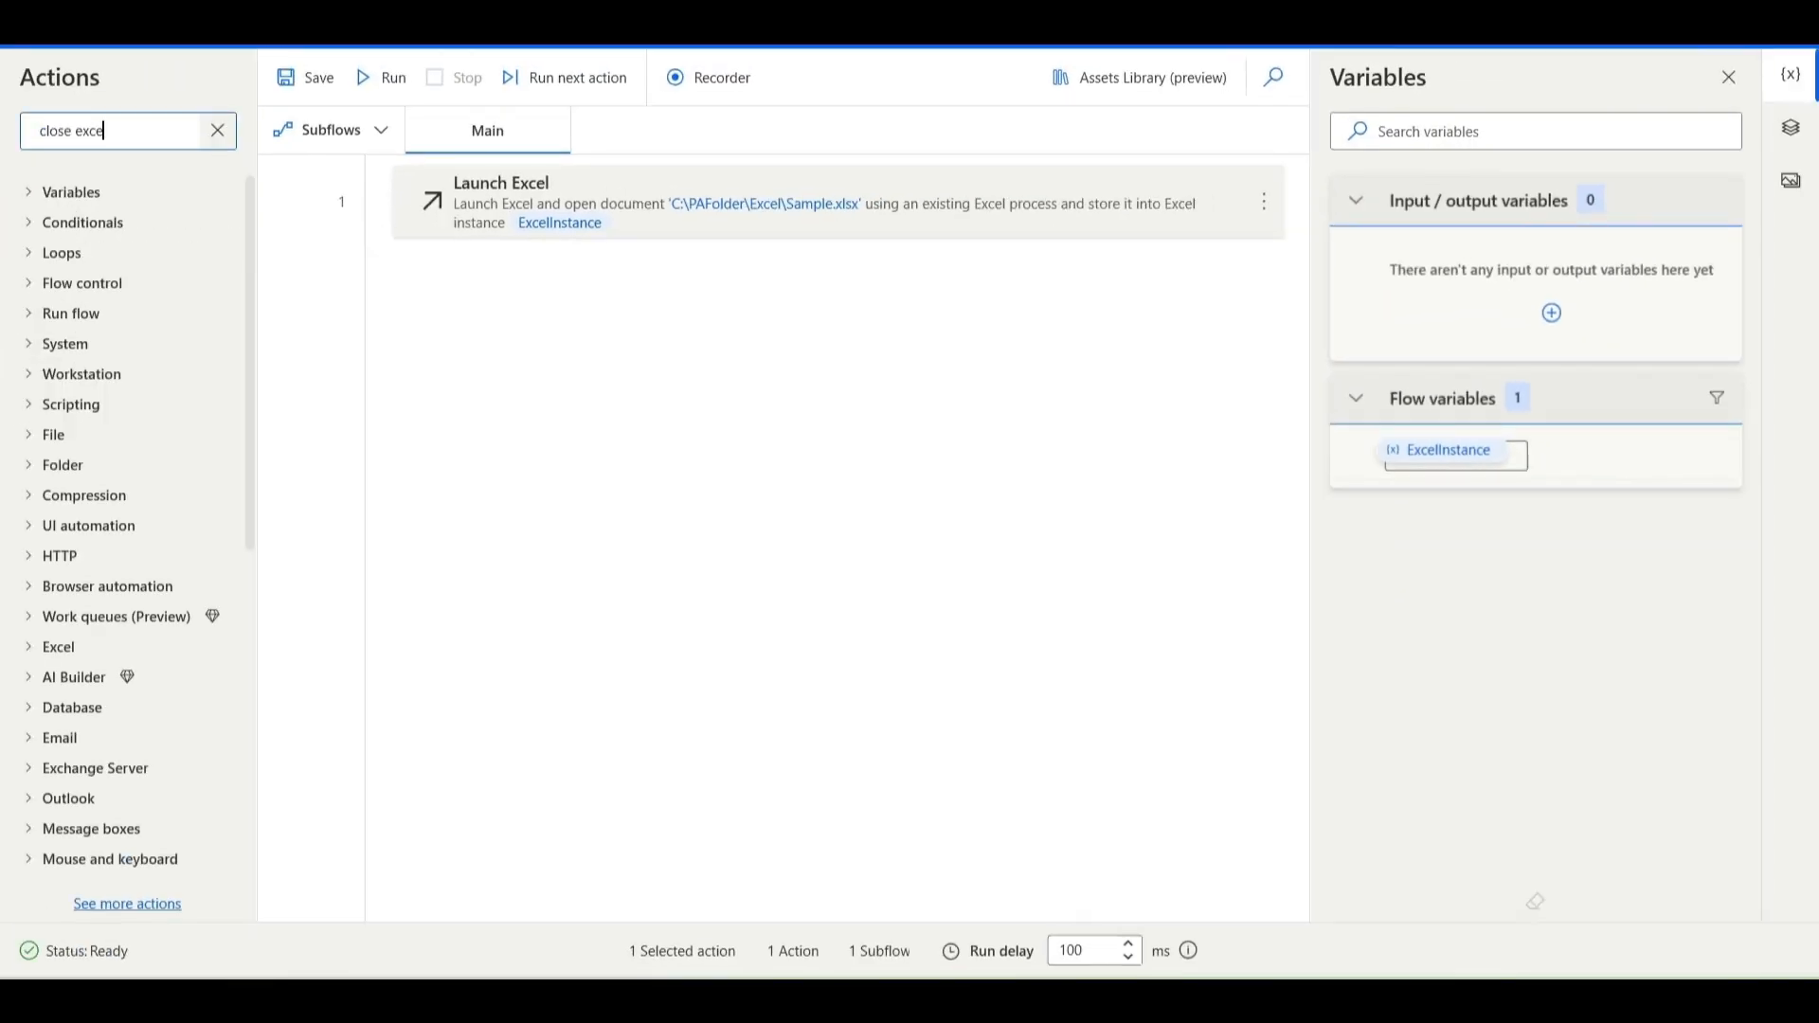
left_click_drag(176, 211, 625, 316)
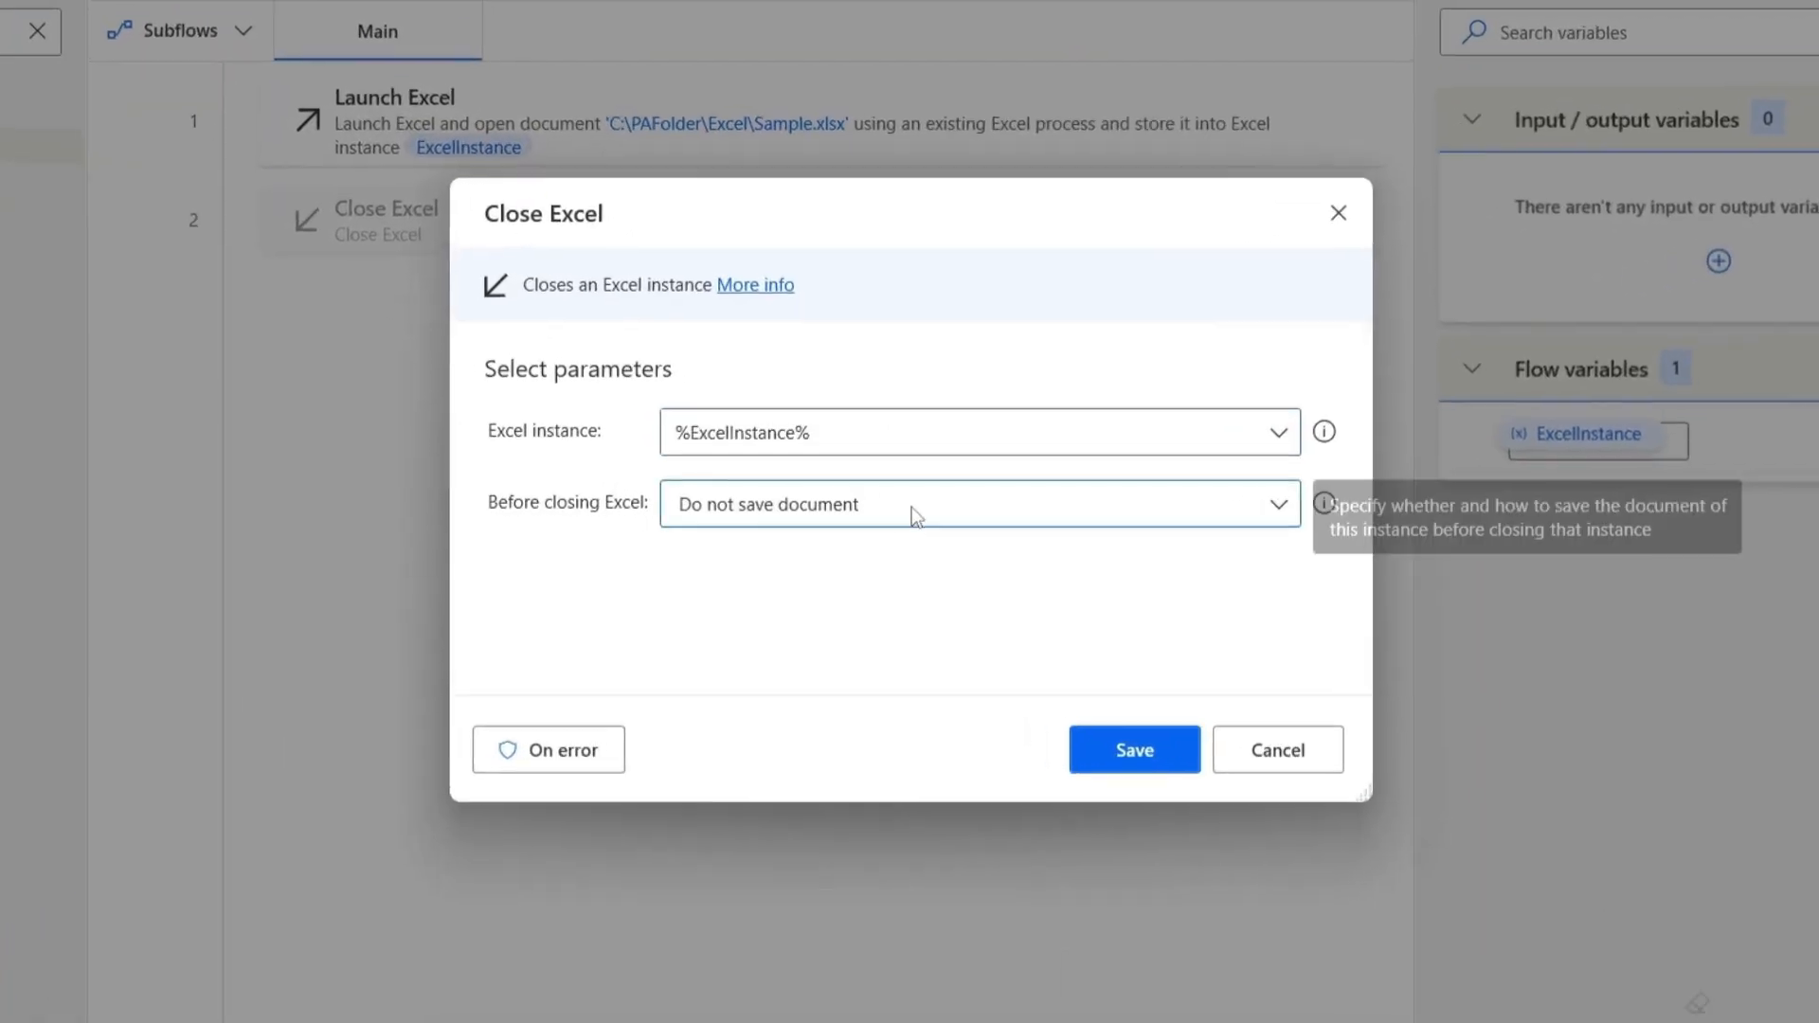
left_click(896, 507)
left_click(861, 611)
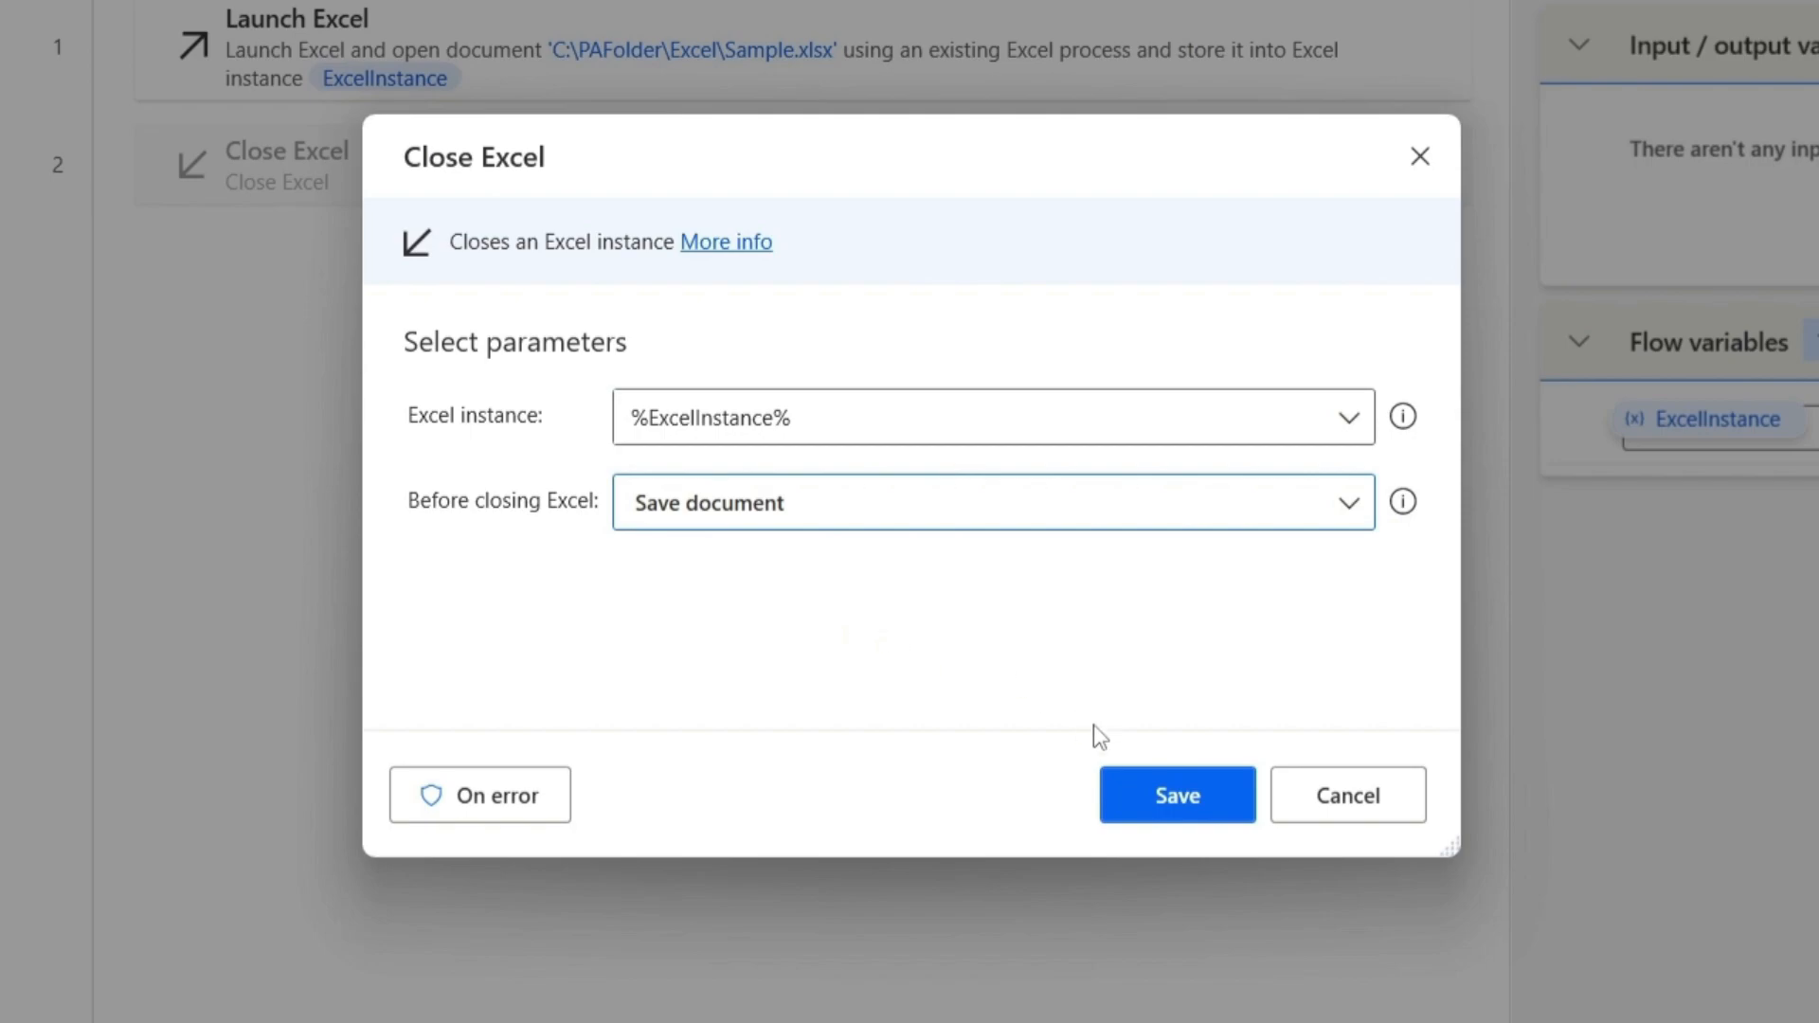
left_click(1168, 800)
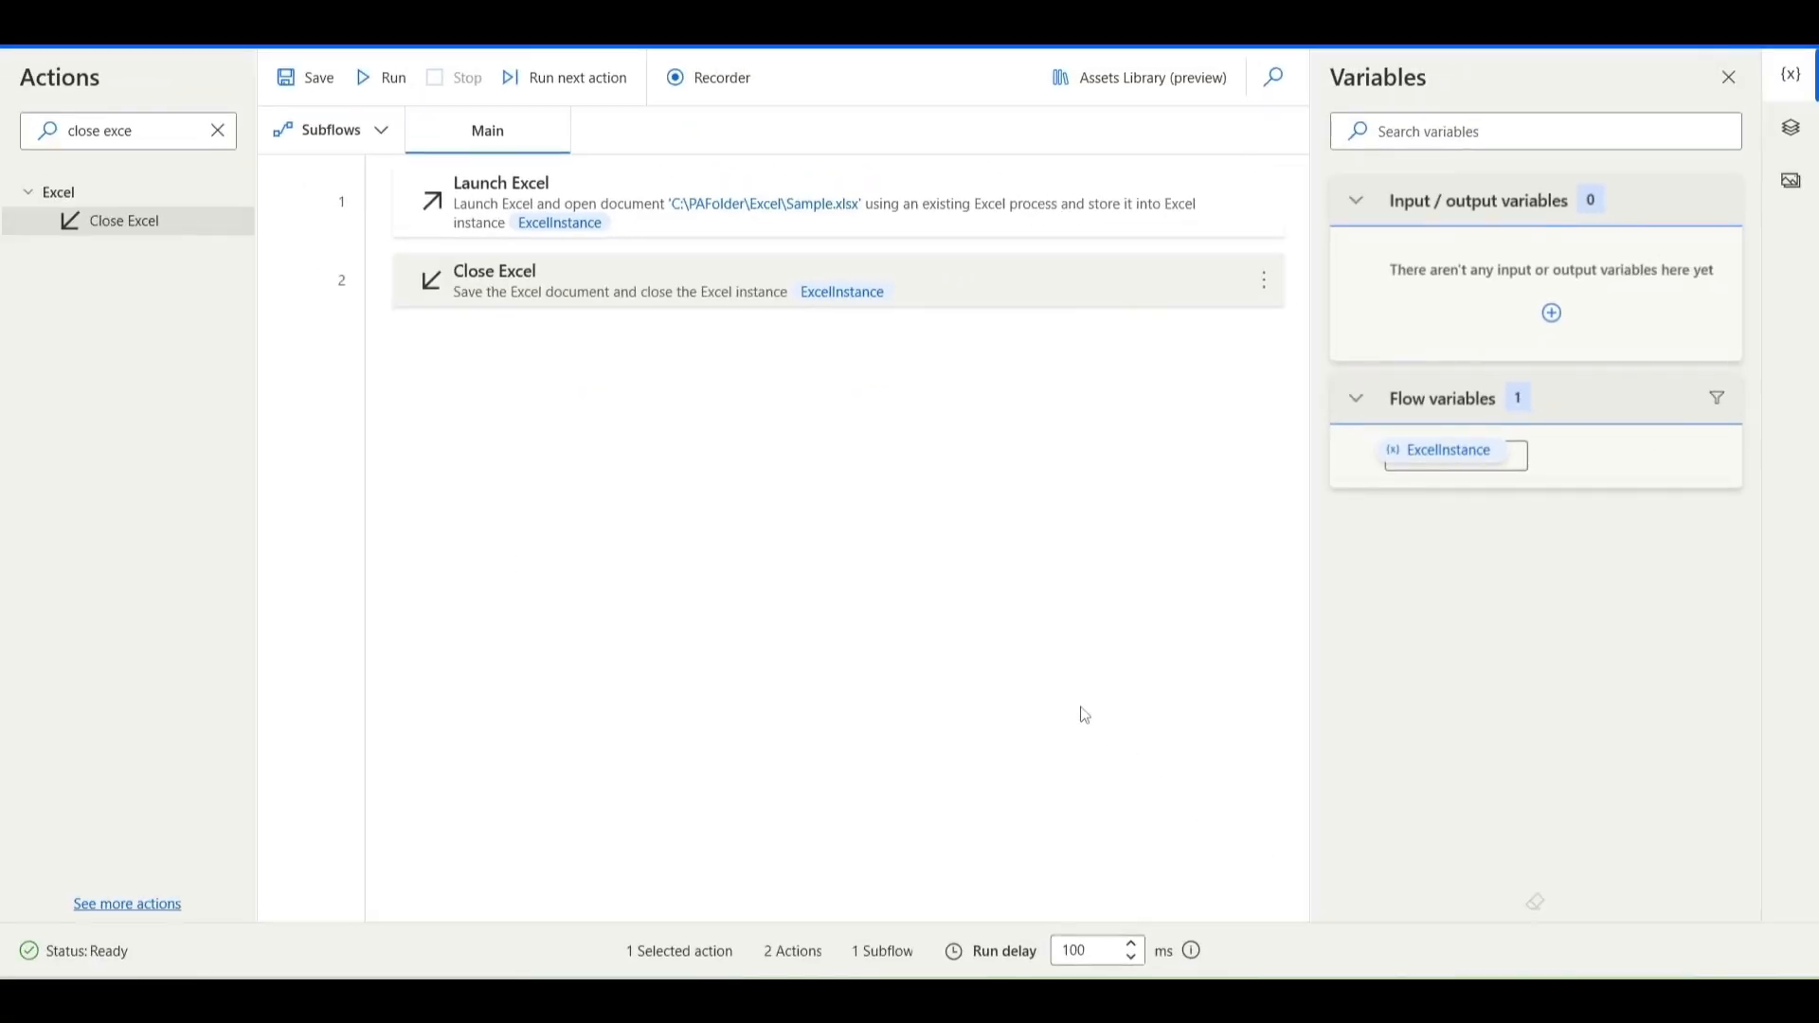
Add an Insert column to Excel worksheet action for column B between Launch Excel and Close Excel.
triple_click(195, 138)
key("BackSpace")
type("inse")
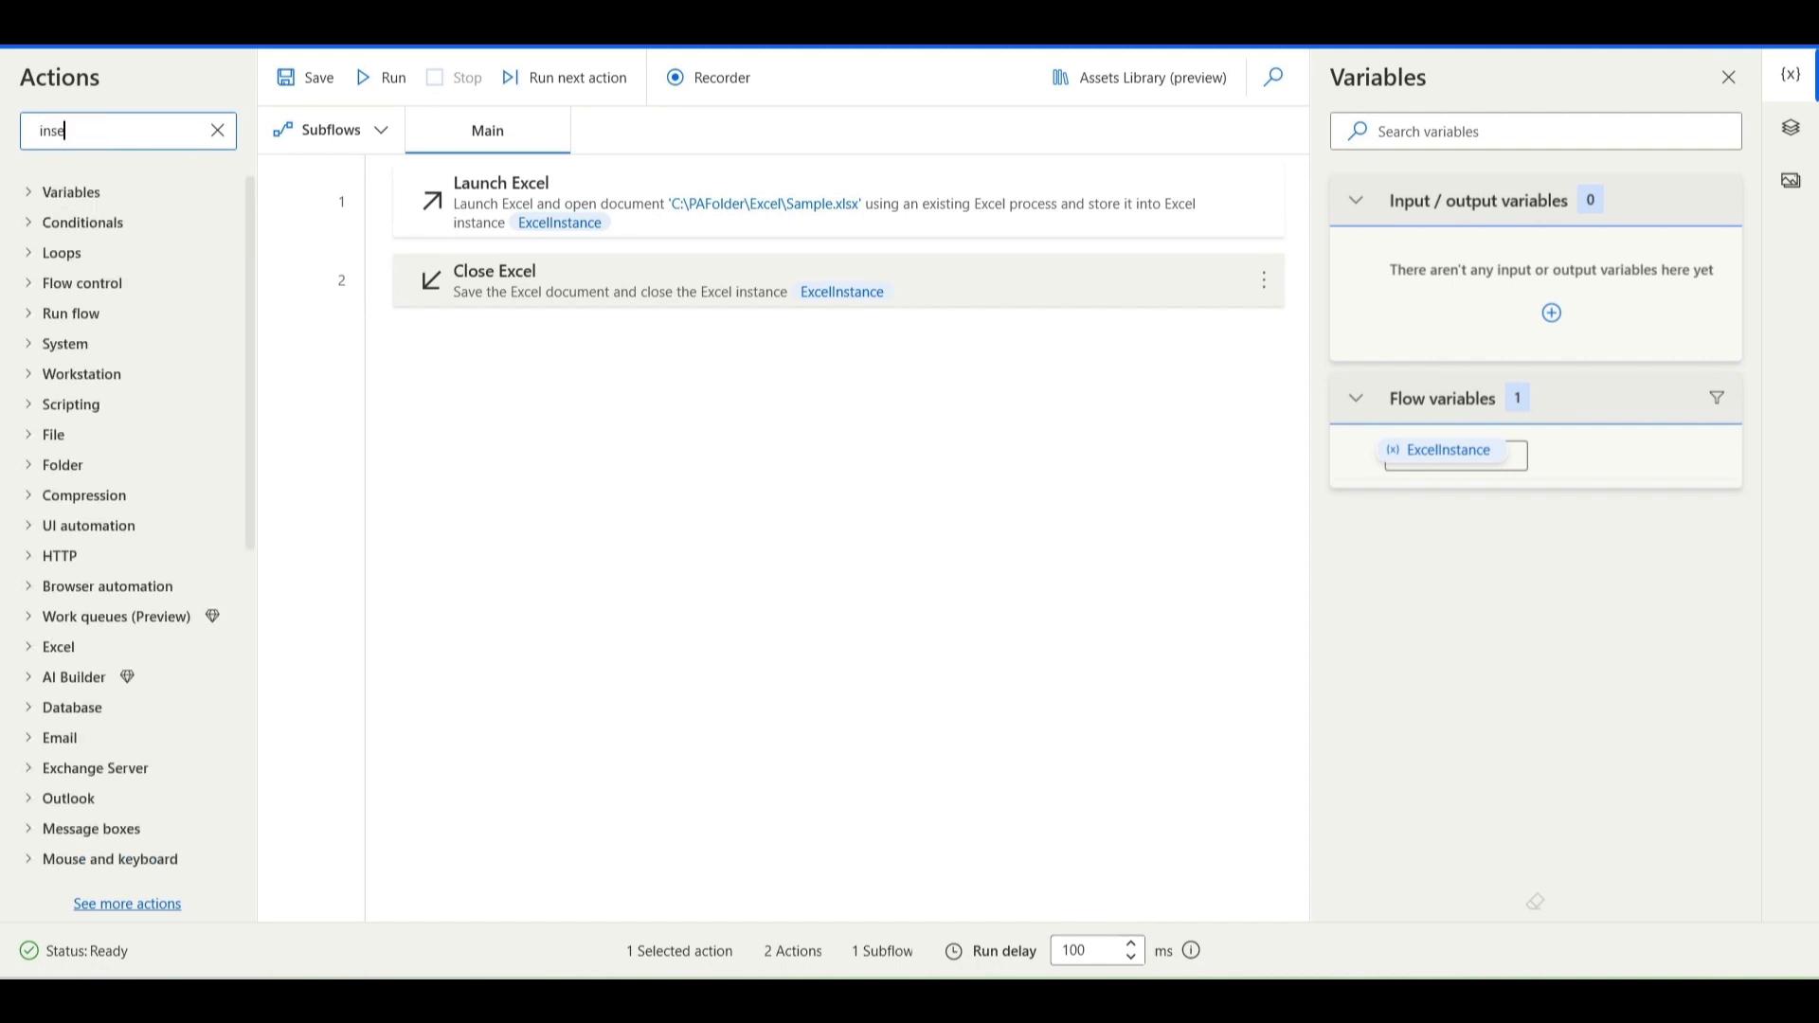
type("rt a")
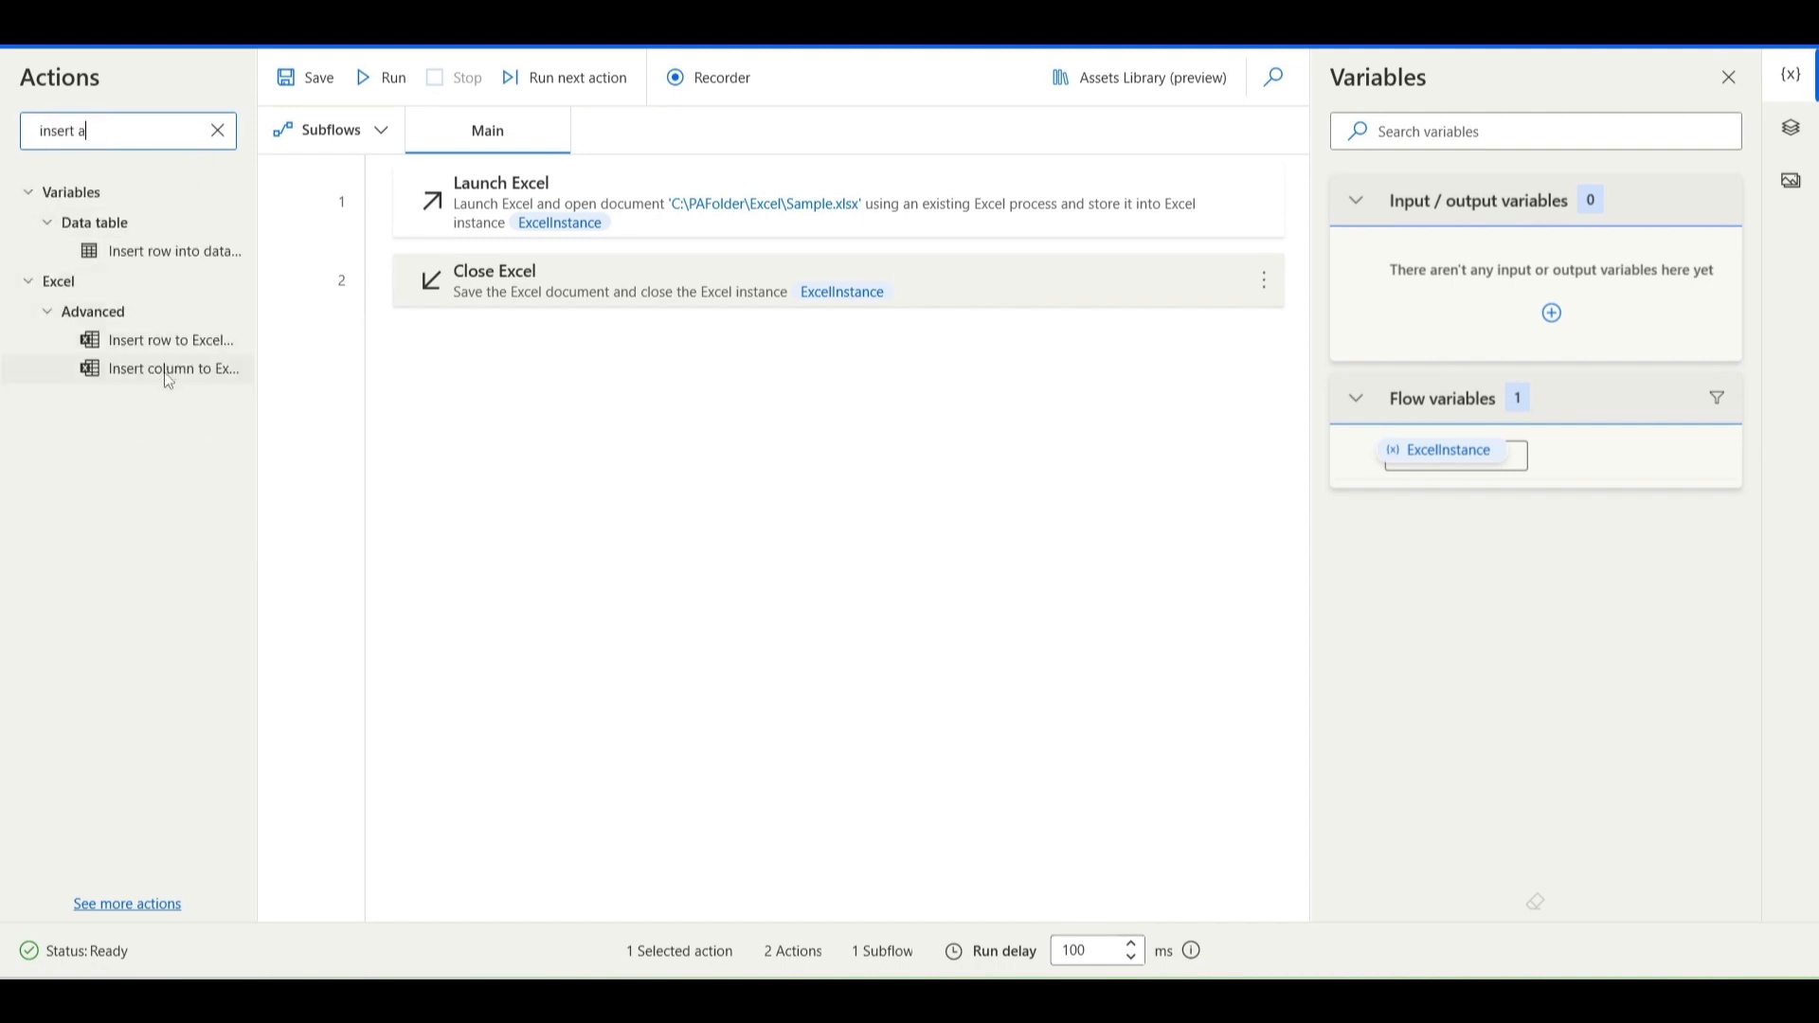
left_click_drag(166, 376, 553, 263)
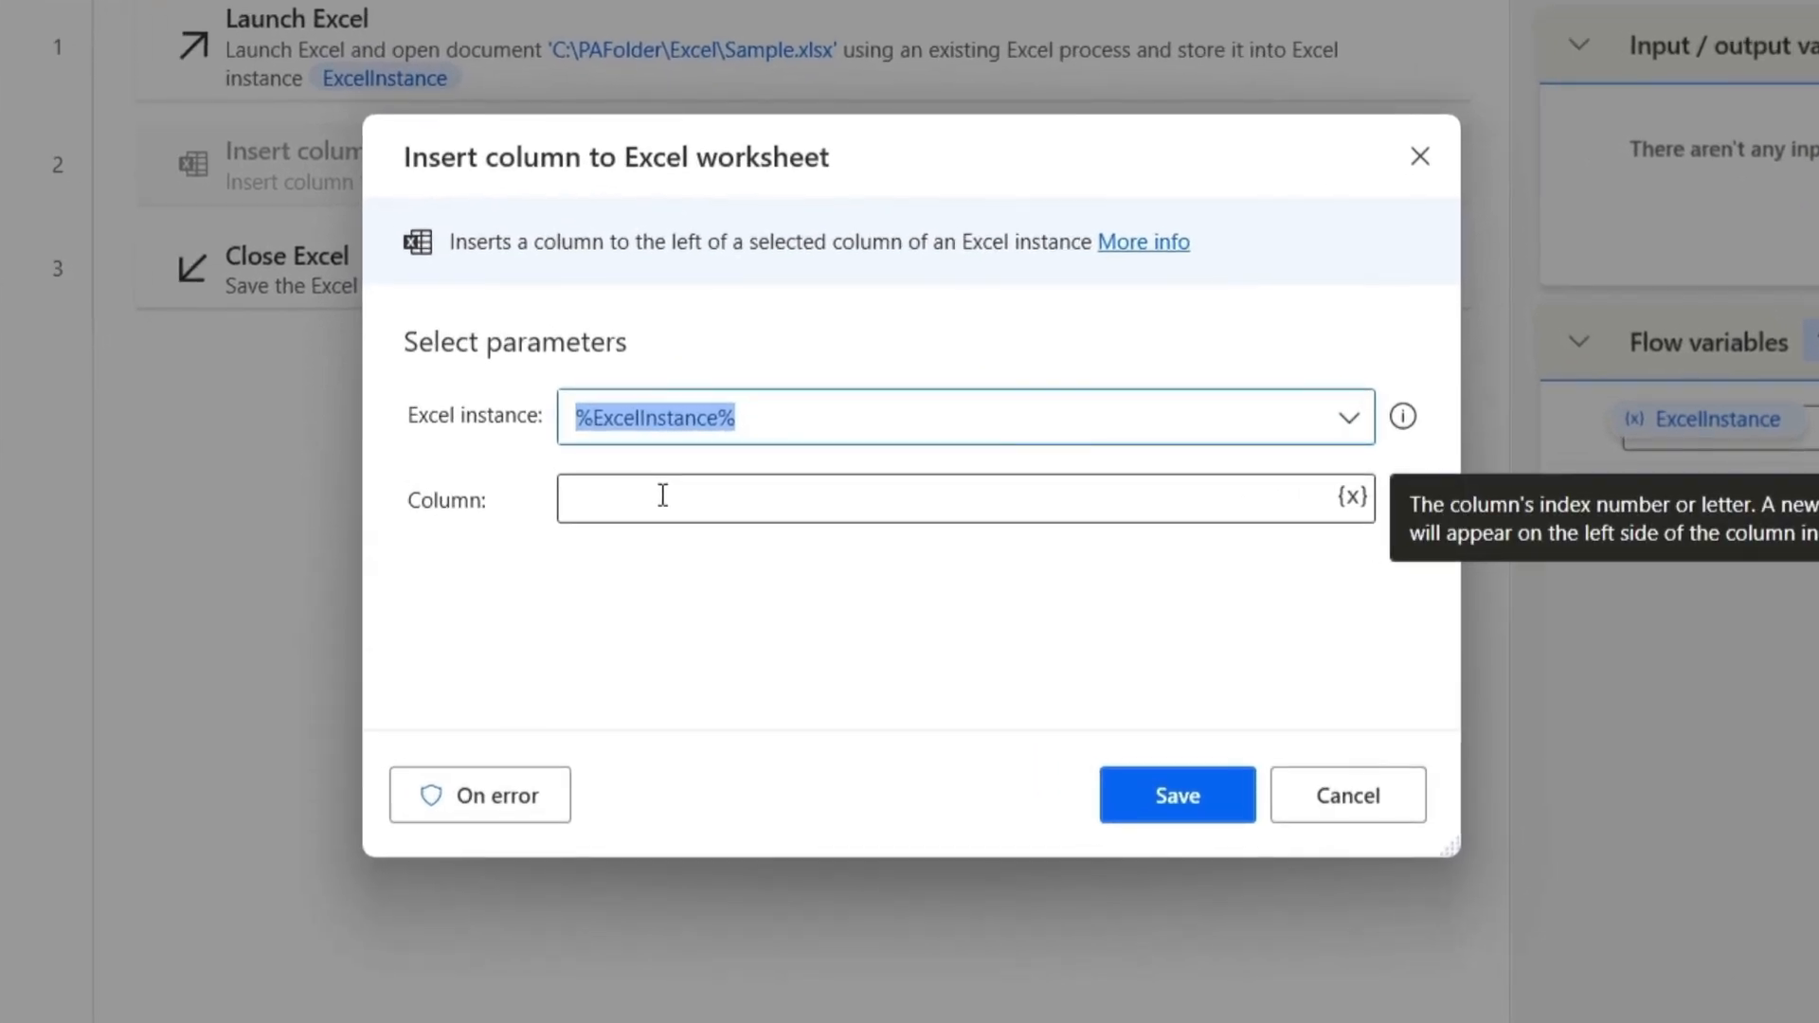
left_click(663, 494)
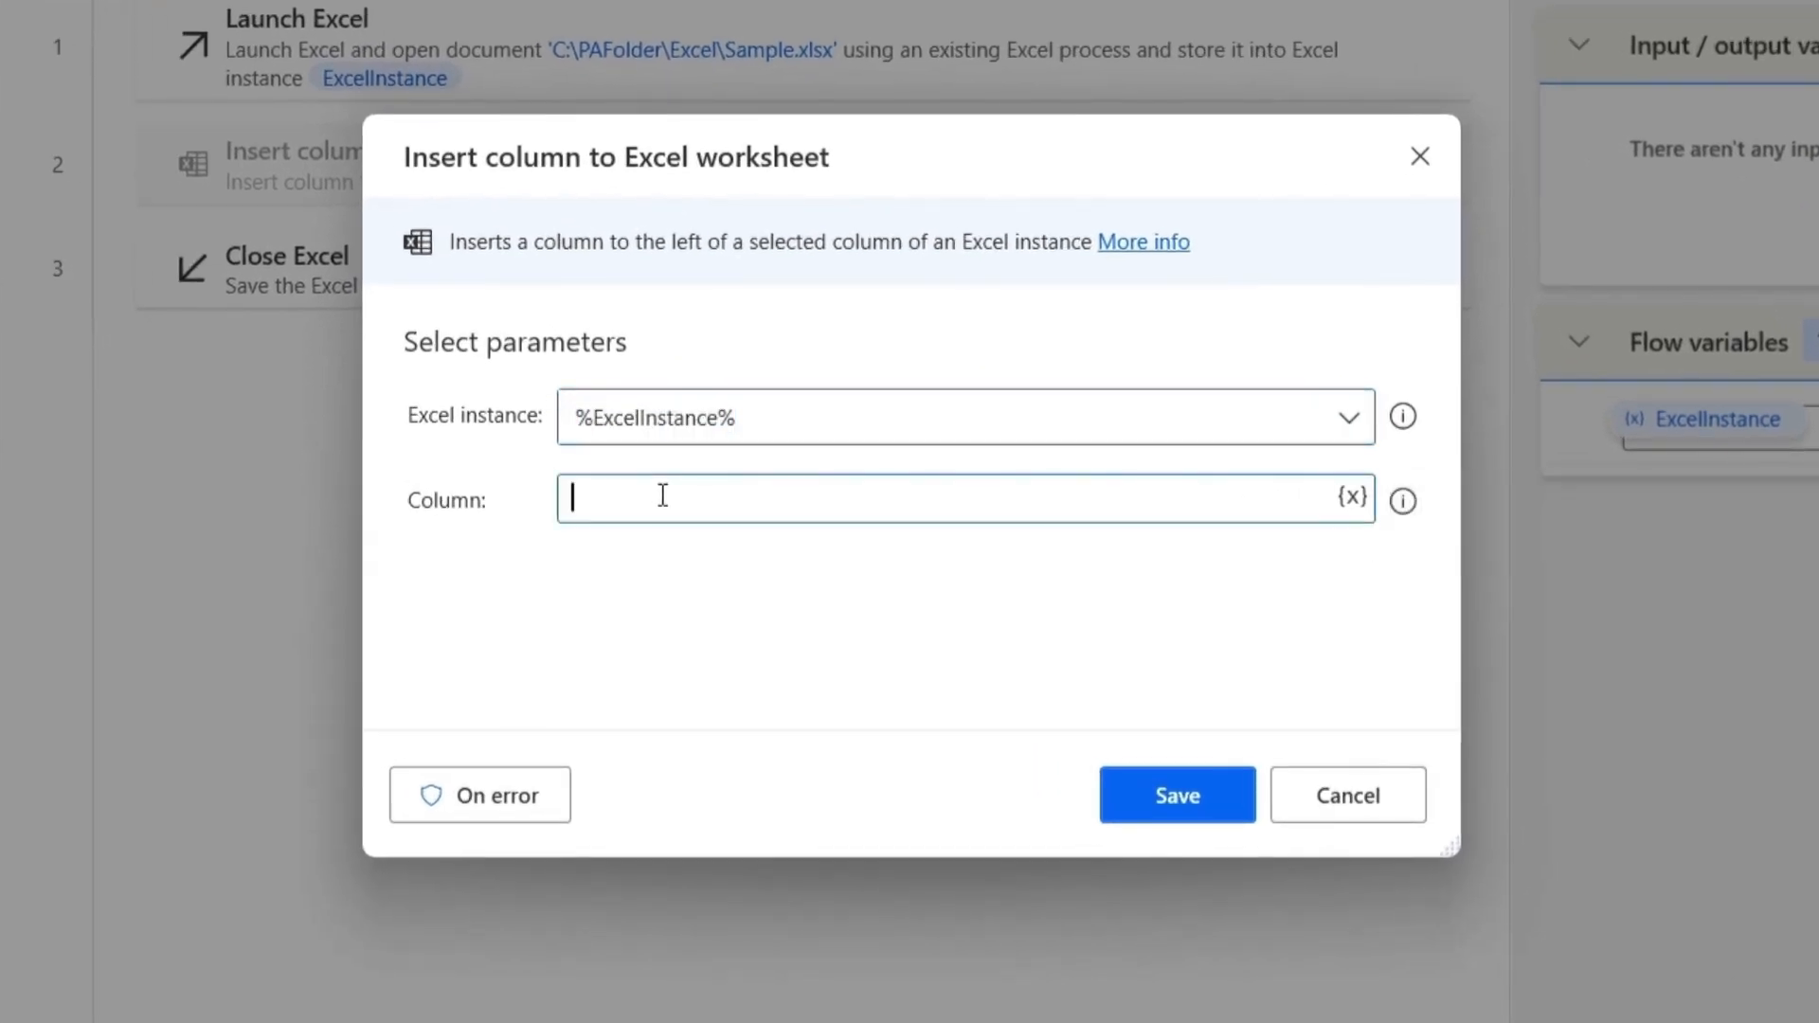
type("B")
left_click(1158, 781)
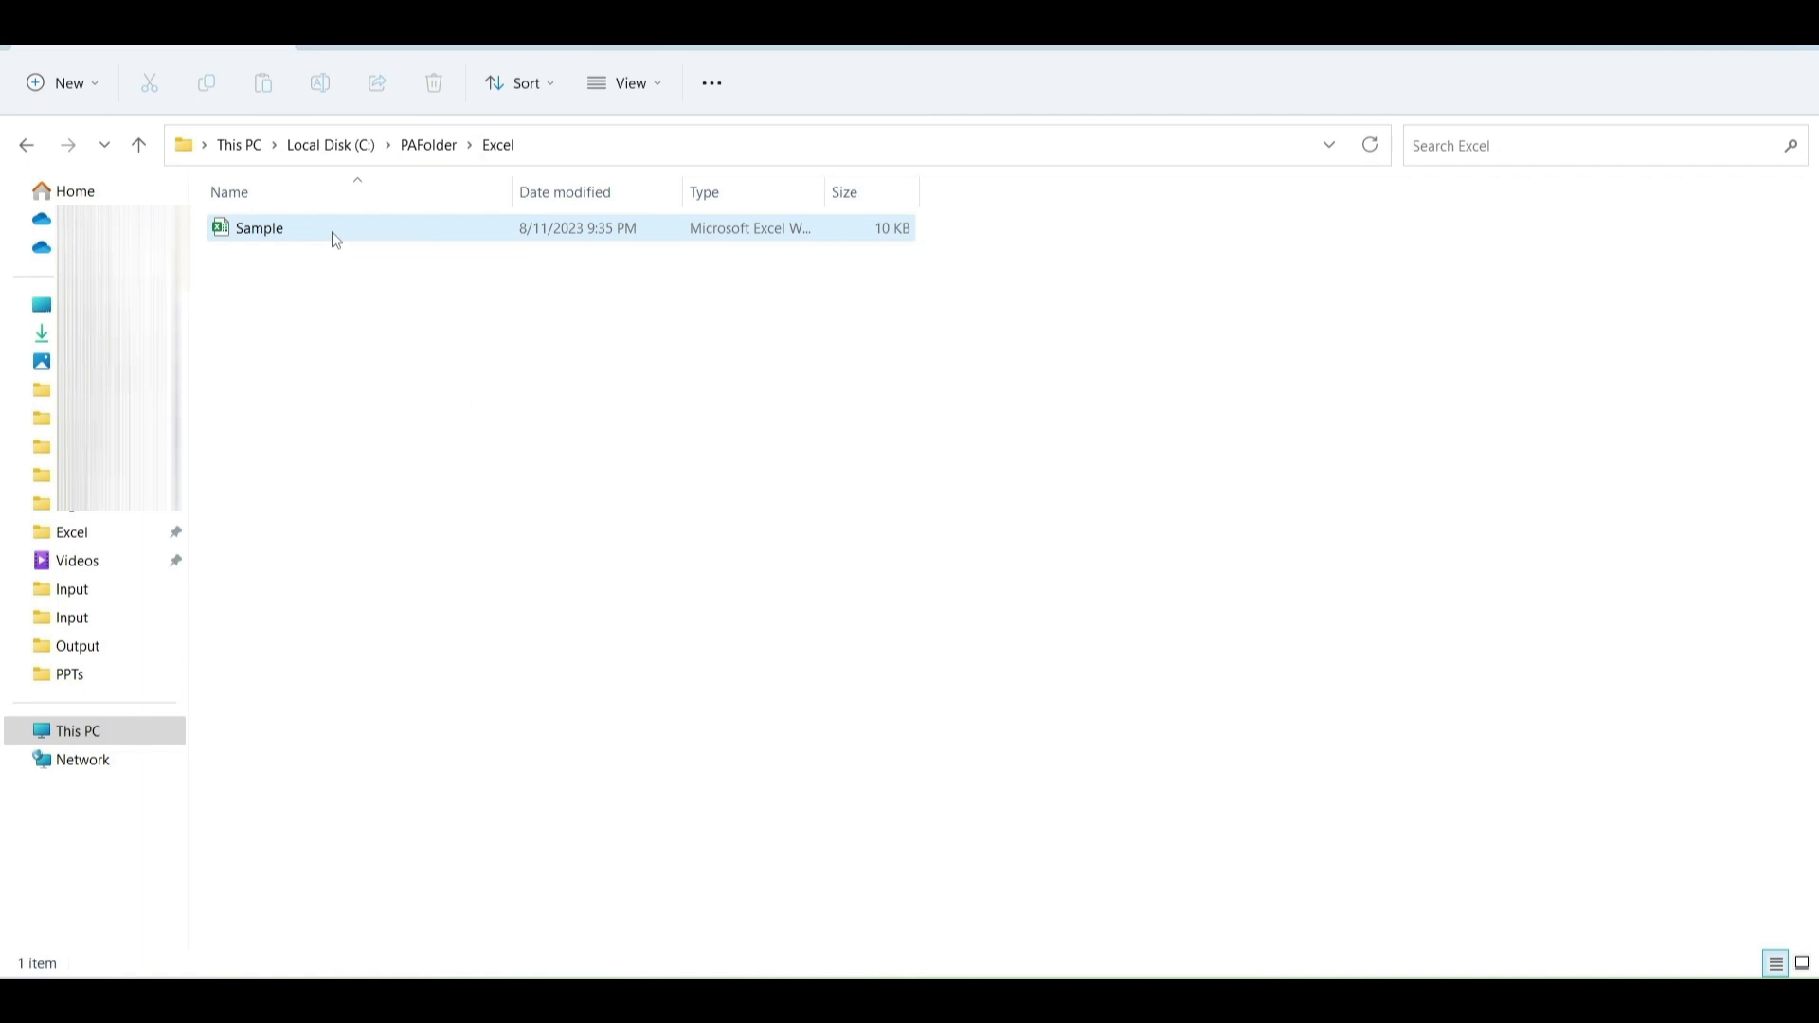
Open the Sample workbook from the PAFolder Excel folder to check the inserted column, and close it.
double_click(336, 238)
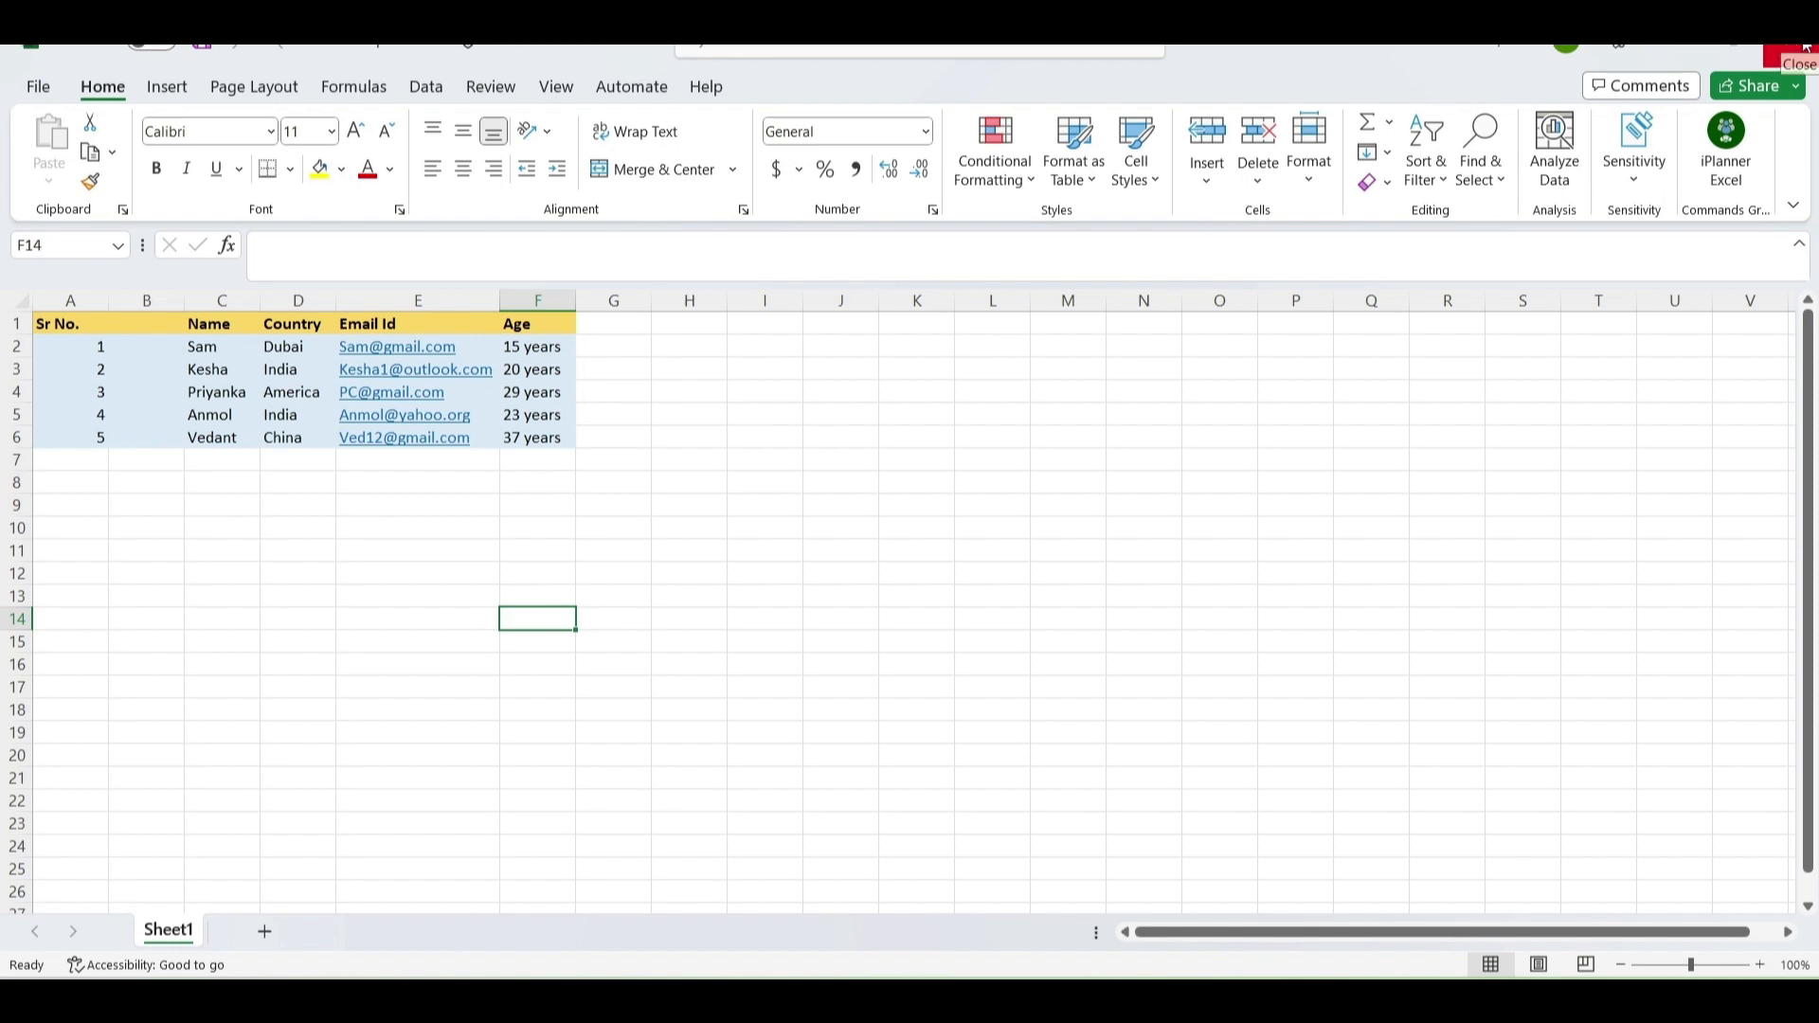
left_click(1790, 56)
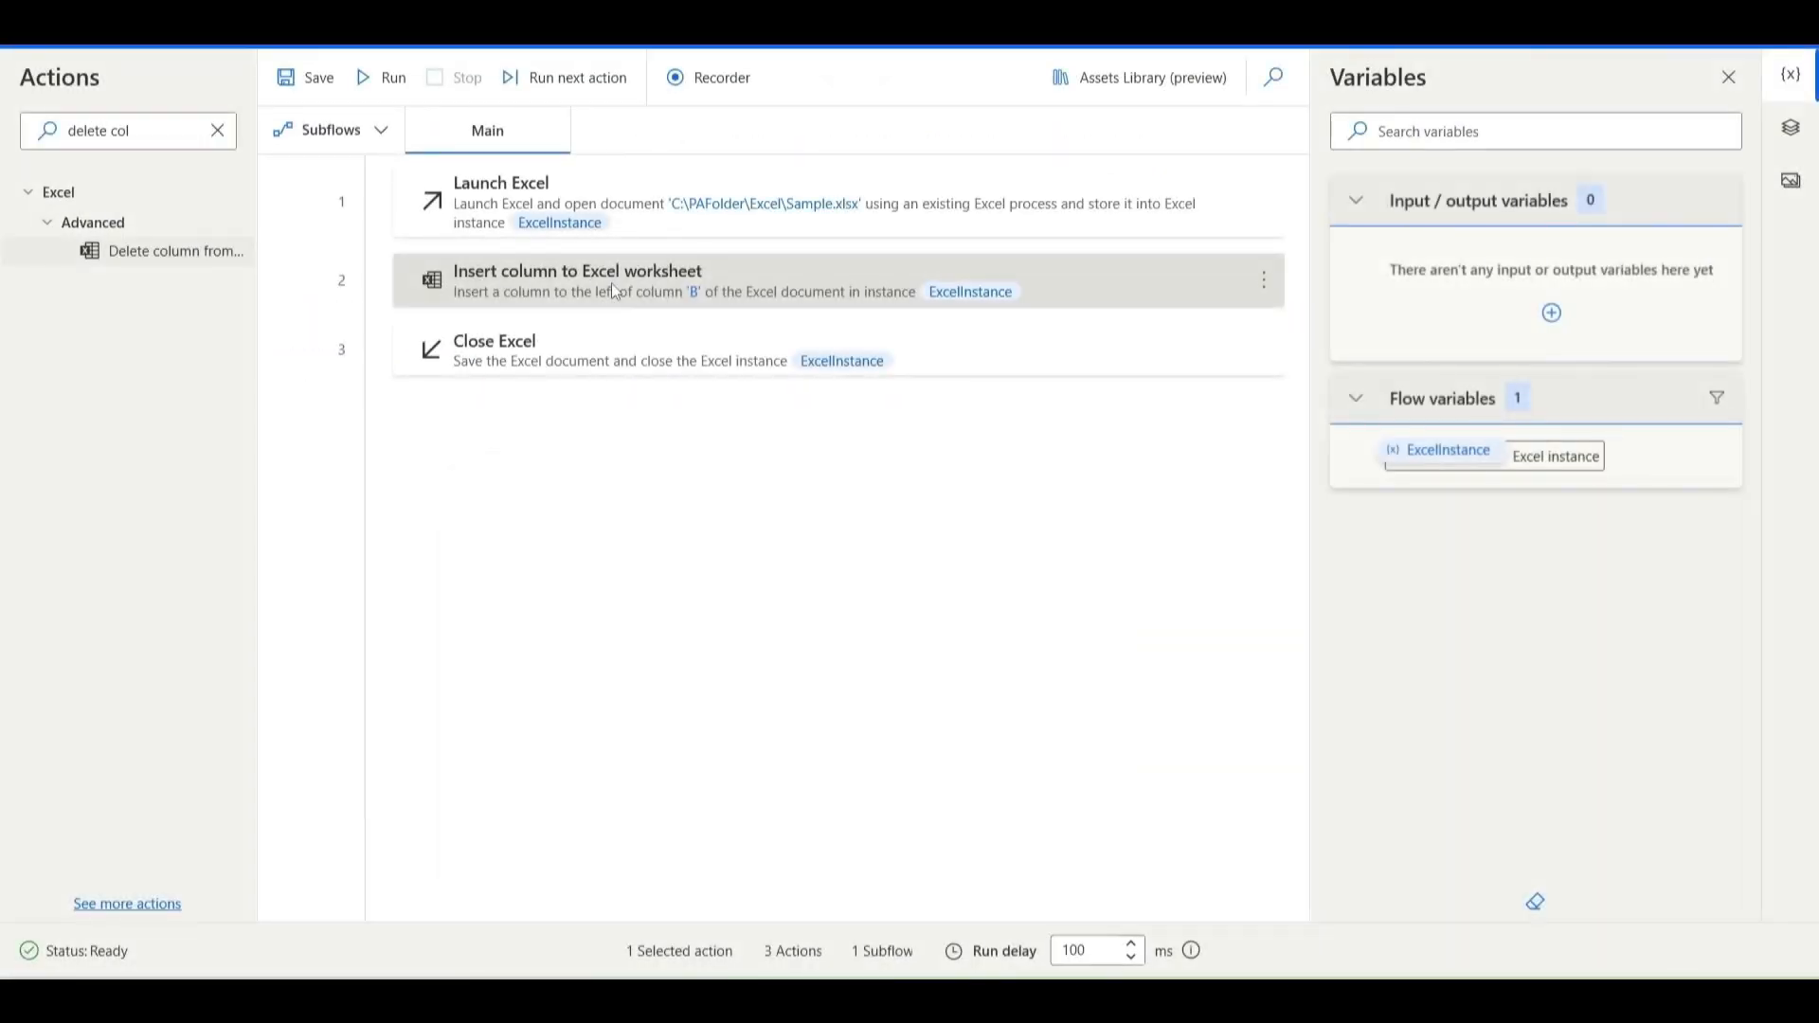
Disable the Insert column action and add a Delete column from Excel worksheet action for column B before Close Excel.
right_click(613, 286)
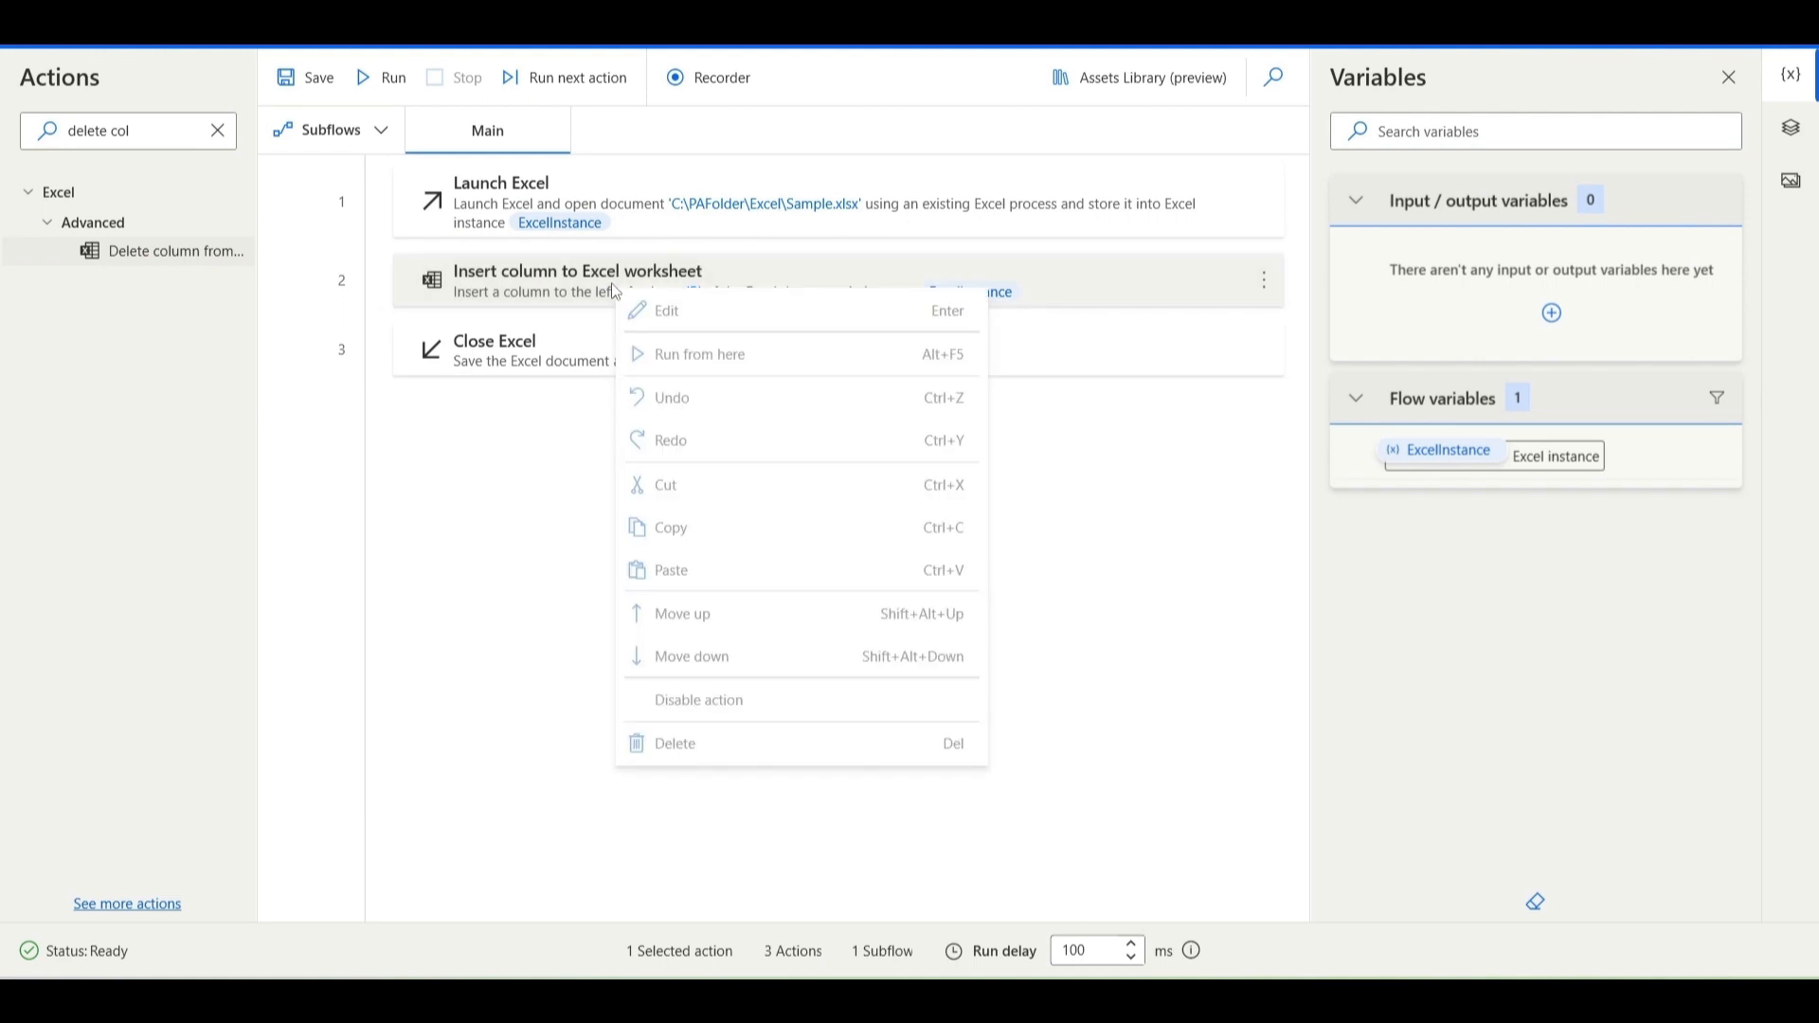
left_click(702, 708)
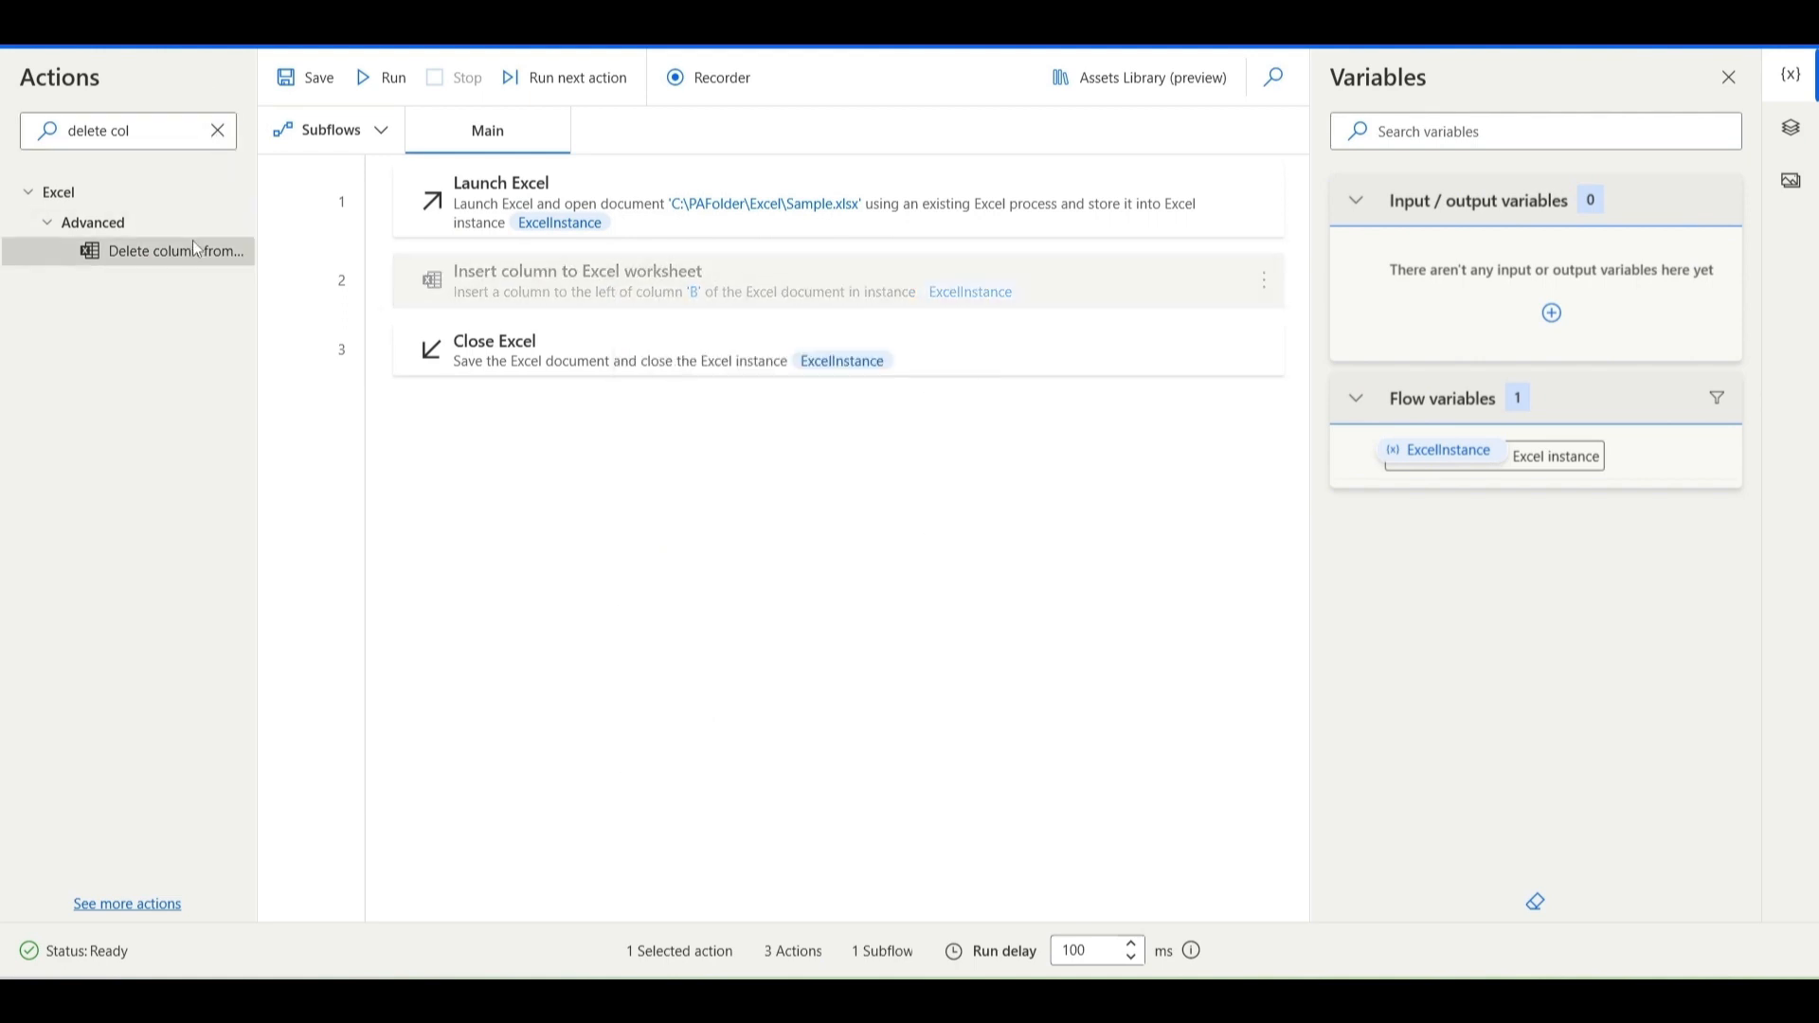
left_click_drag(190, 252, 545, 323)
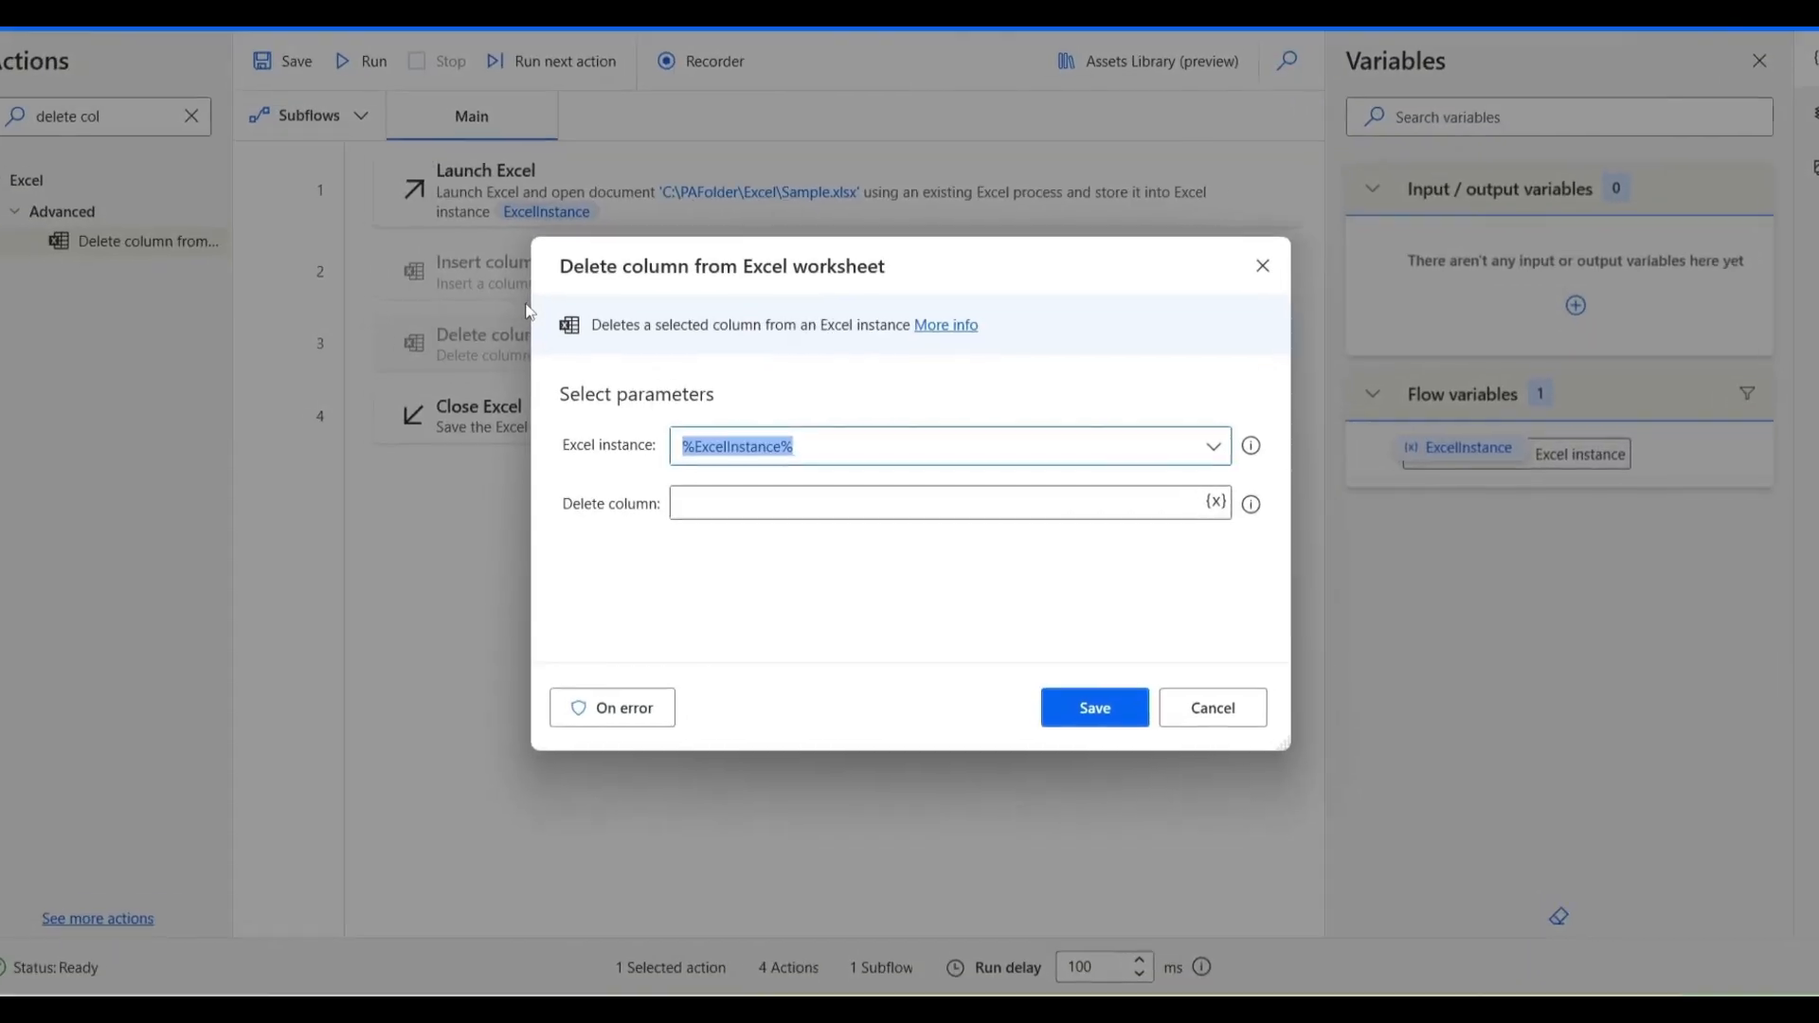
left_click(758, 502)
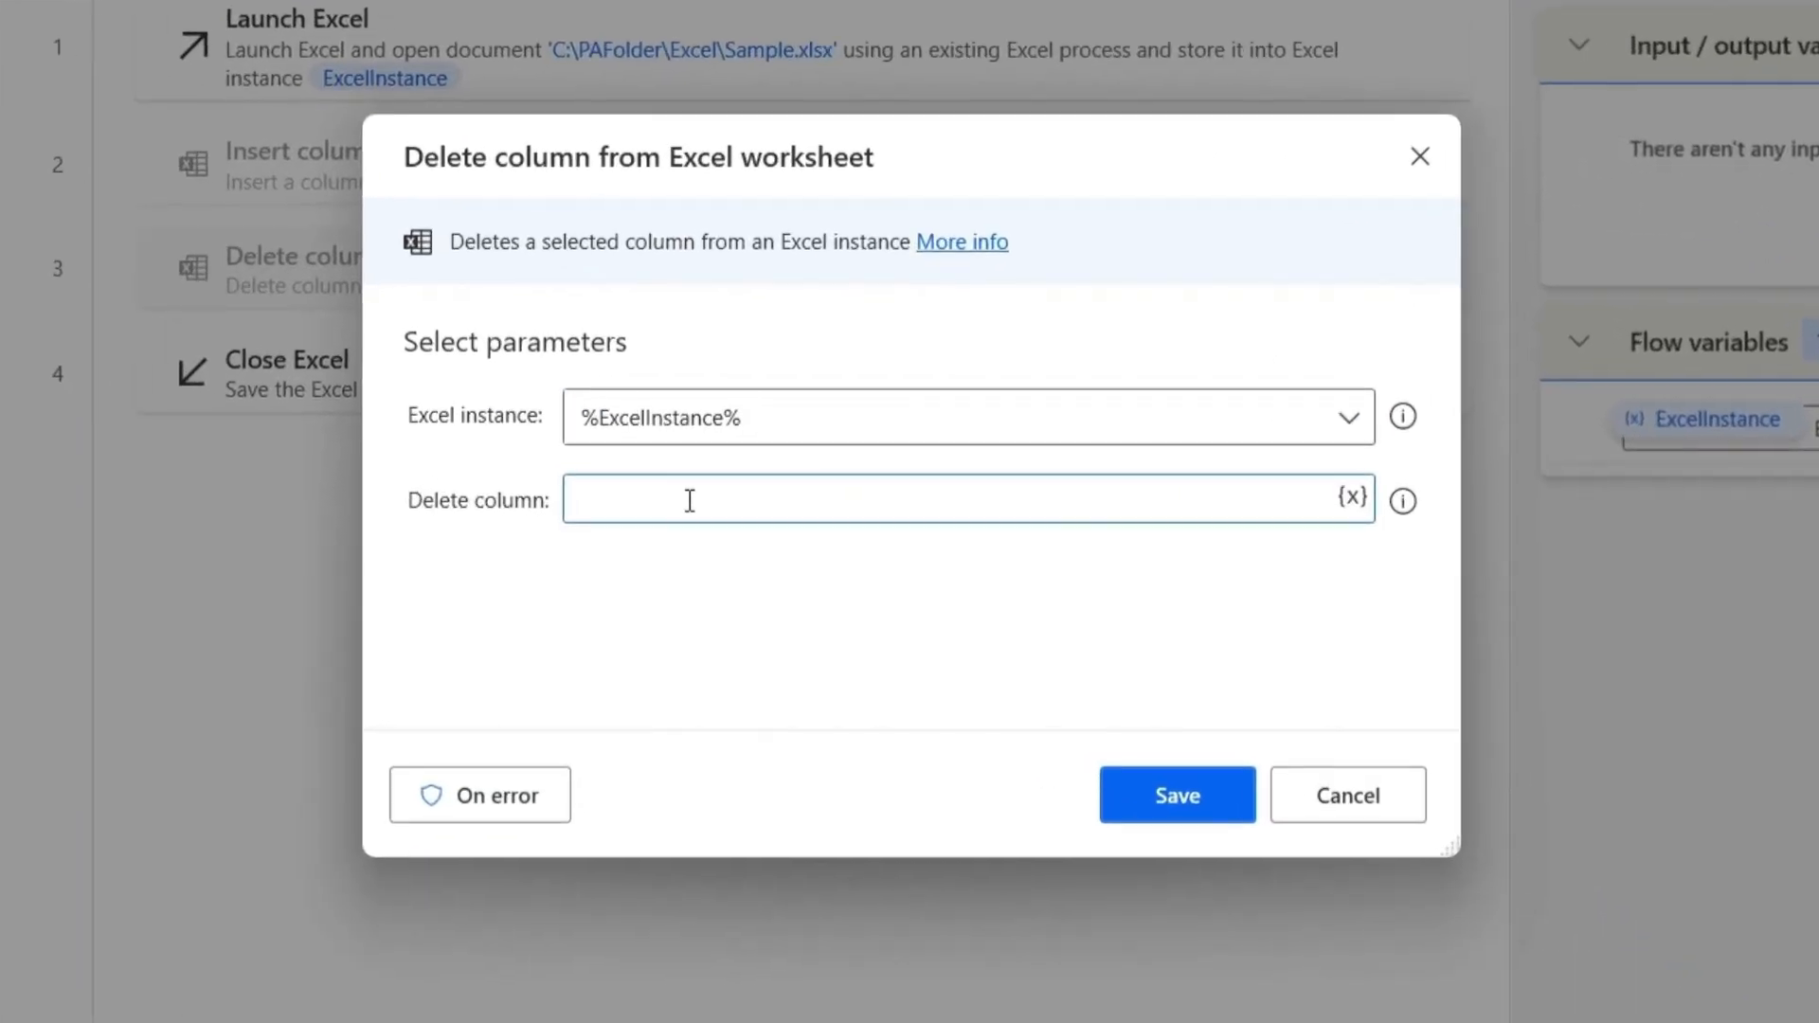
type("B")
left_click(1138, 791)
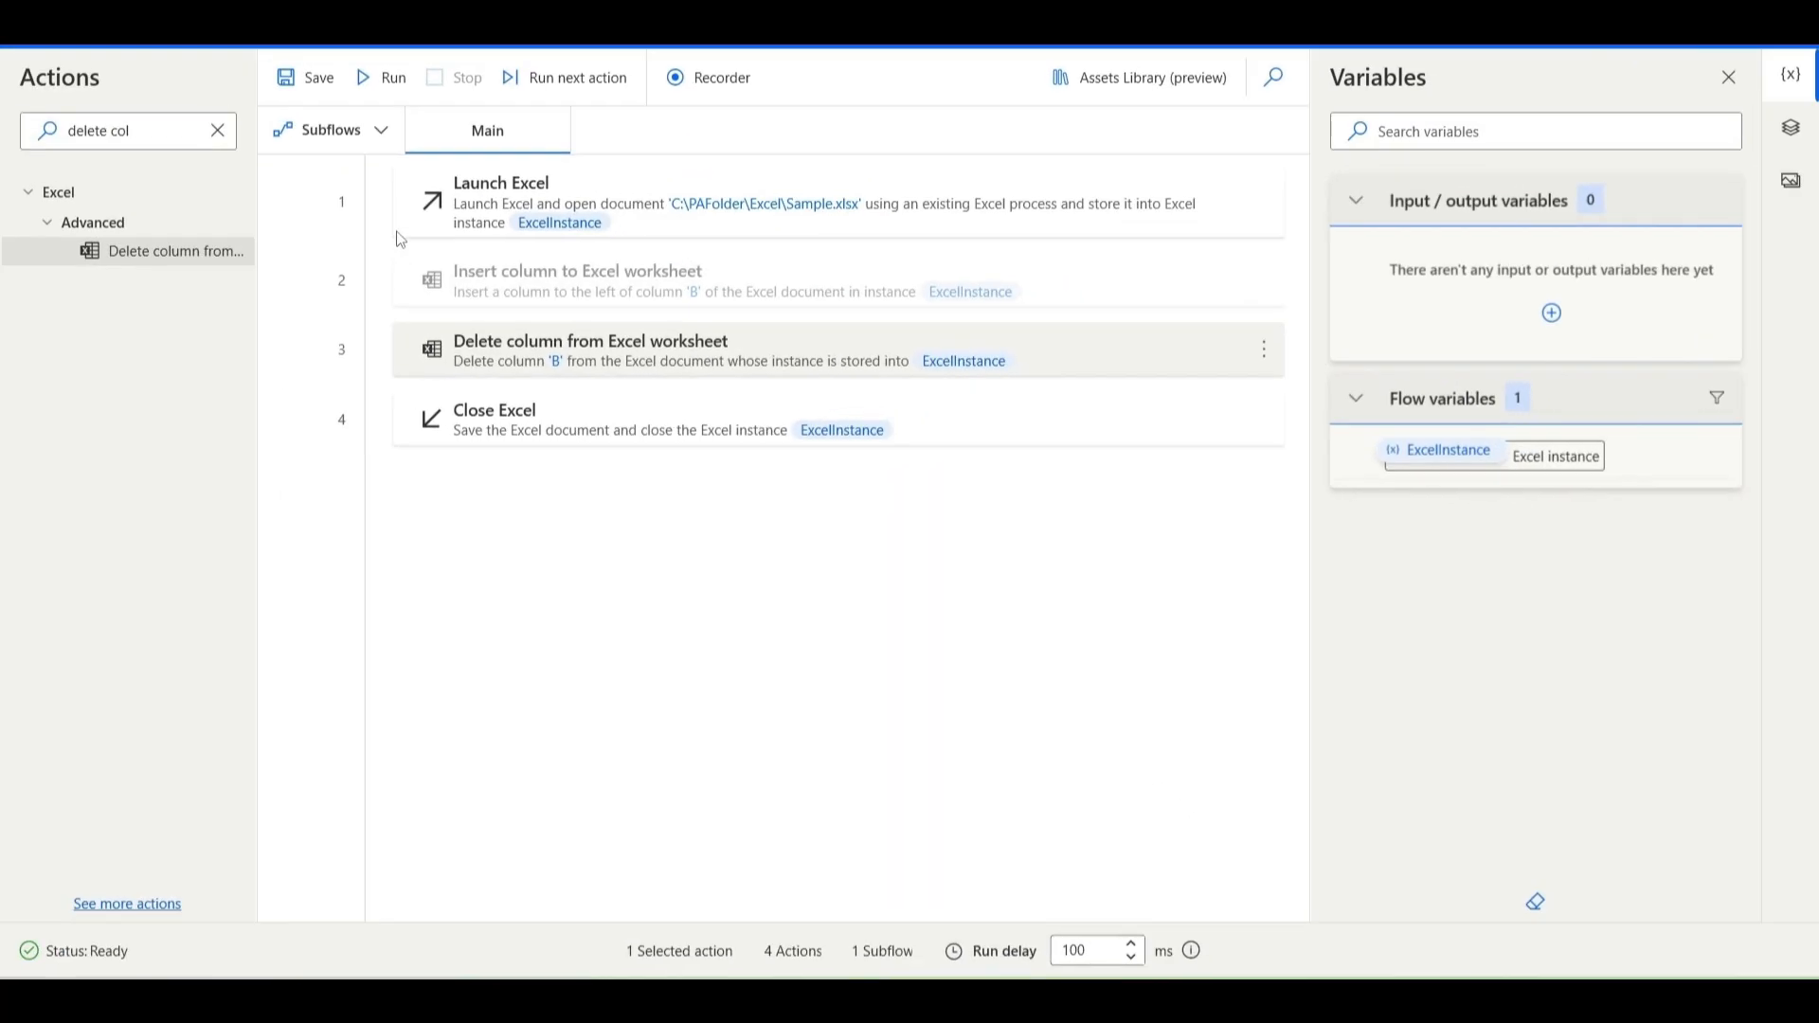
Run the flow, then check the column deletion in the Sample workbook from File Explorer and close it.
left_click(384, 78)
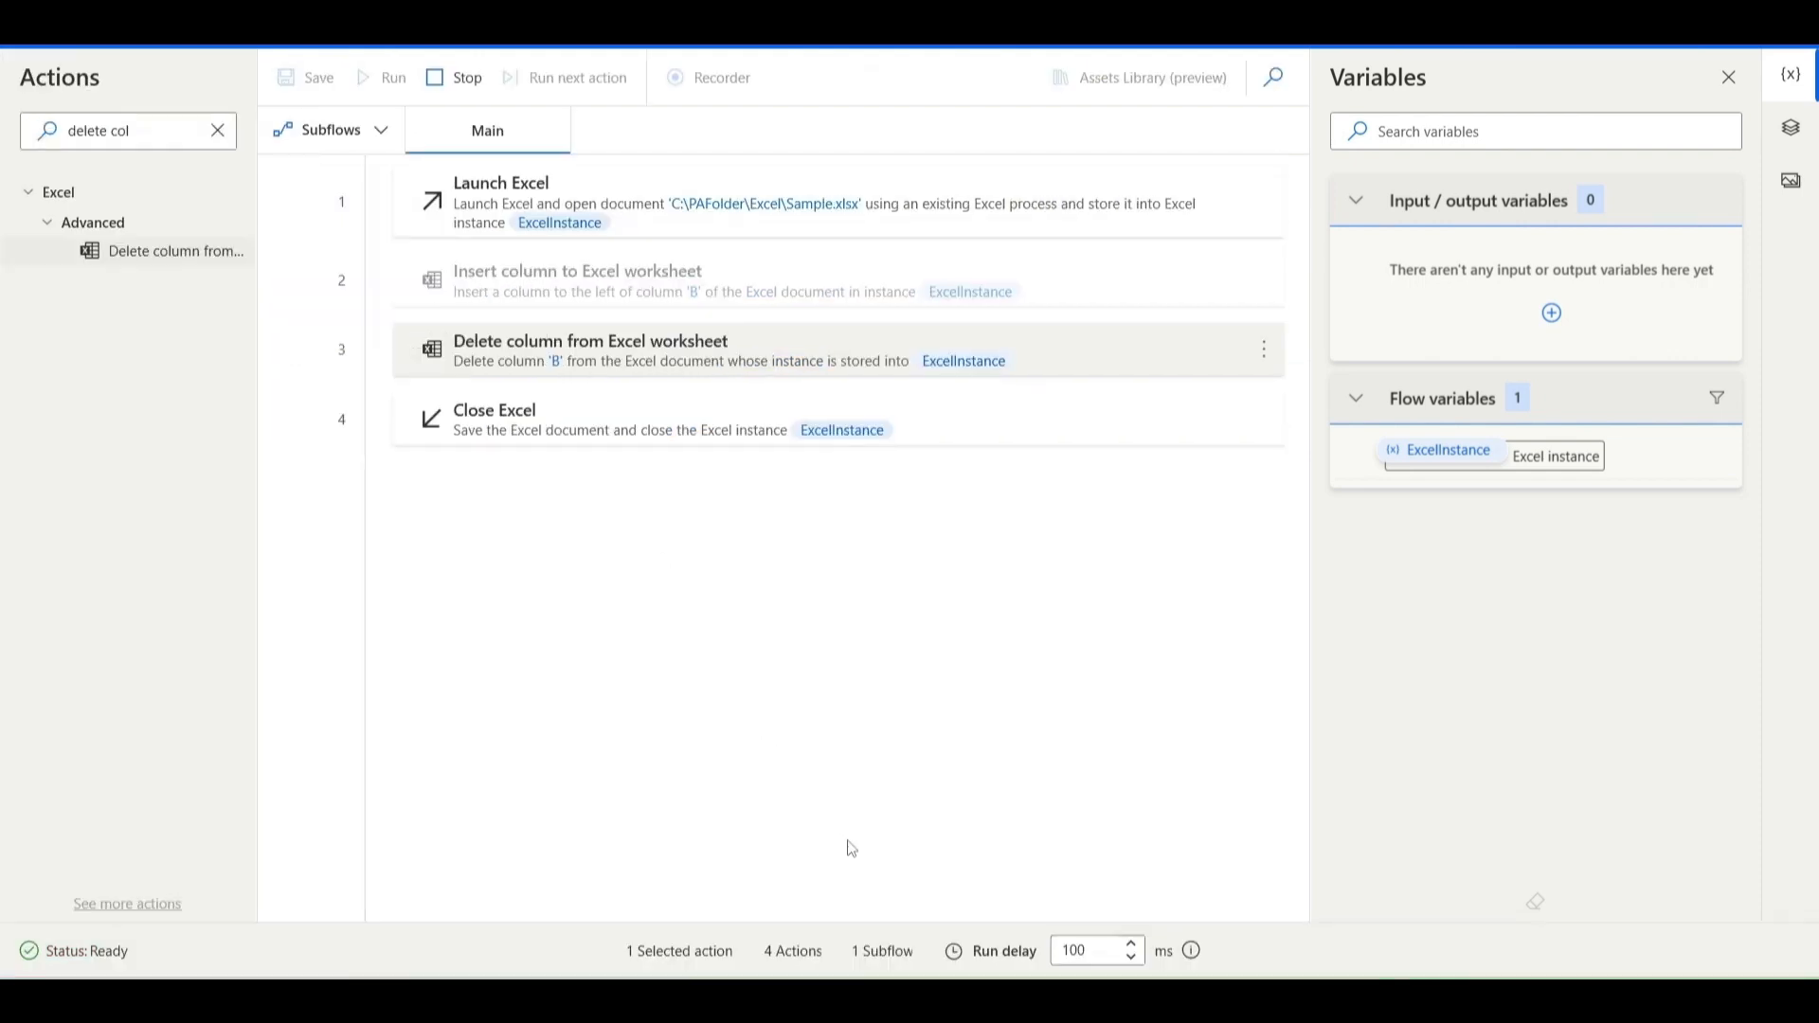
mouse_move(902, 937)
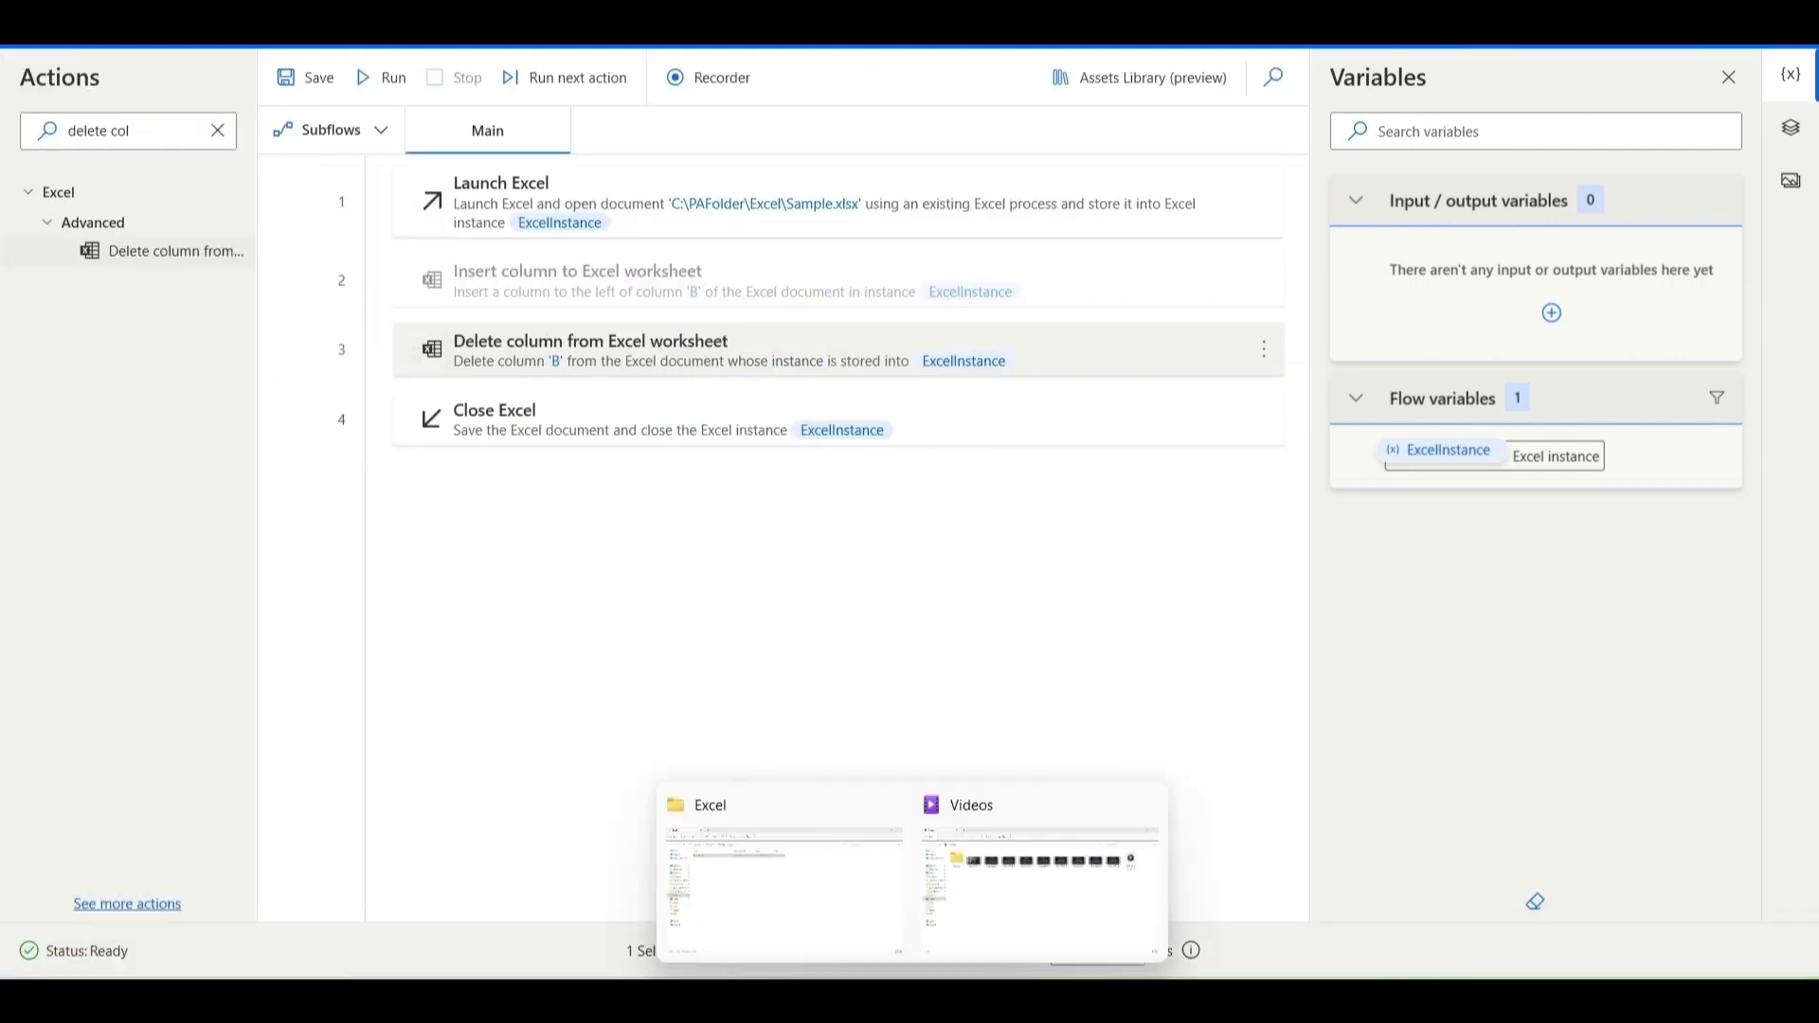
left_click(844, 926)
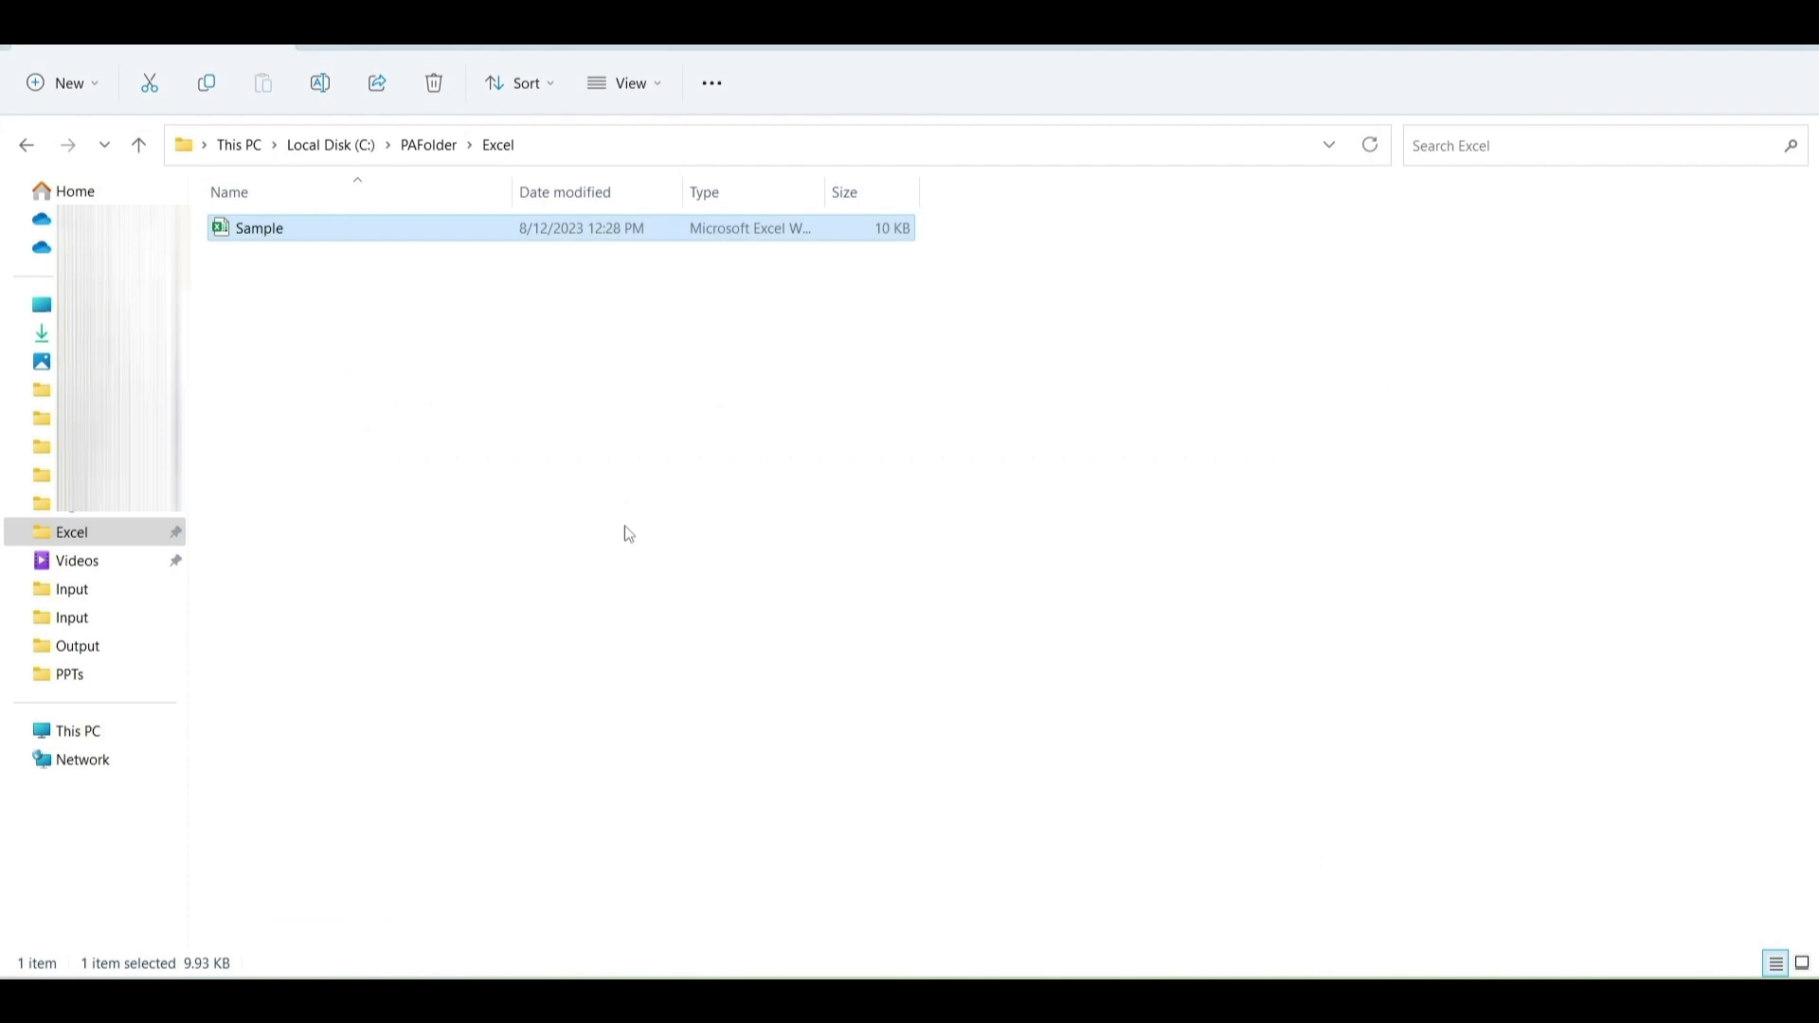
double_click(394, 238)
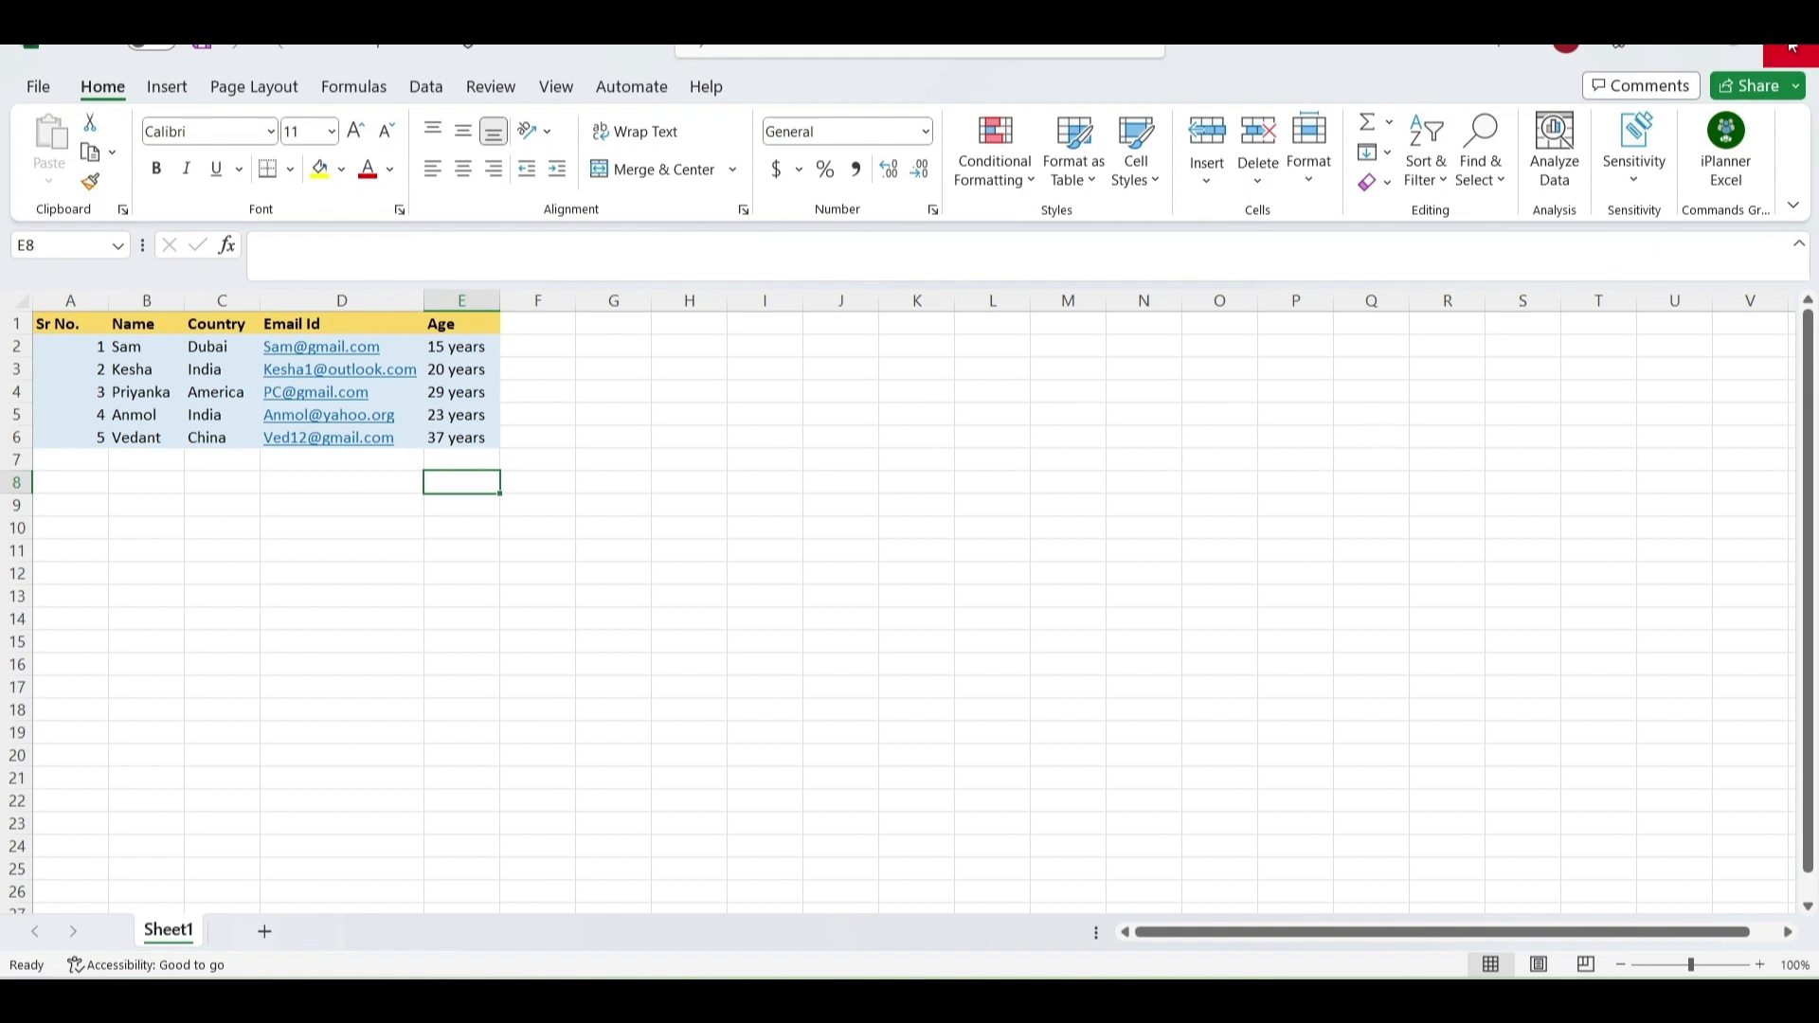
left_click(1791, 49)
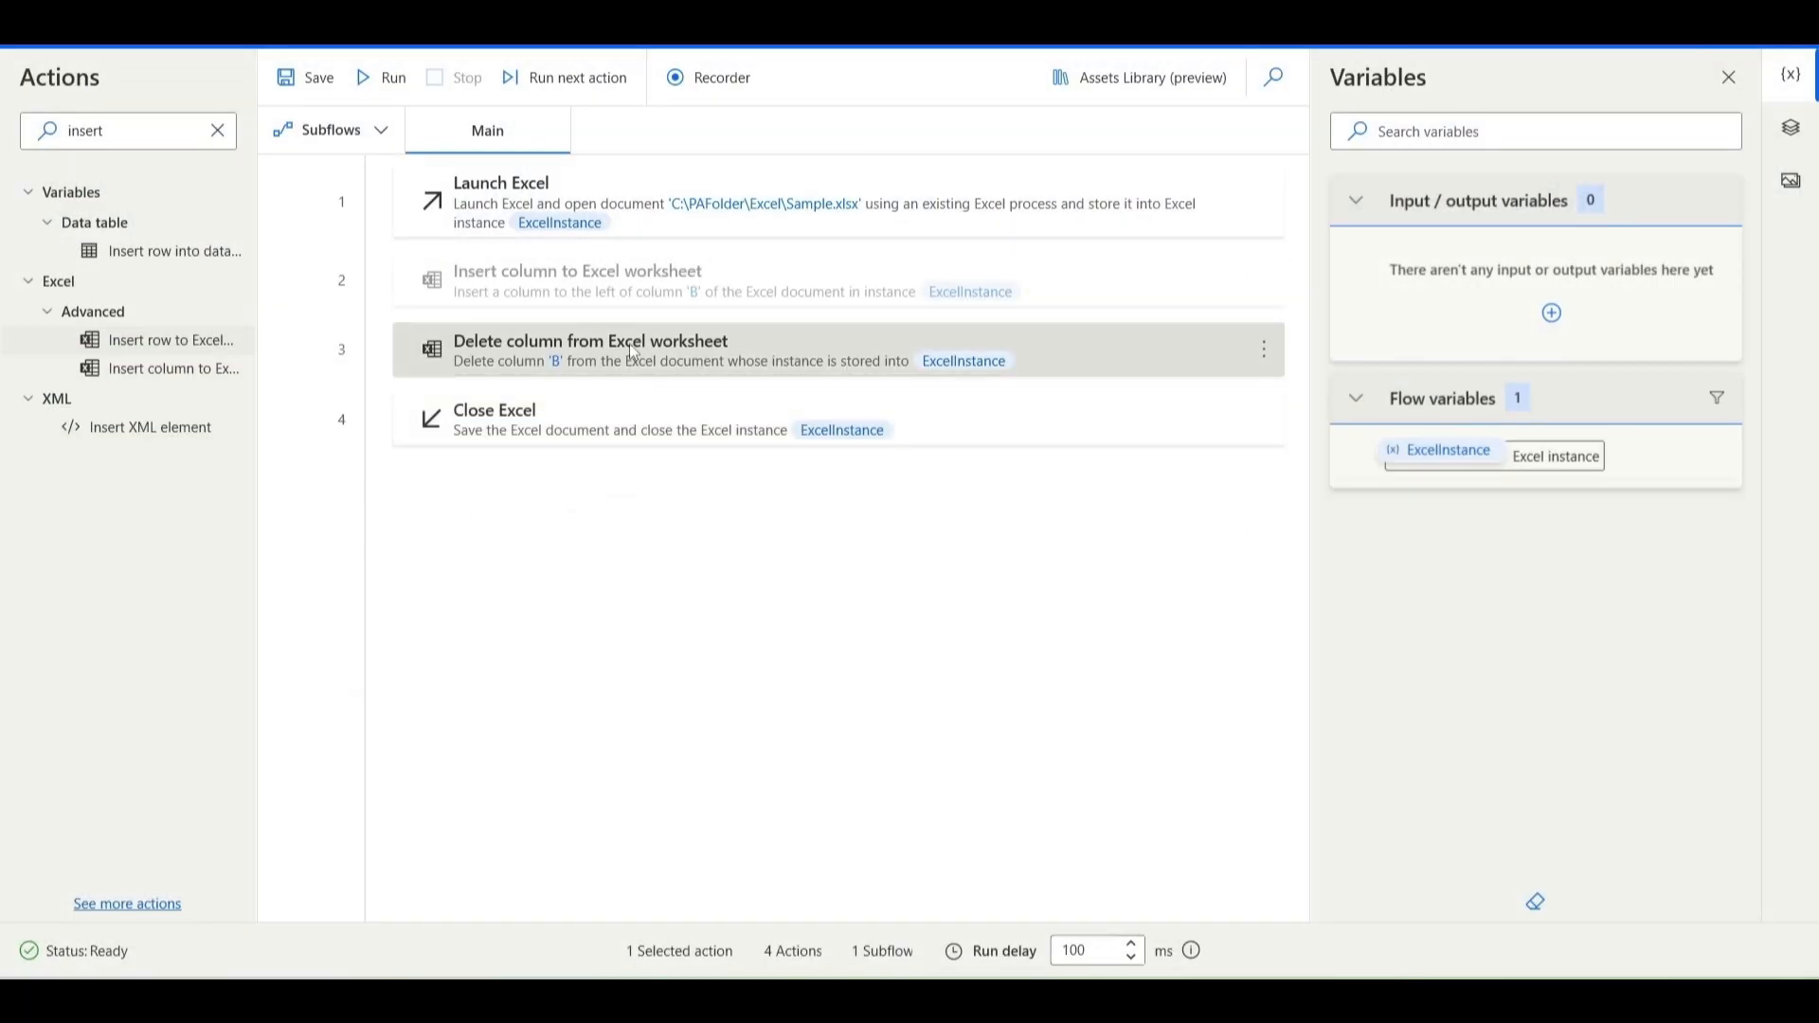
Disable the Delete column action and add an Insert row to Excel worksheet action with row index 4 before Close Excel.
right_click(633, 352)
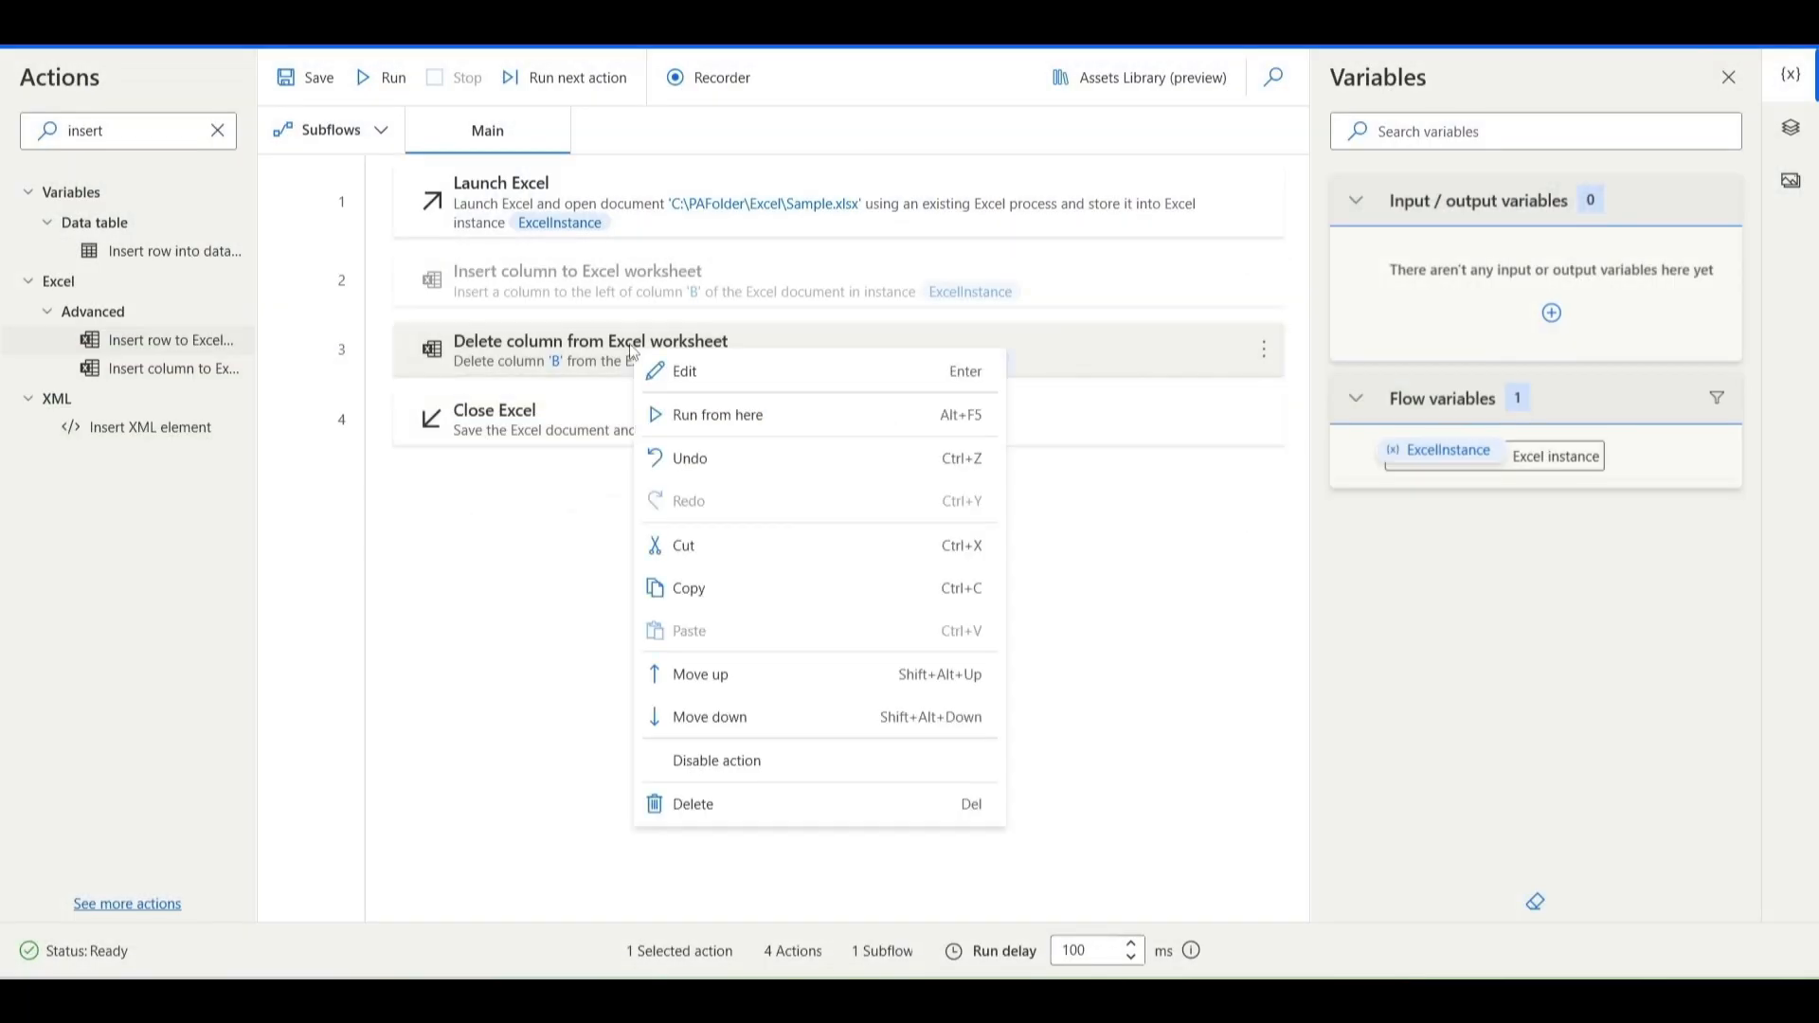
left_click(711, 761)
left_click(159, 131)
left_click(159, 131)
type("row")
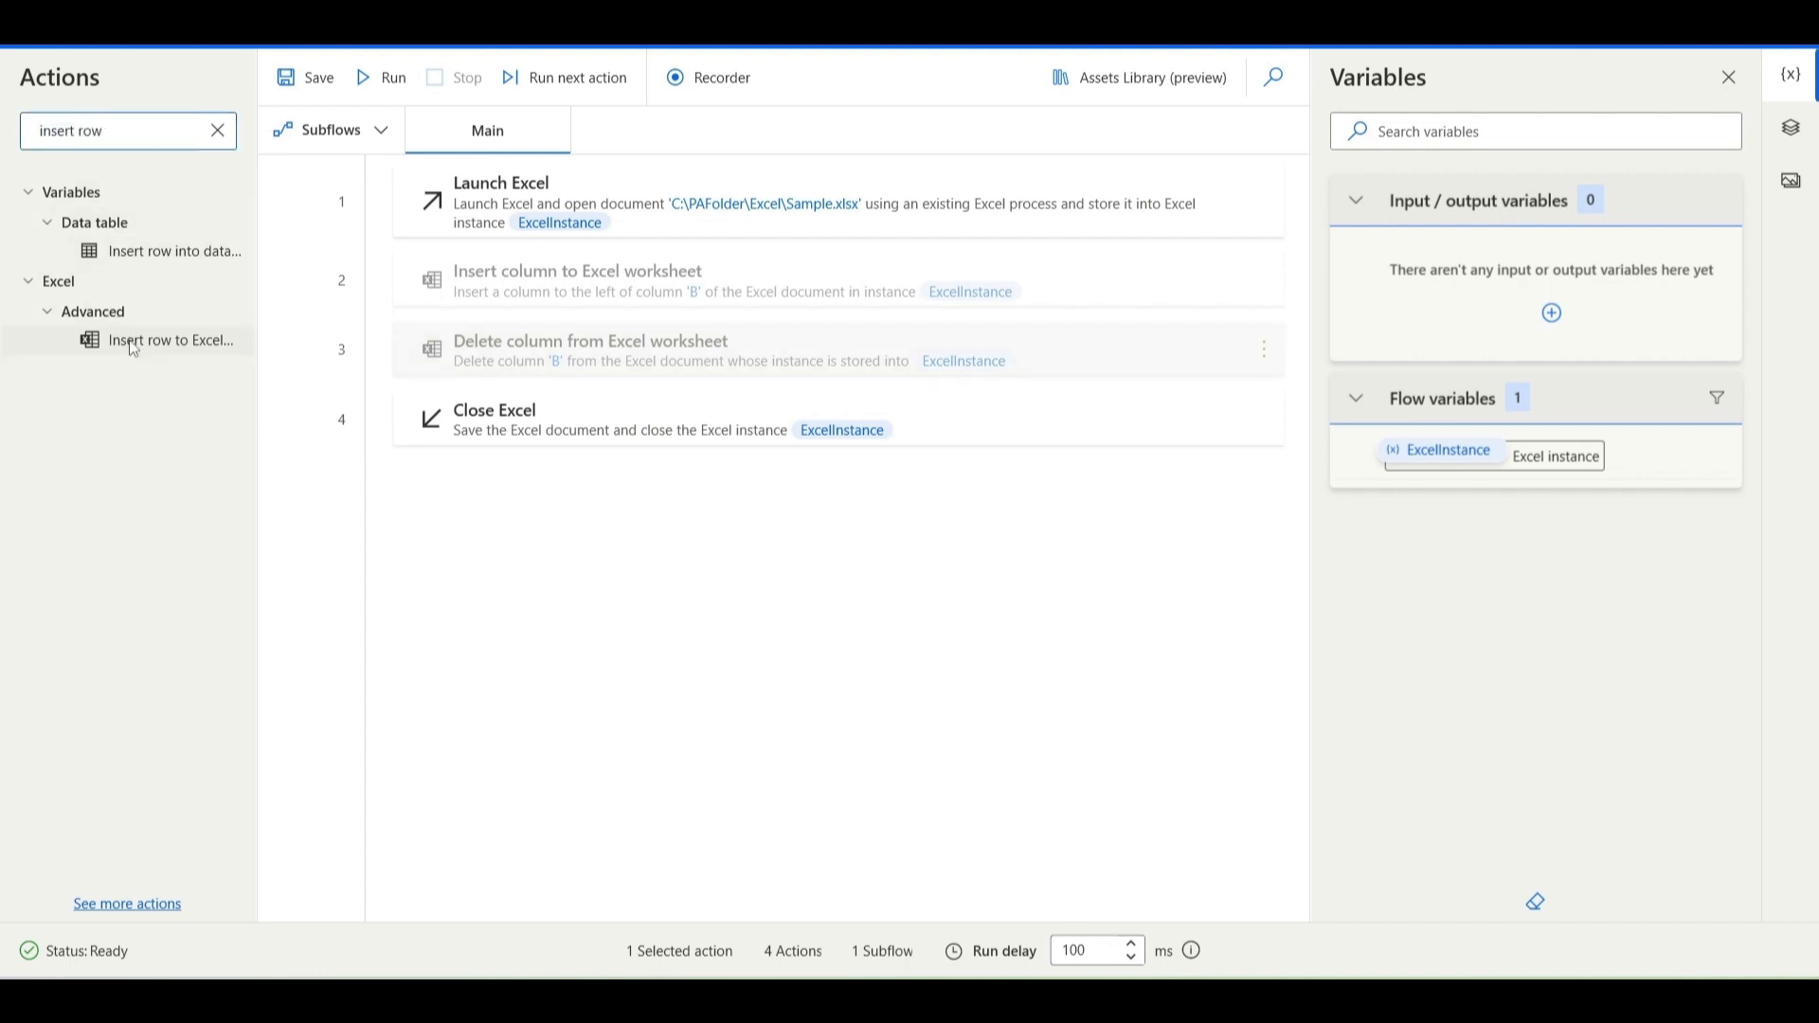
left_click_drag(134, 347, 560, 388)
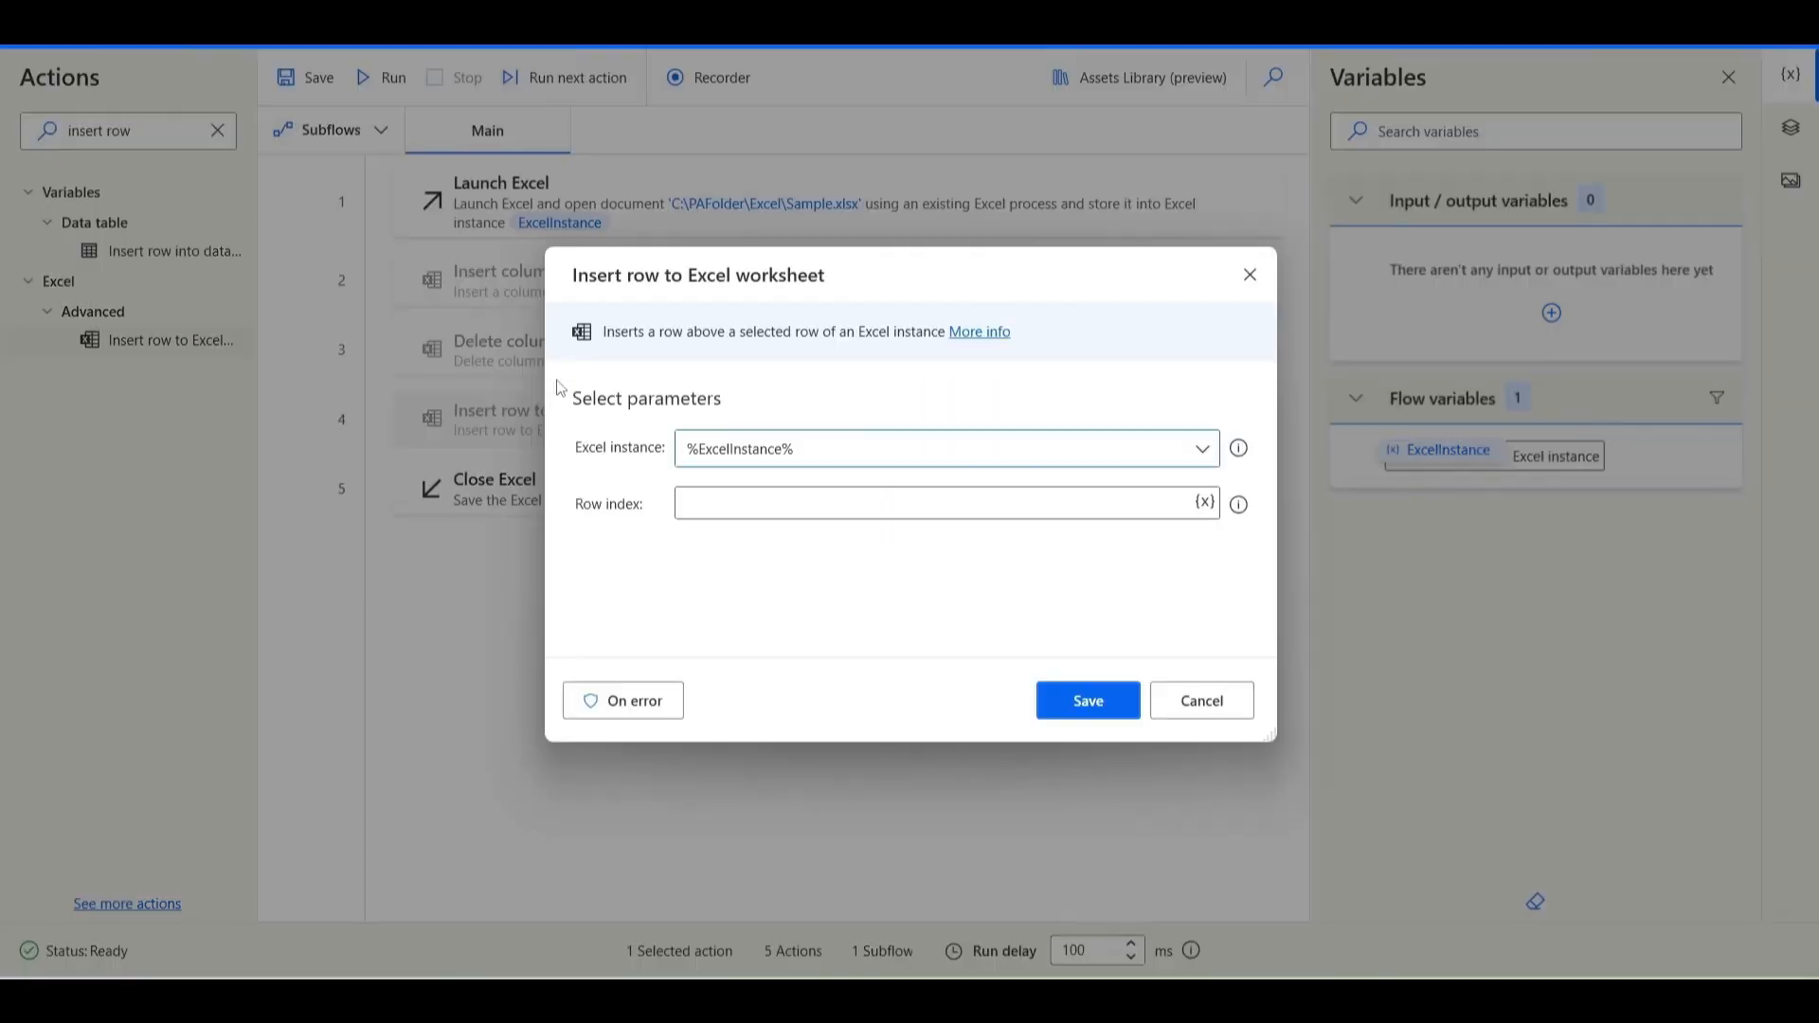
left_click(632, 501)
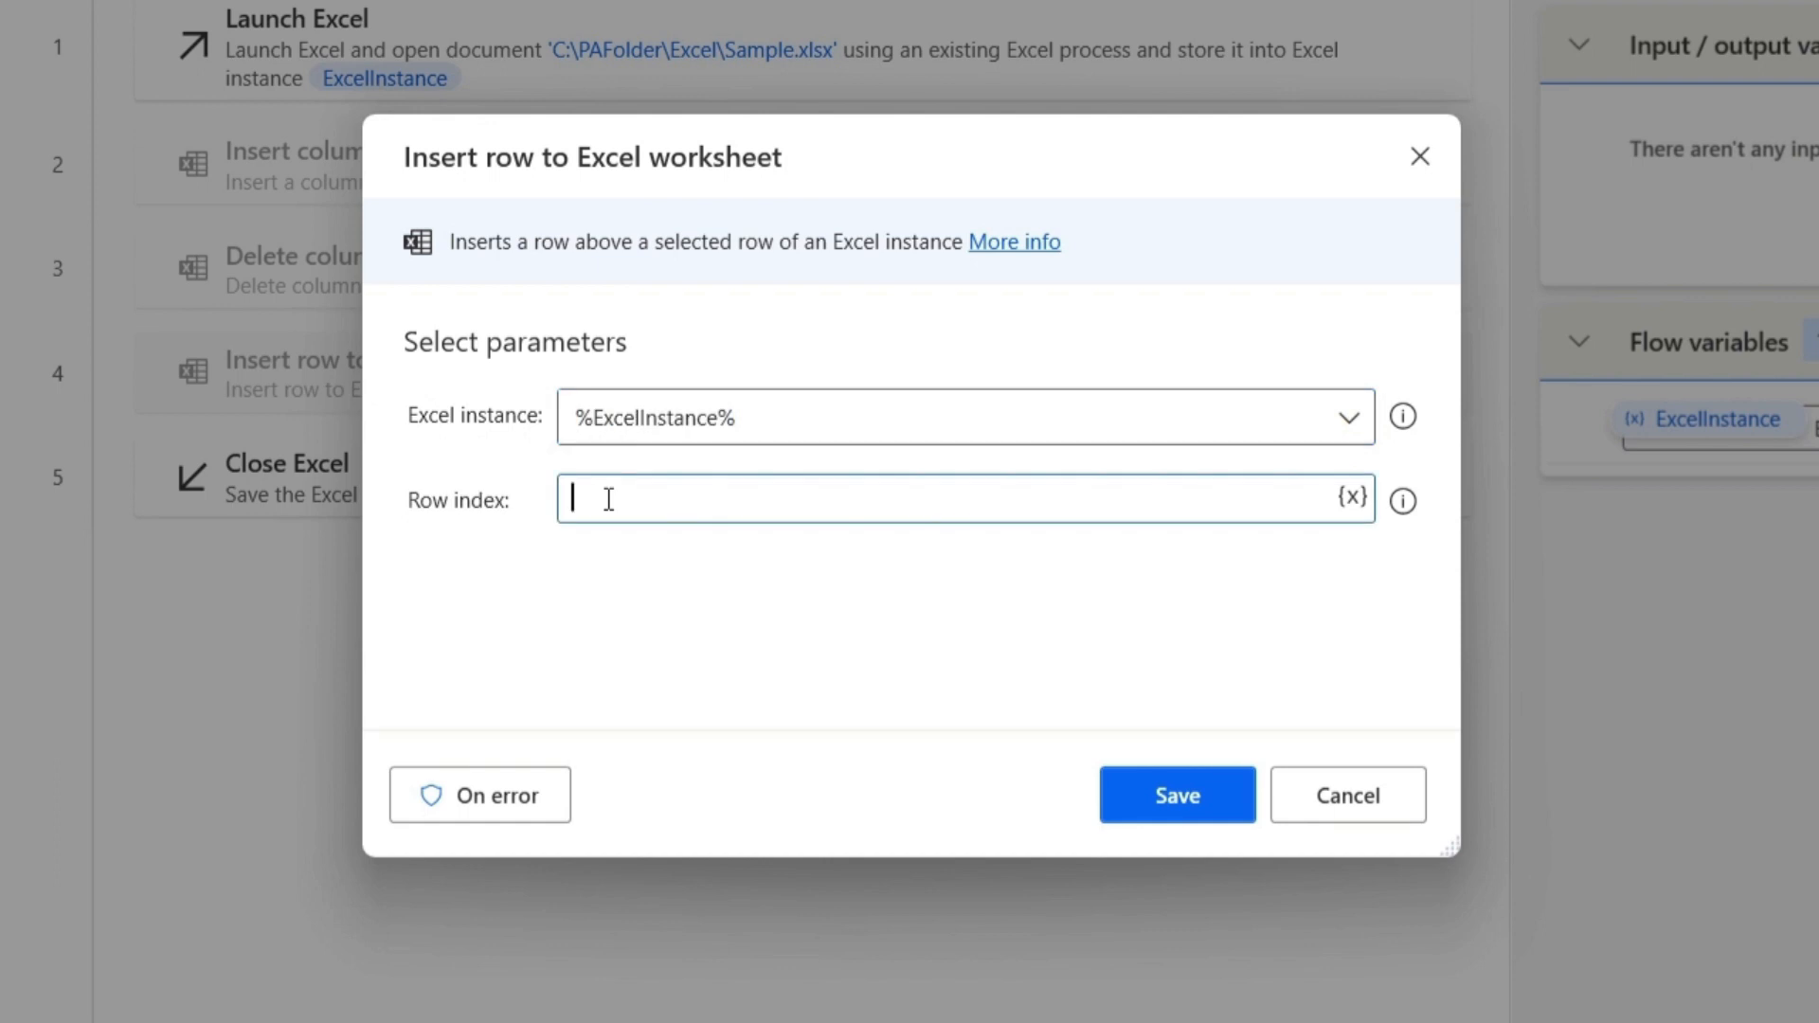
type("4")
left_click(1145, 796)
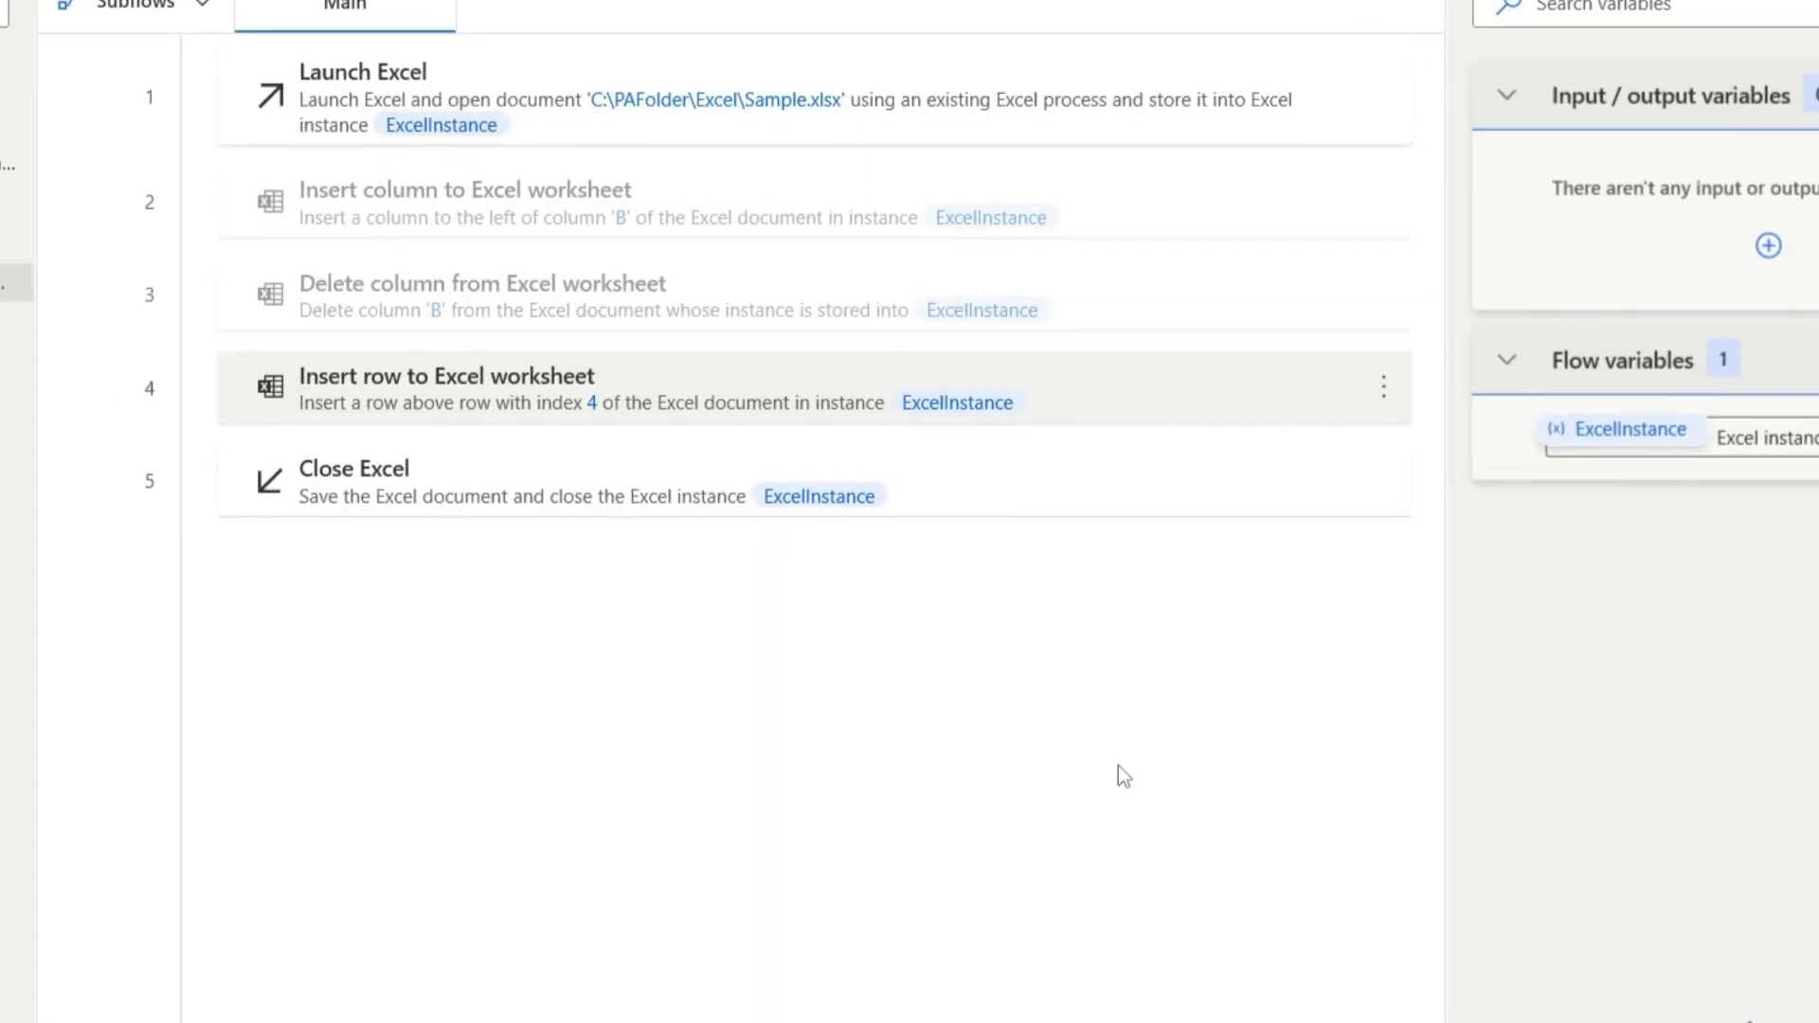
Run the flow and open the Sample workbook from File Explorer to check the inserted row.
left_click(383, 75)
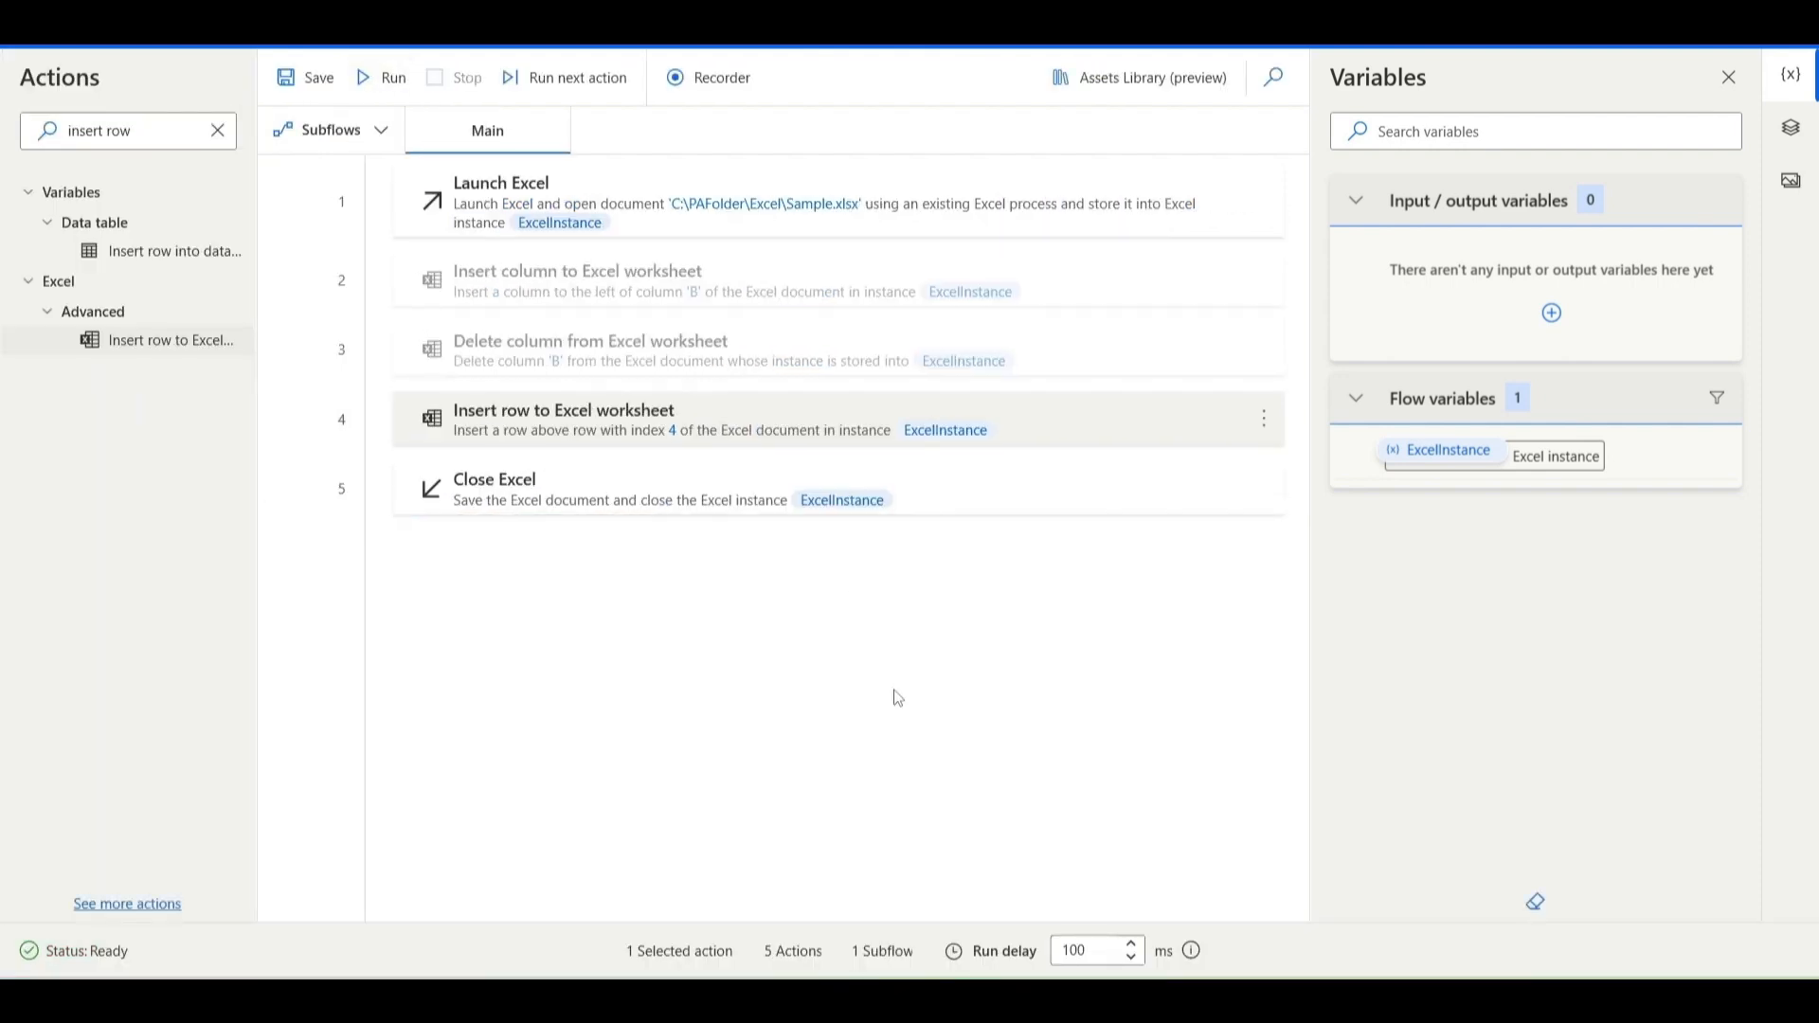
mouse_move(898, 917)
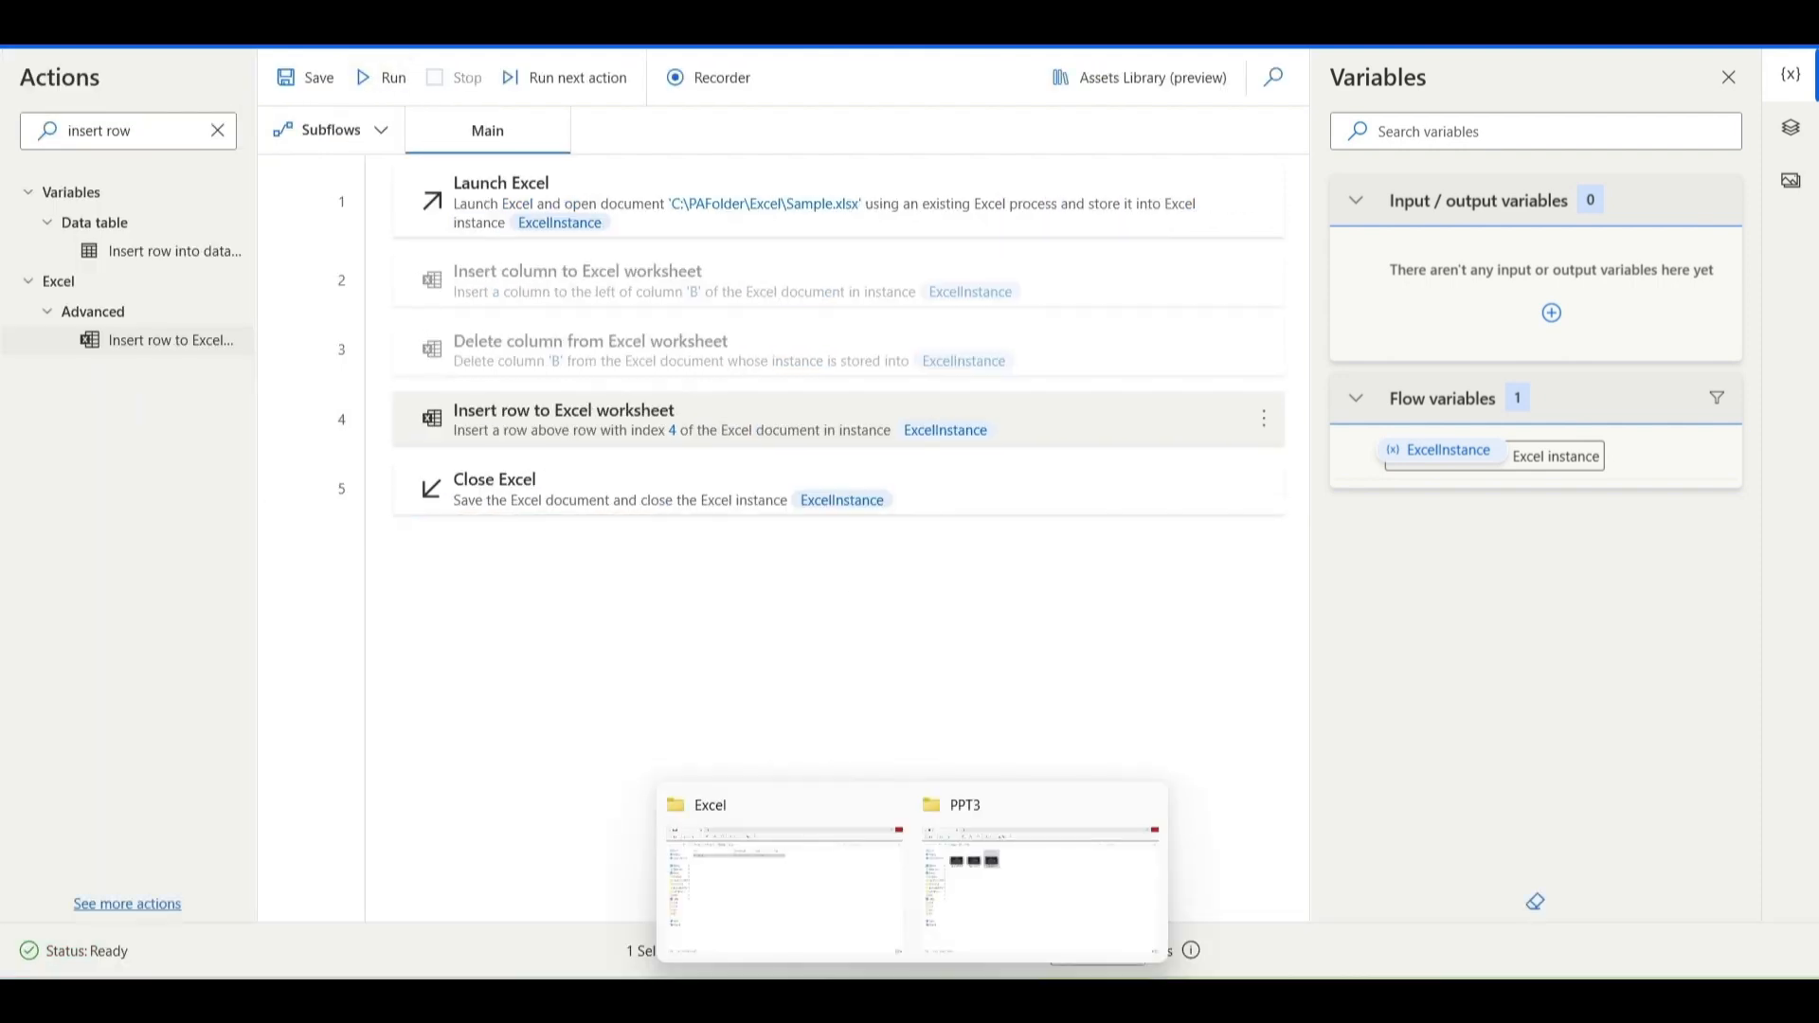
left_click(762, 900)
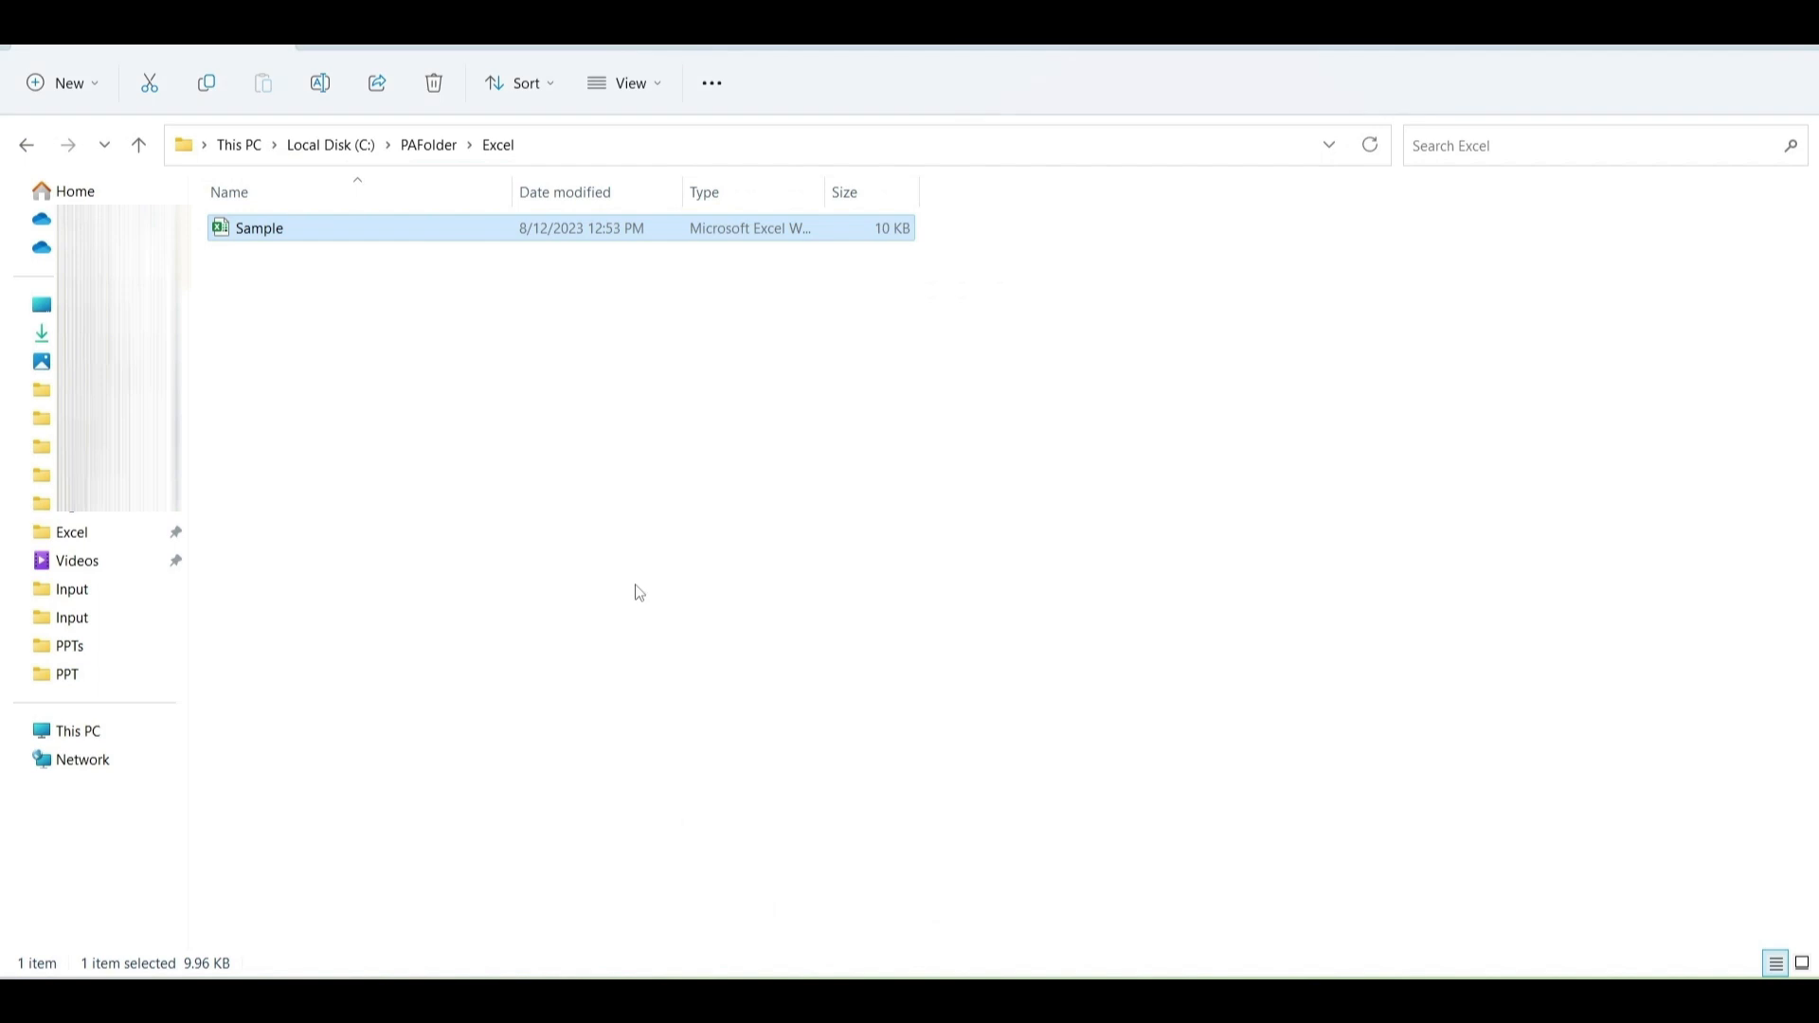
double_click(380, 226)
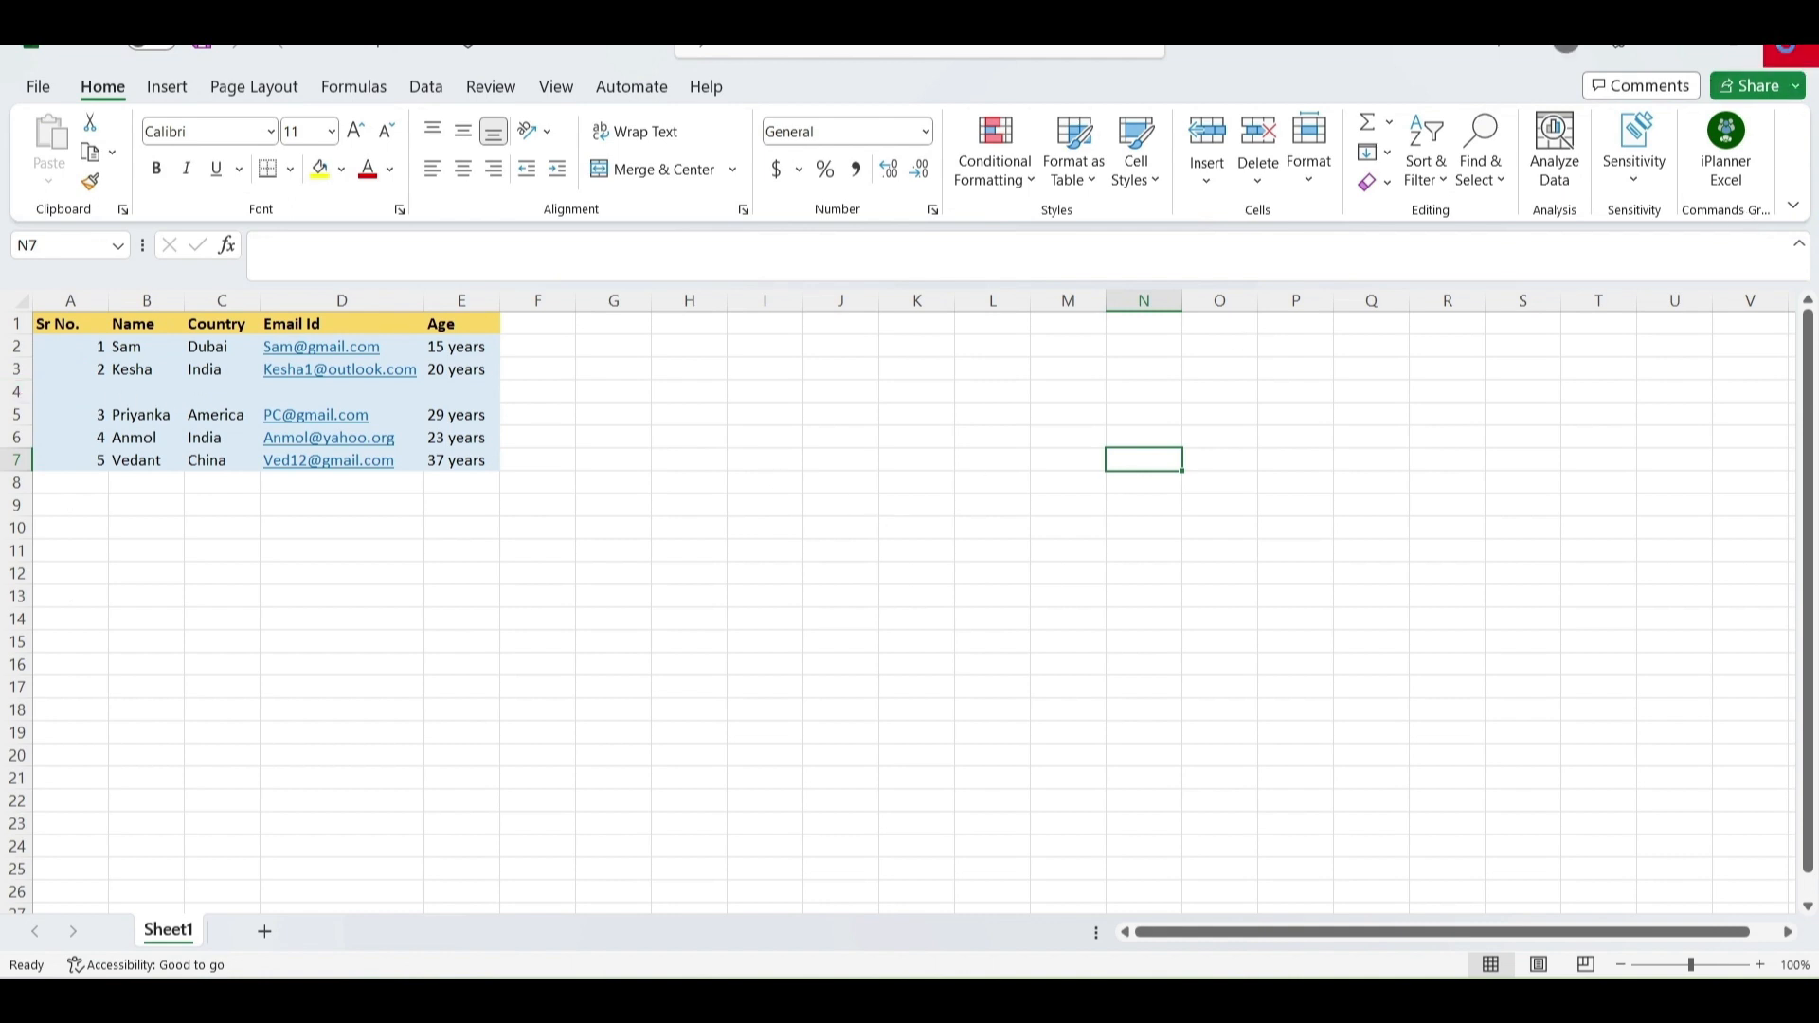
Close the Sample workbook and disable the Insert row to Excel worksheet action in the flow.
left_click(1788, 49)
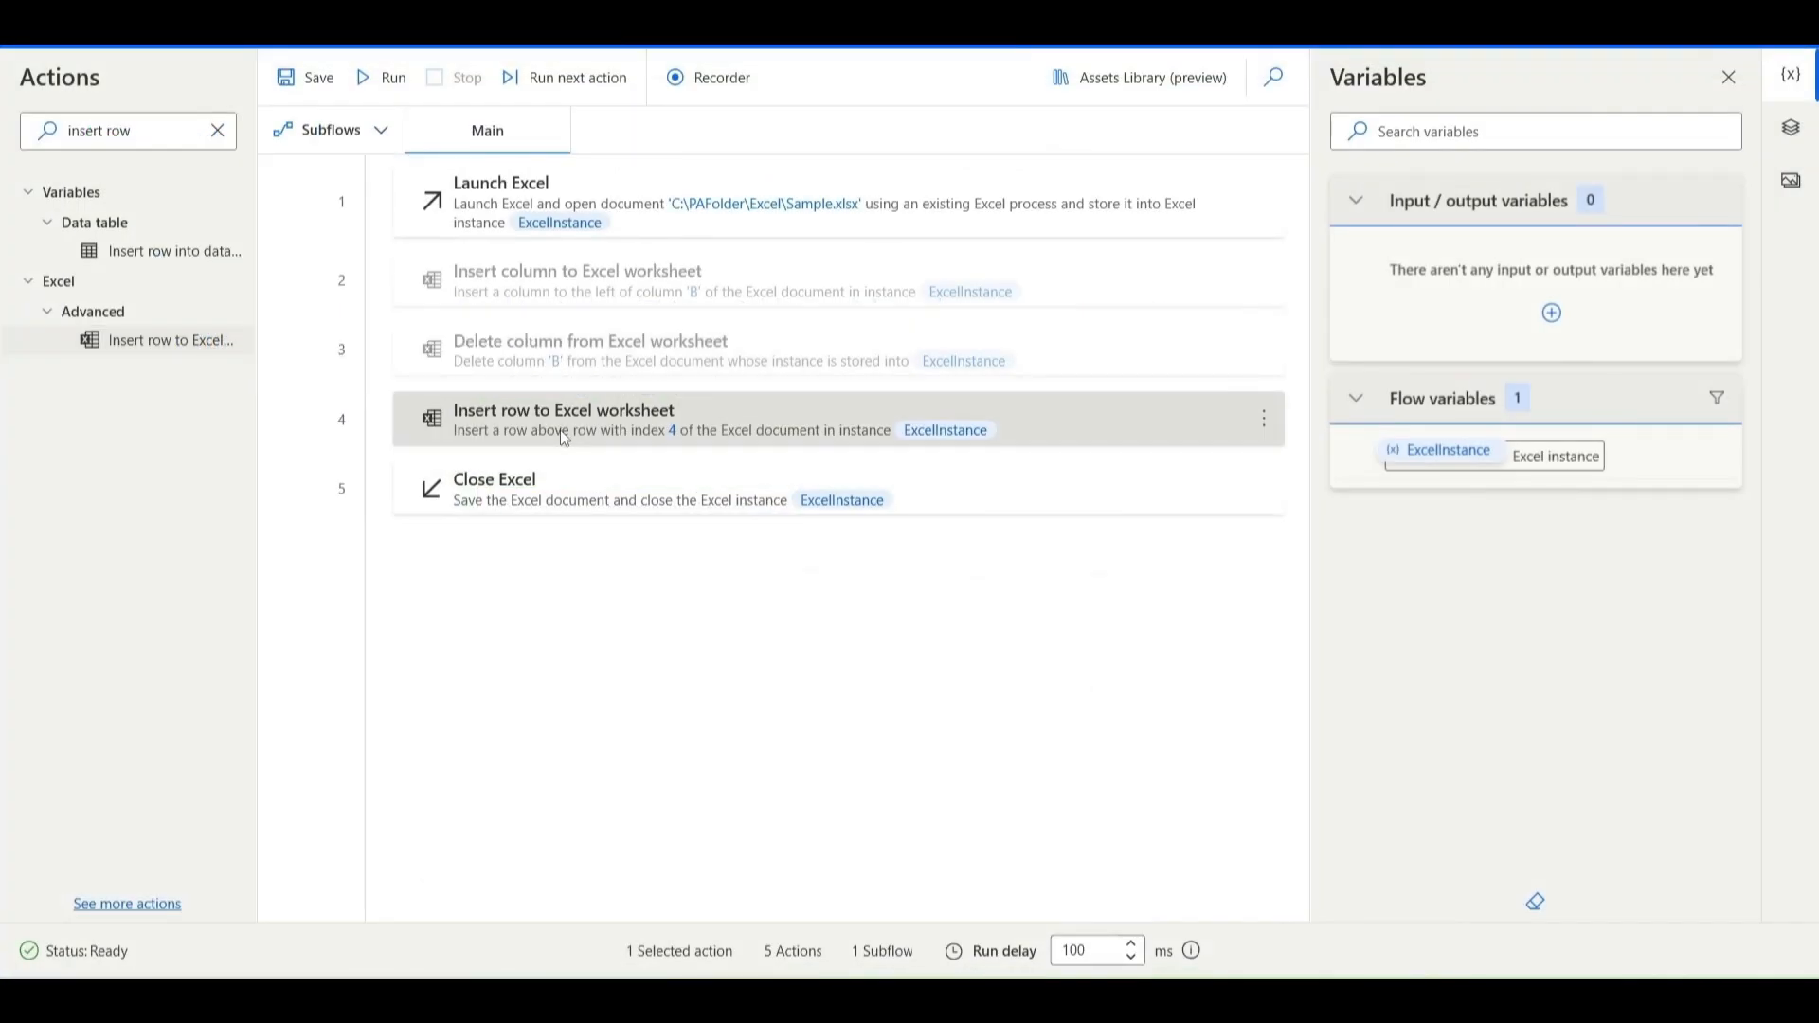
right_click(562, 434)
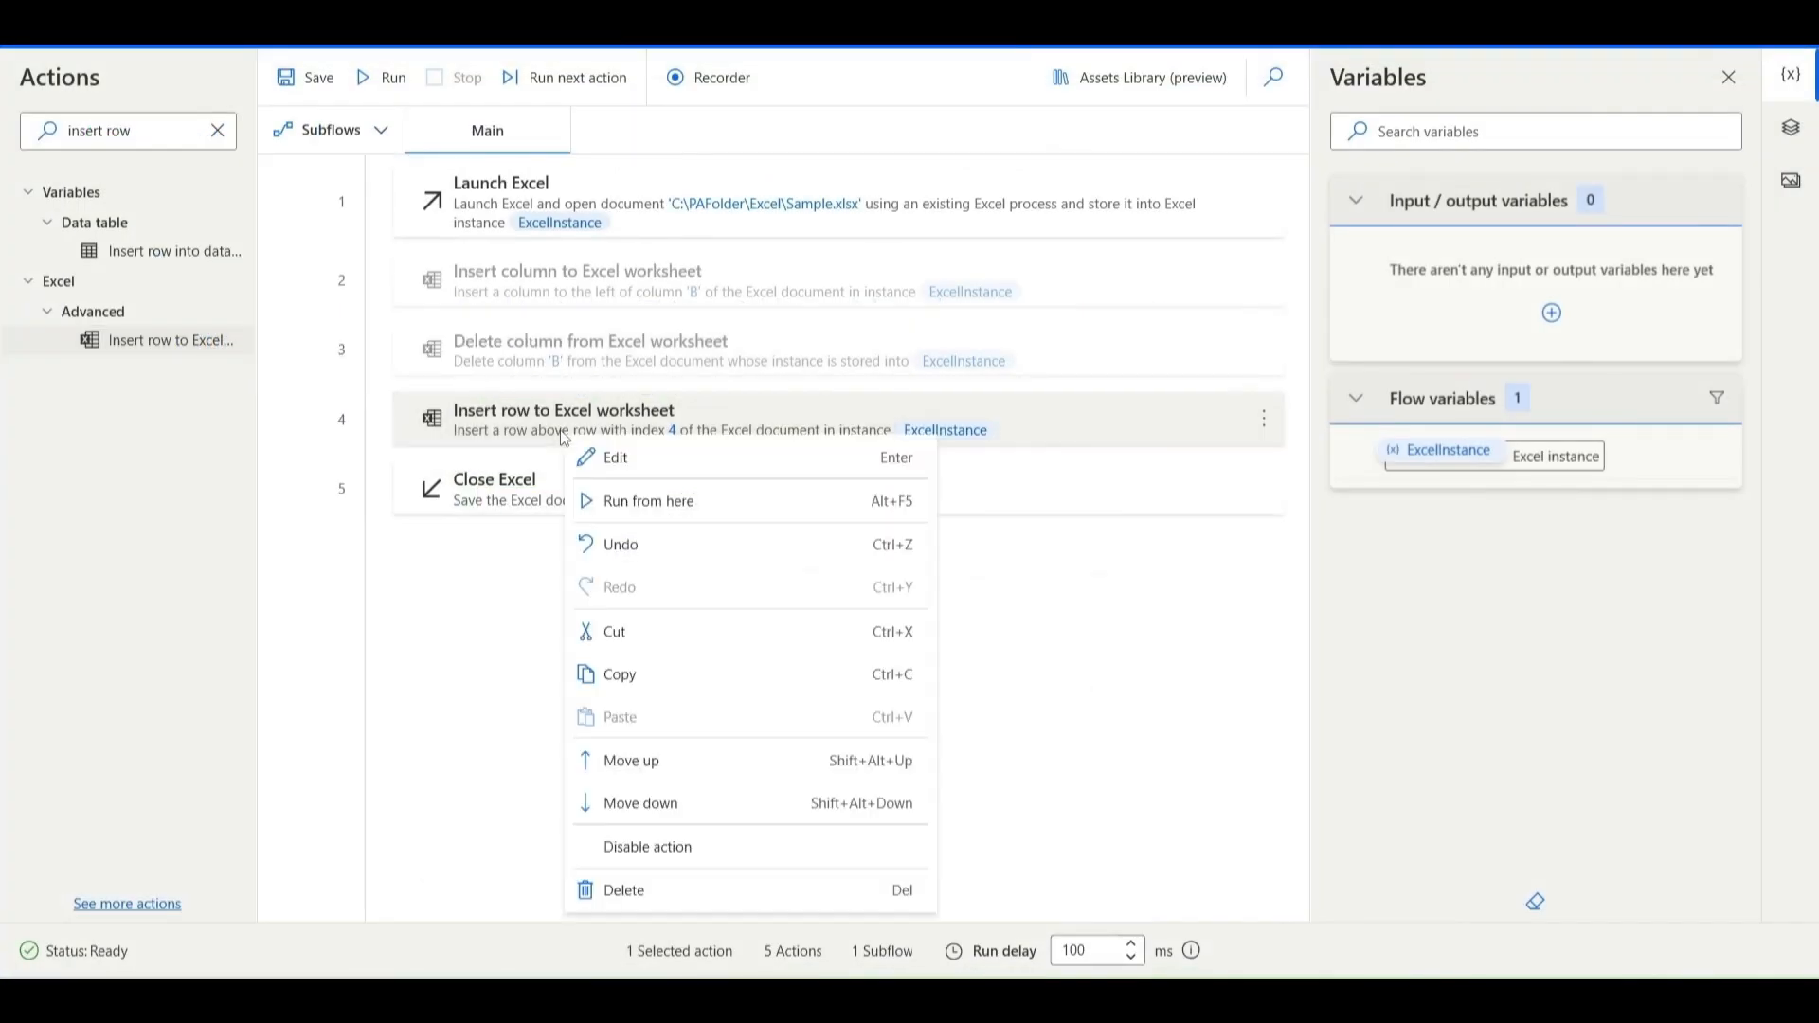
left_click(632, 845)
Add a Delete row from Excel worksheet action before Close Excel that deletes row 4.
left_click(222, 134)
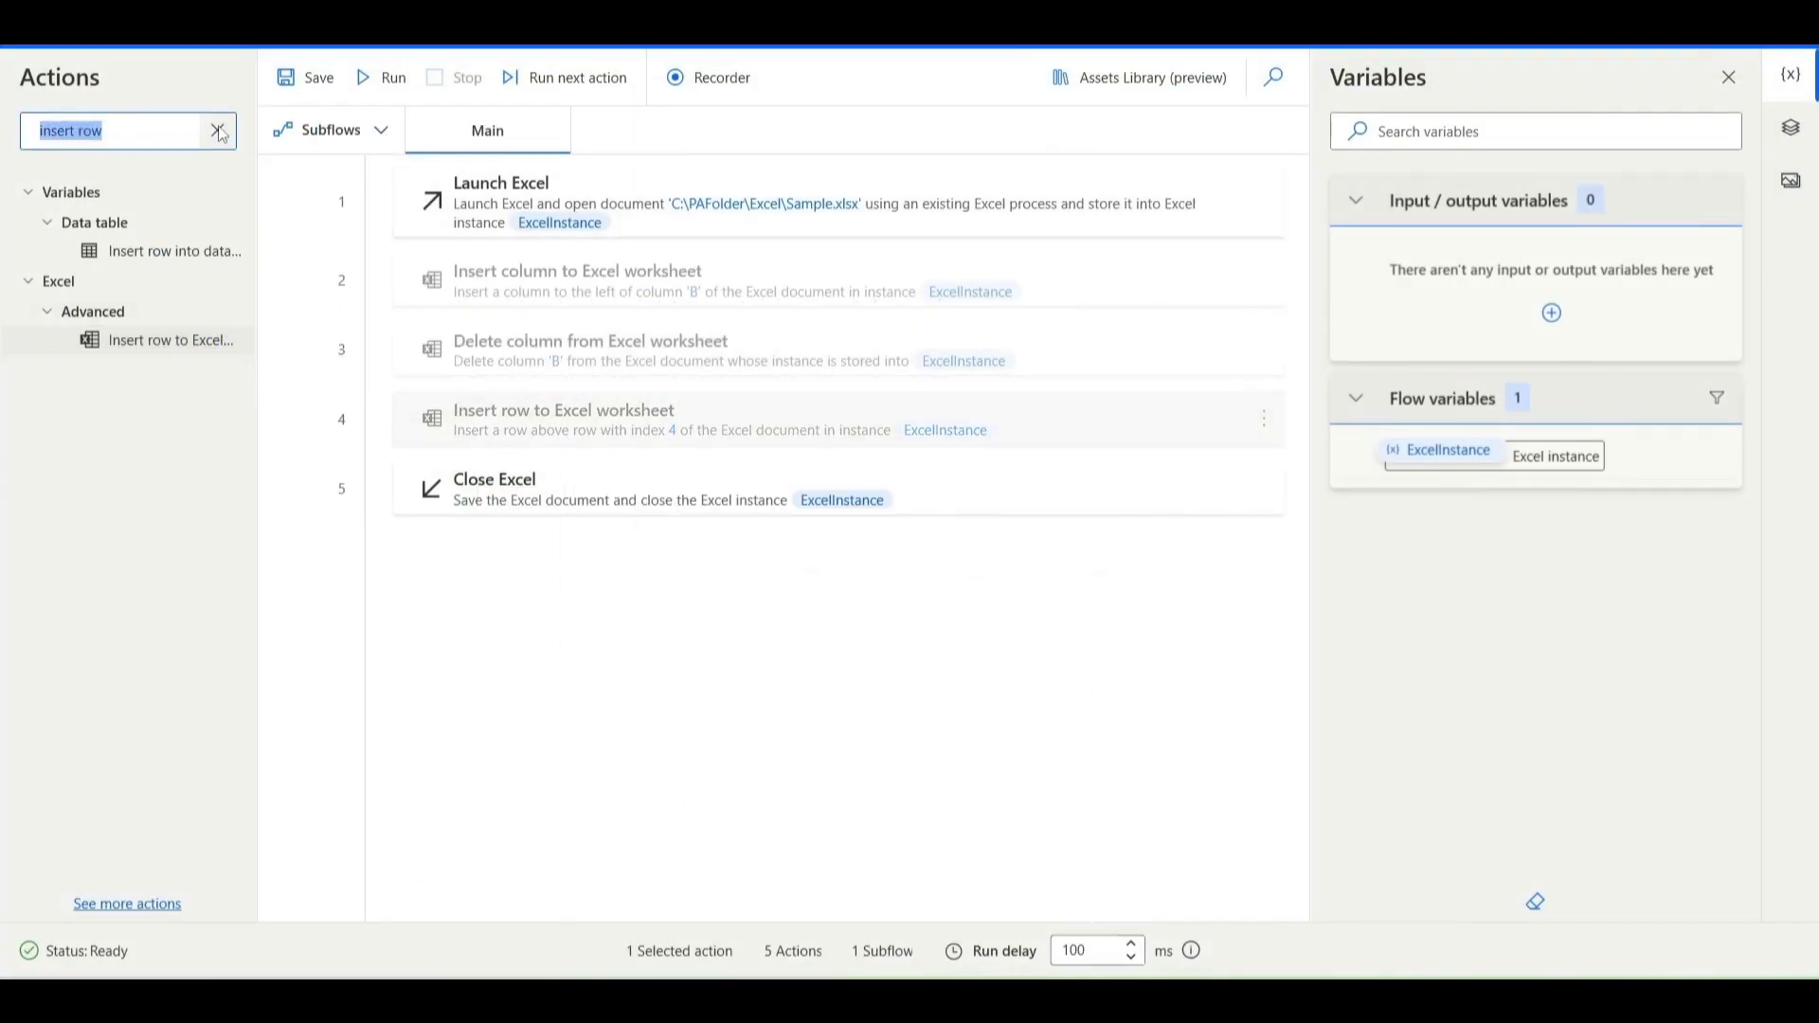
type("delete row")
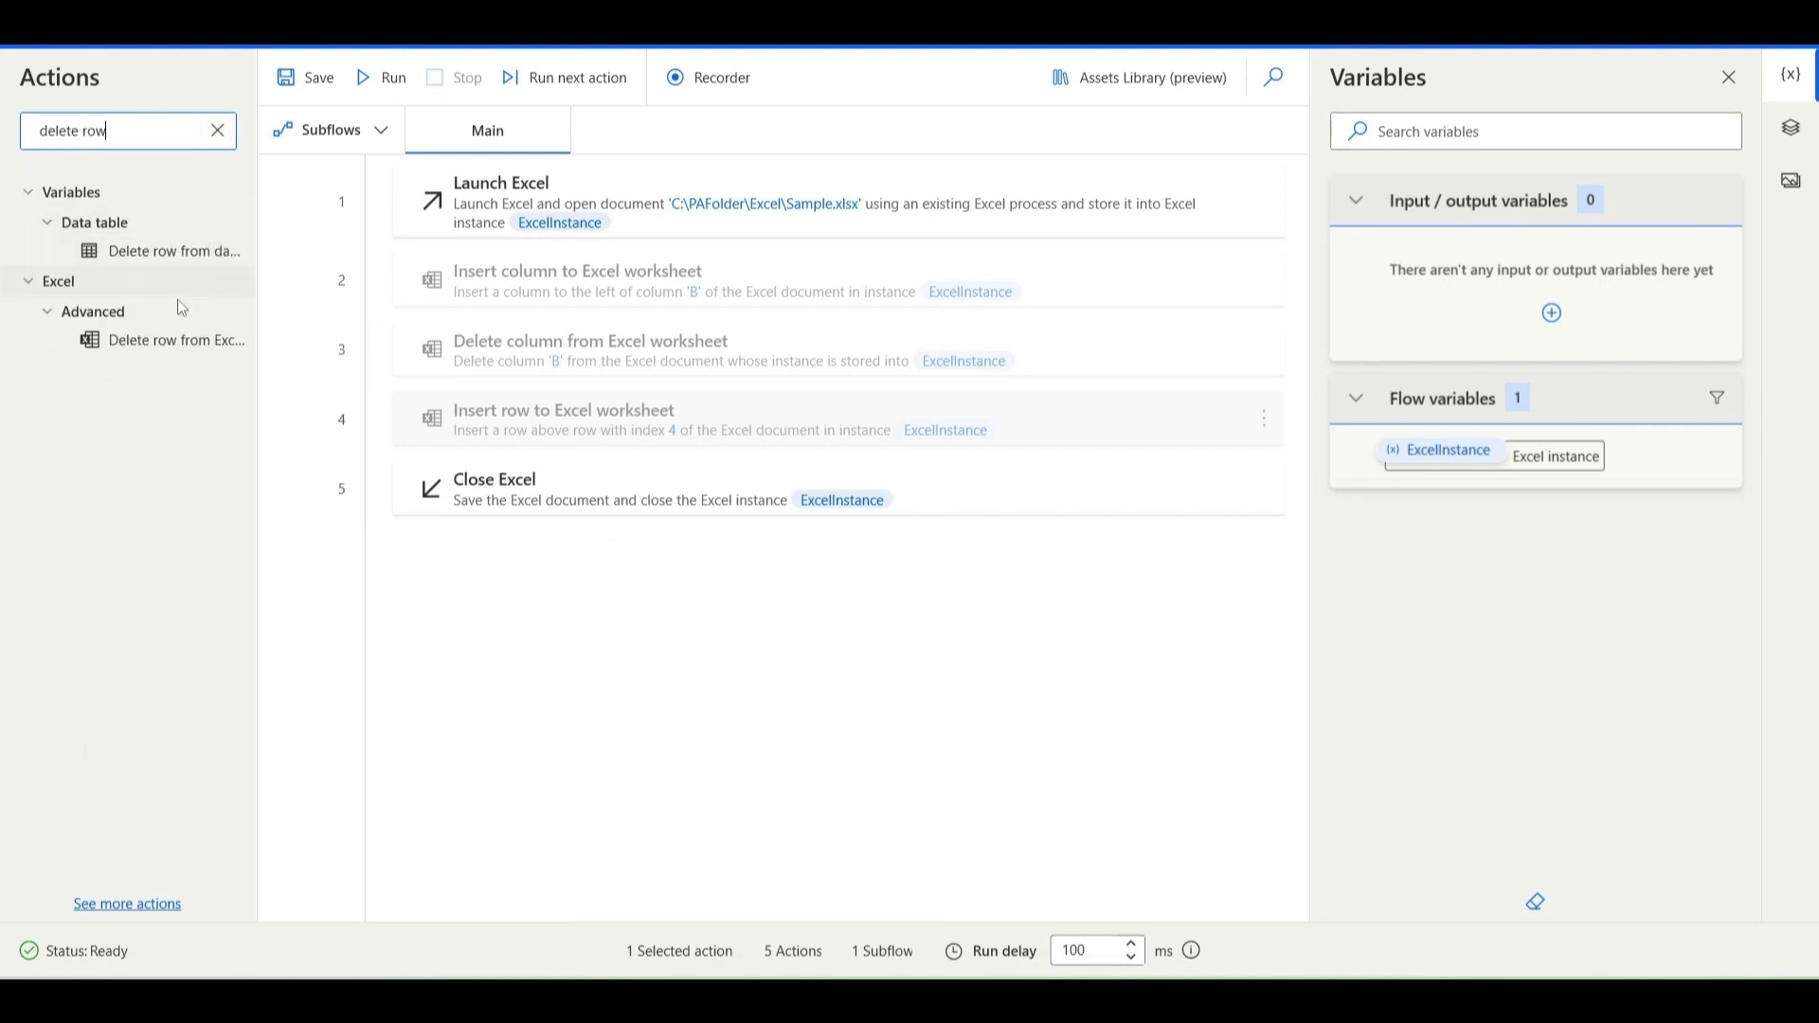
left_click_drag(159, 351, 517, 462)
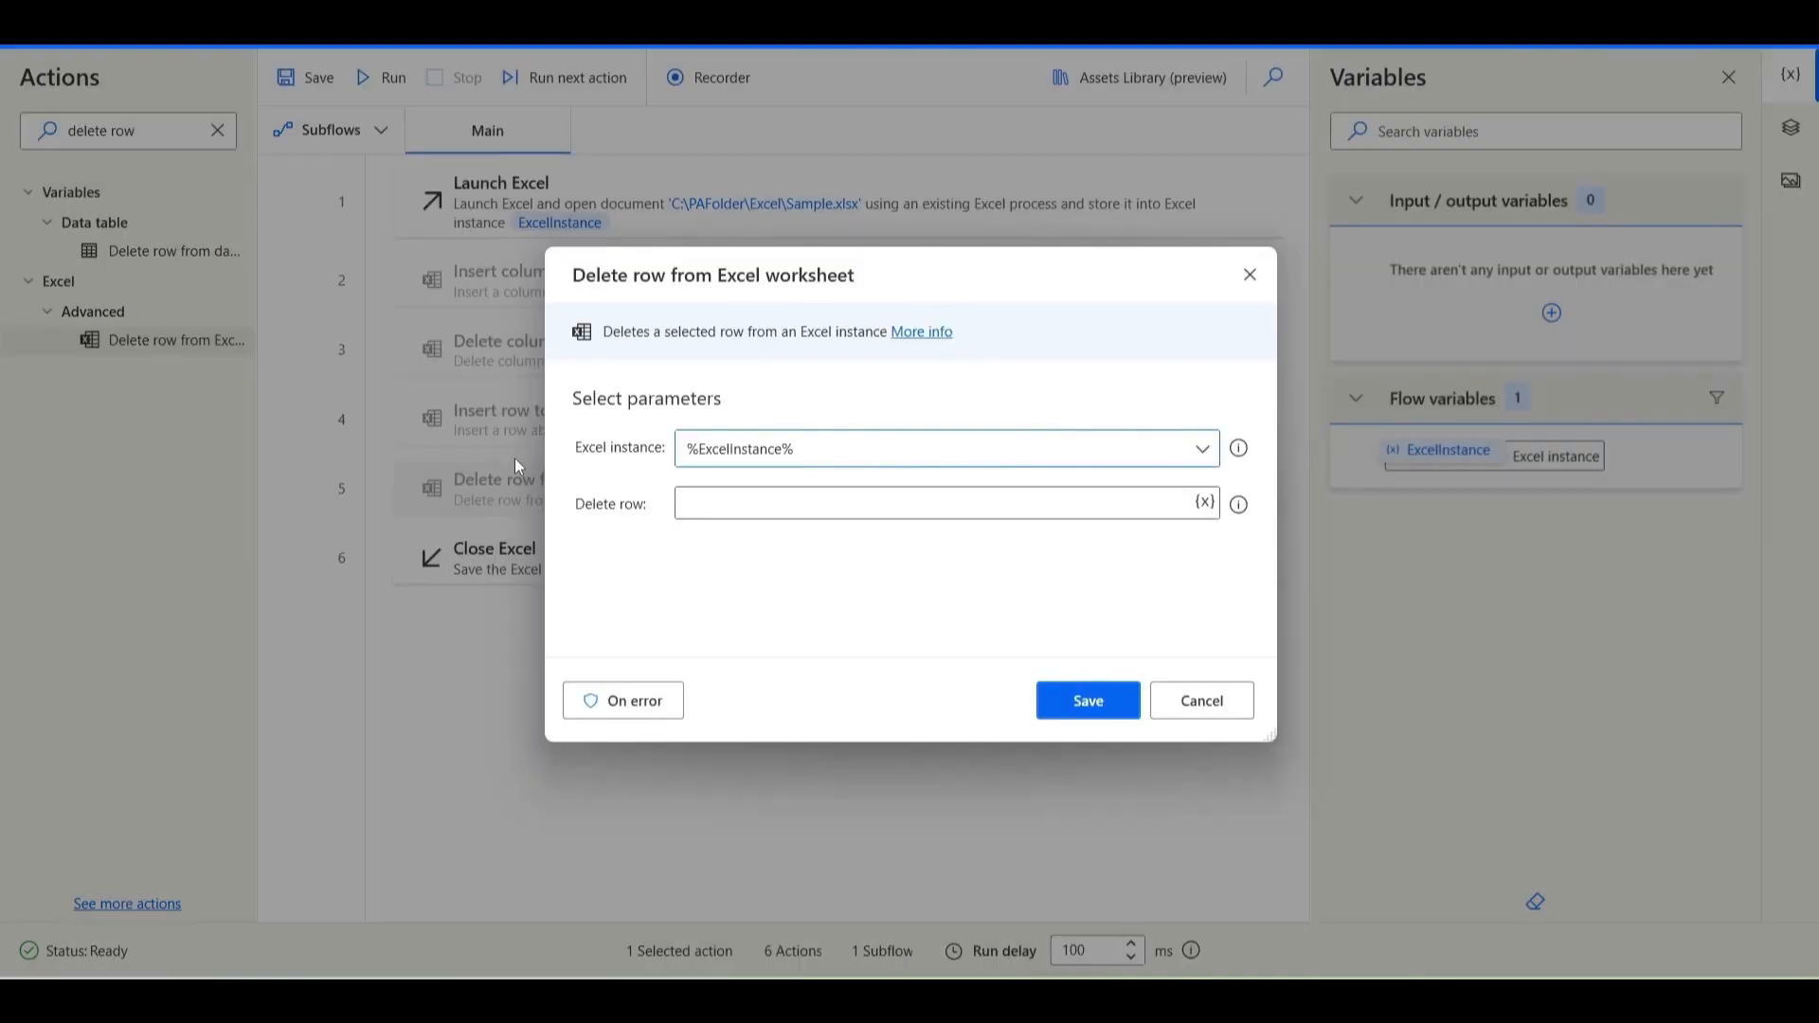
left_click(647, 498)
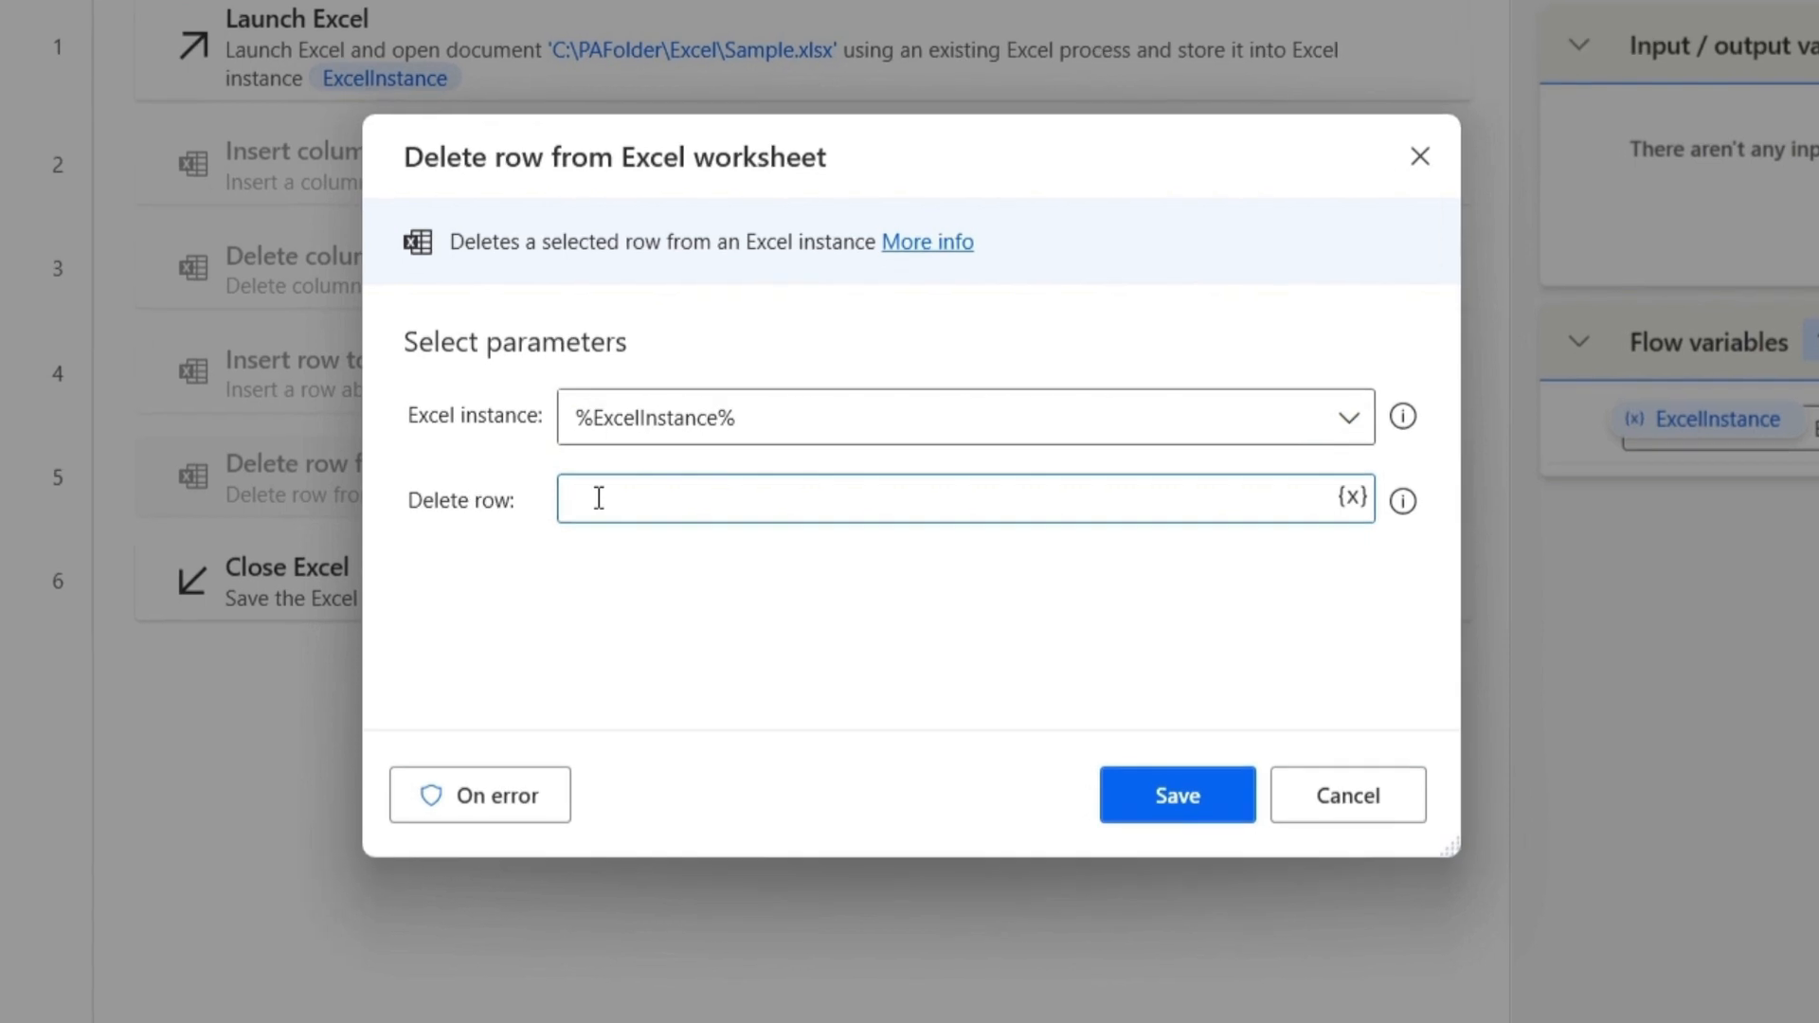
type("4")
left_click(1192, 813)
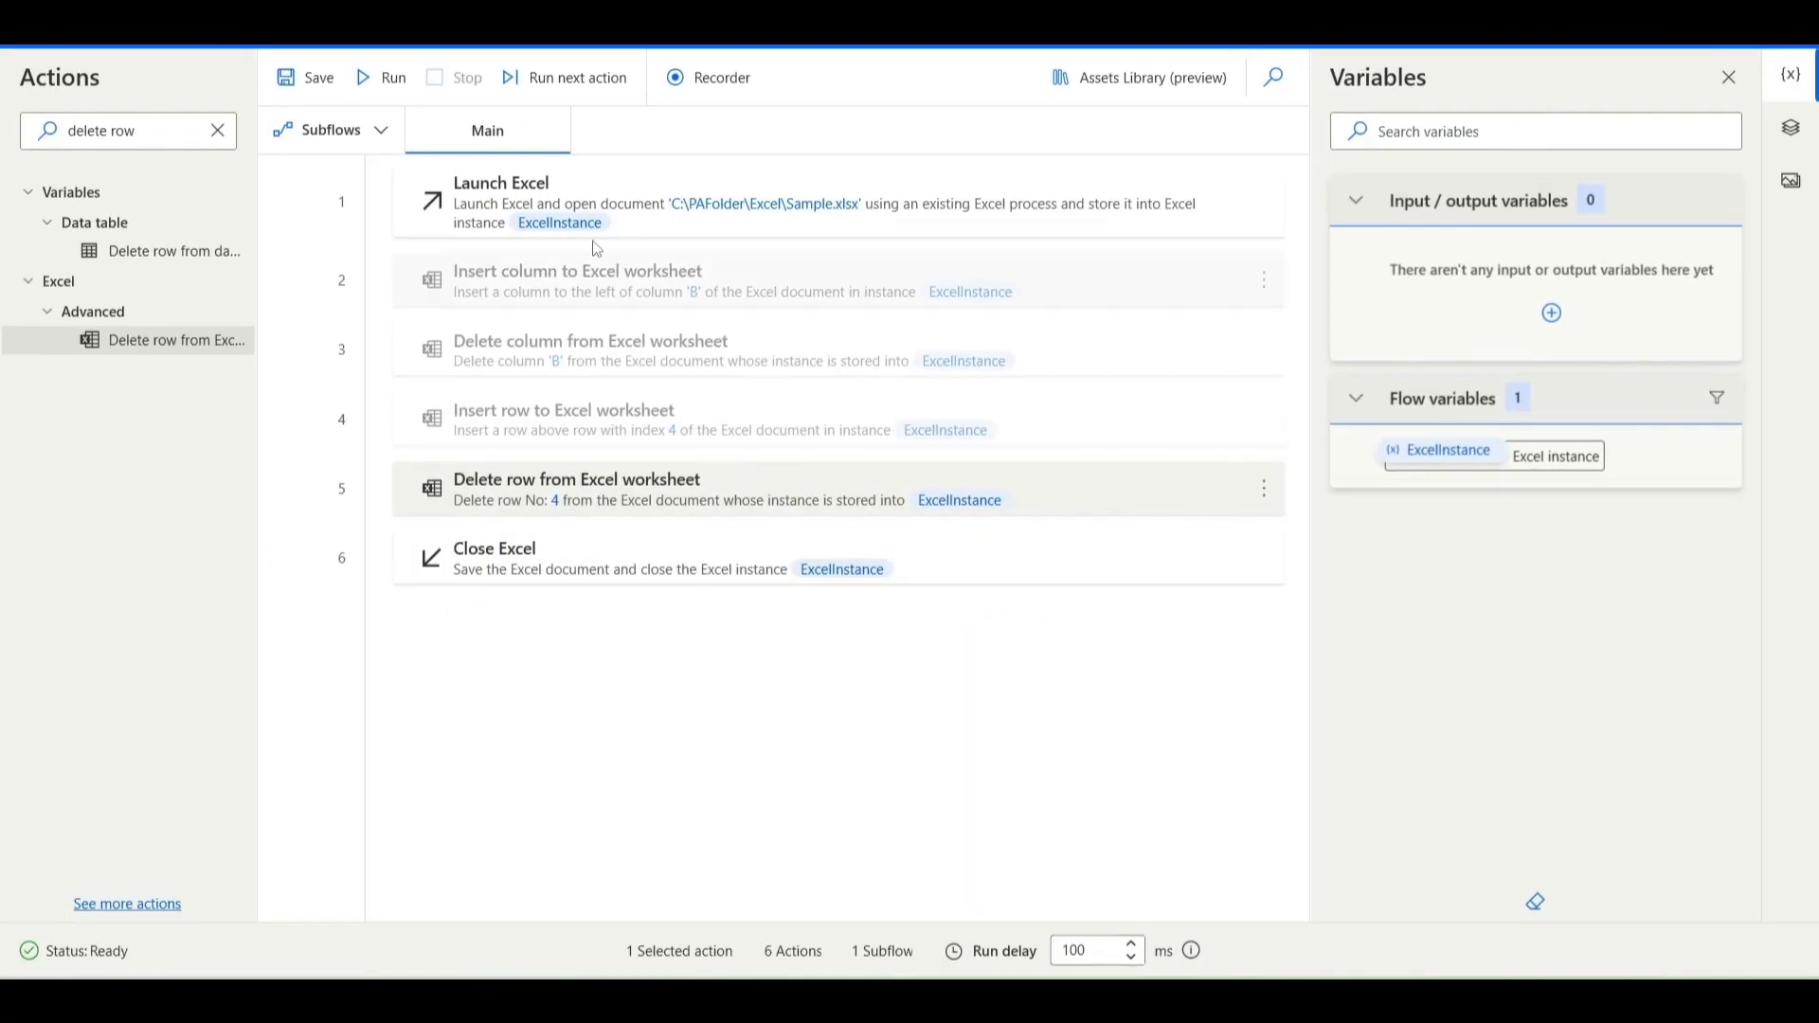
Run the flow and open the Sample workbook from File Explorer to check the row deletion.
left_click(389, 90)
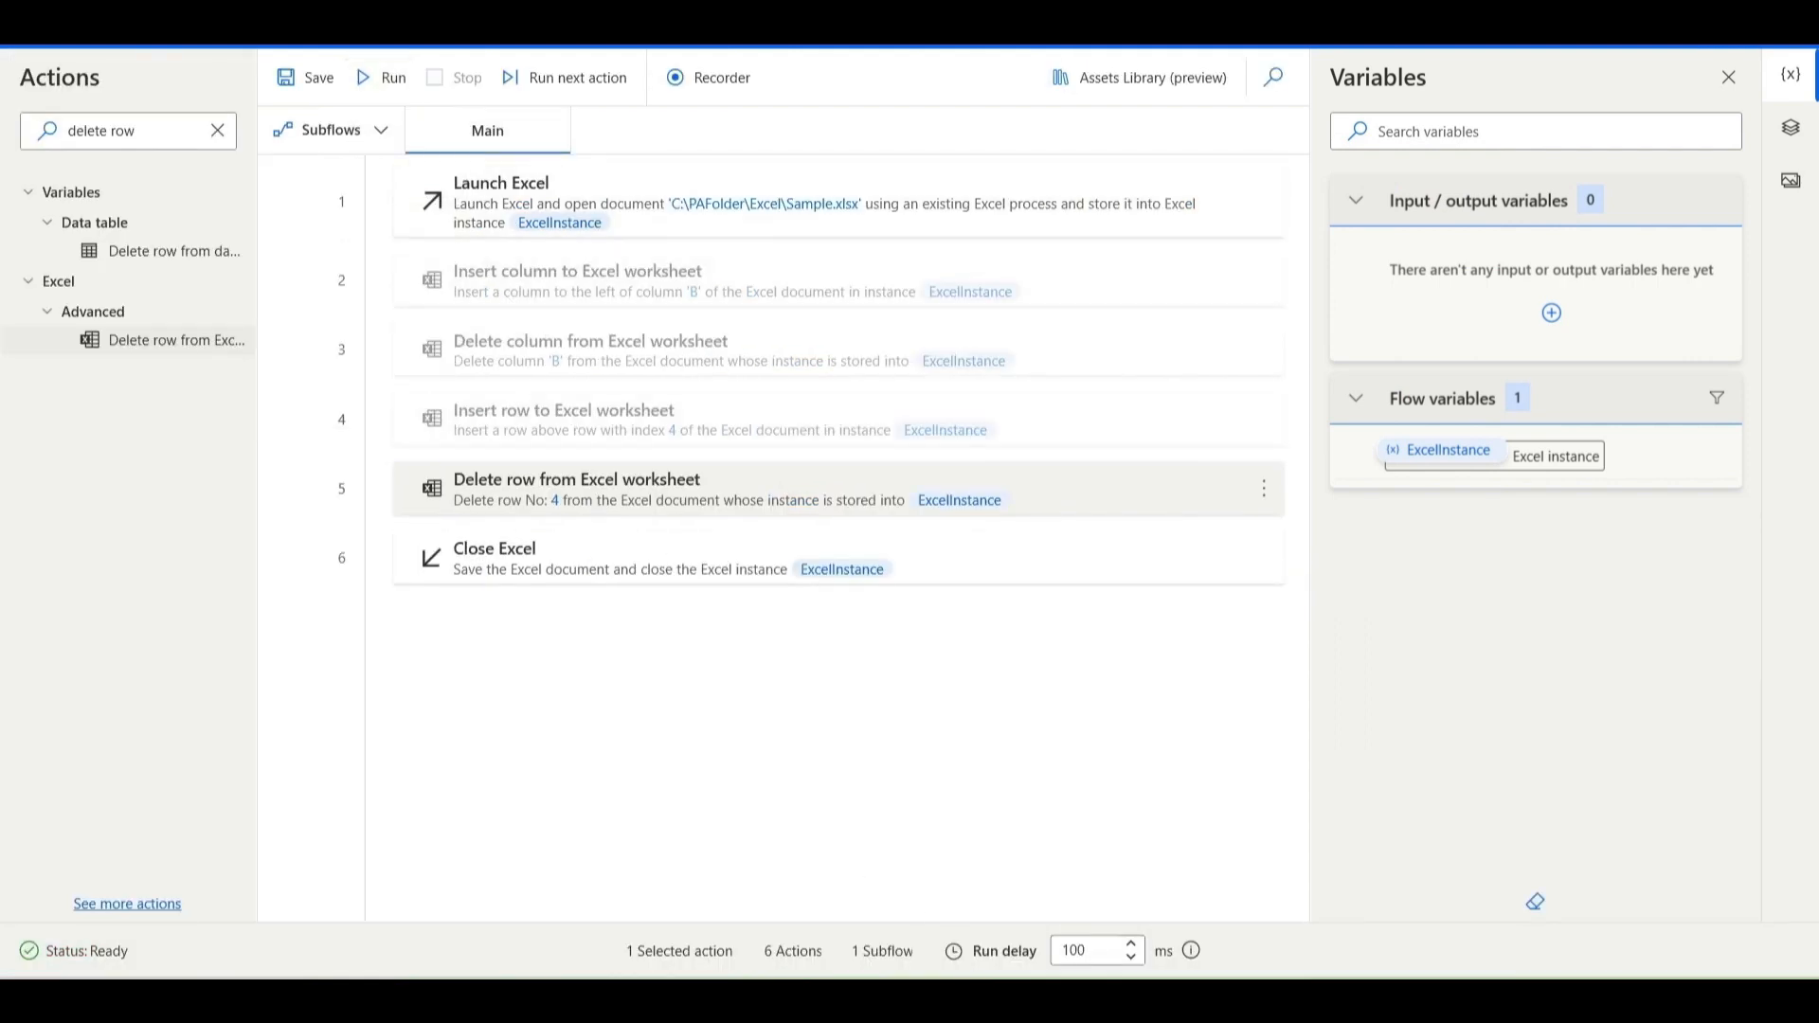
left_click(846, 881)
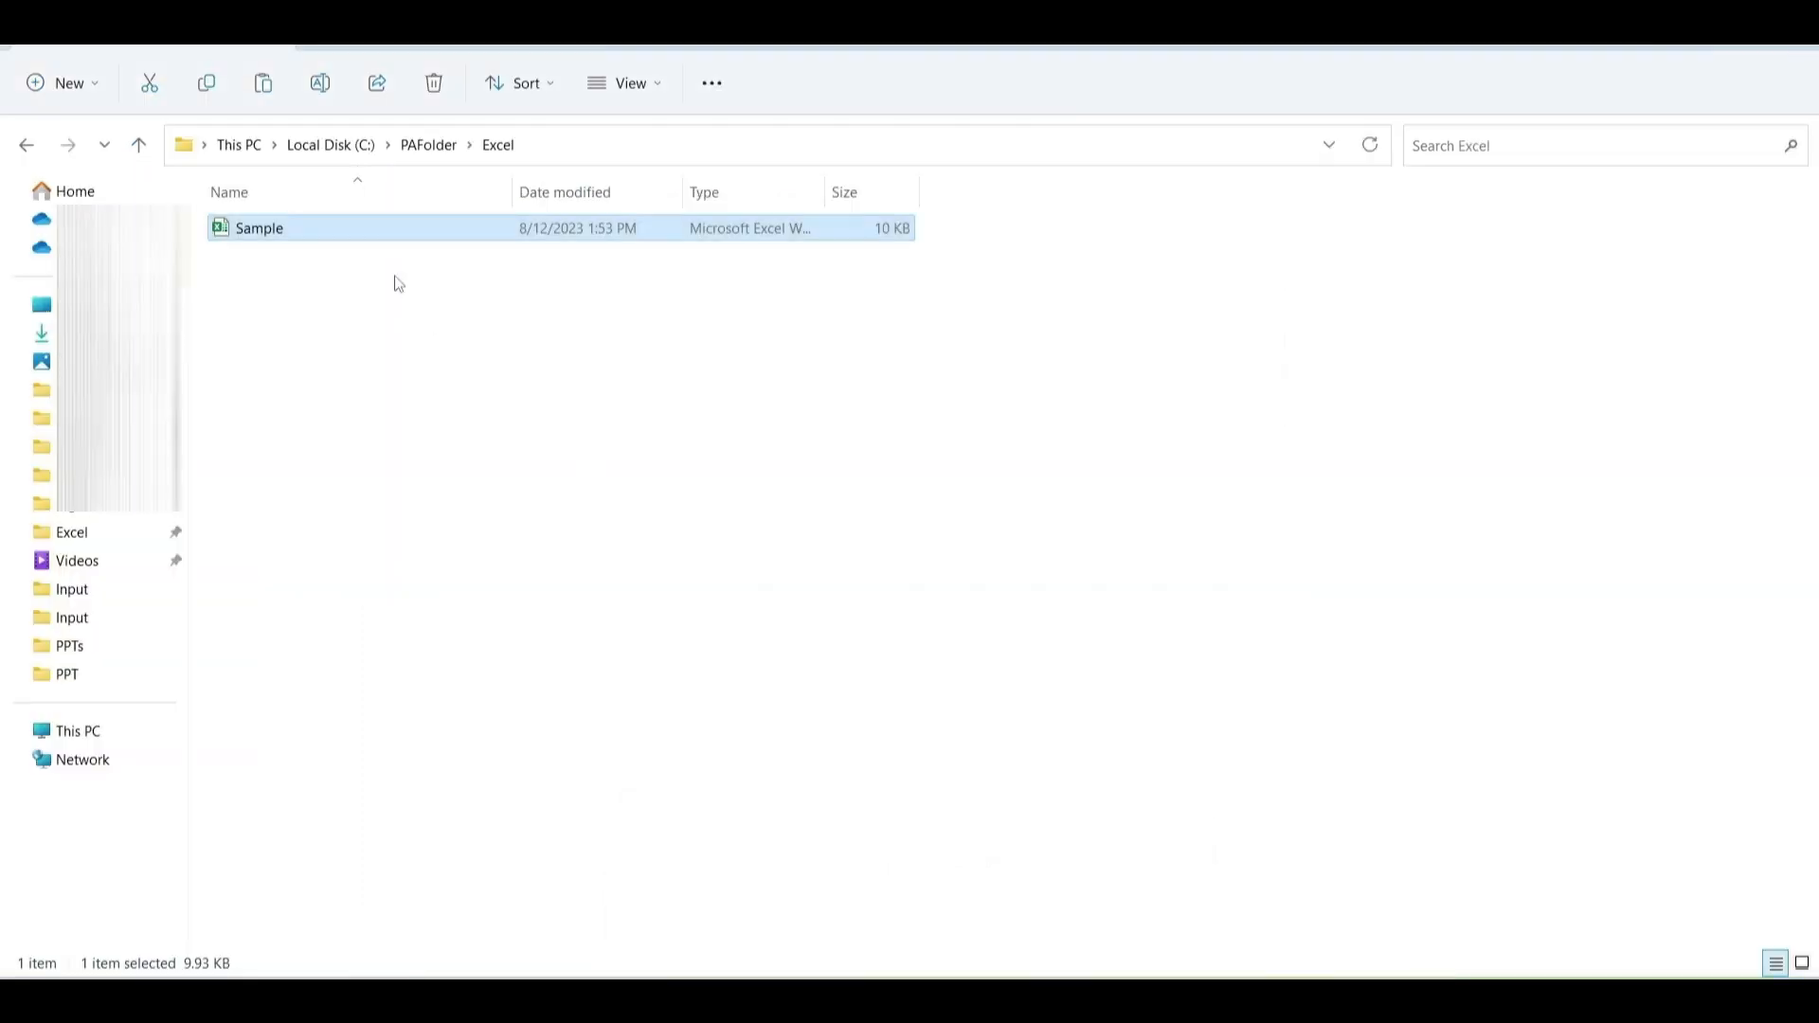
double_click(355, 235)
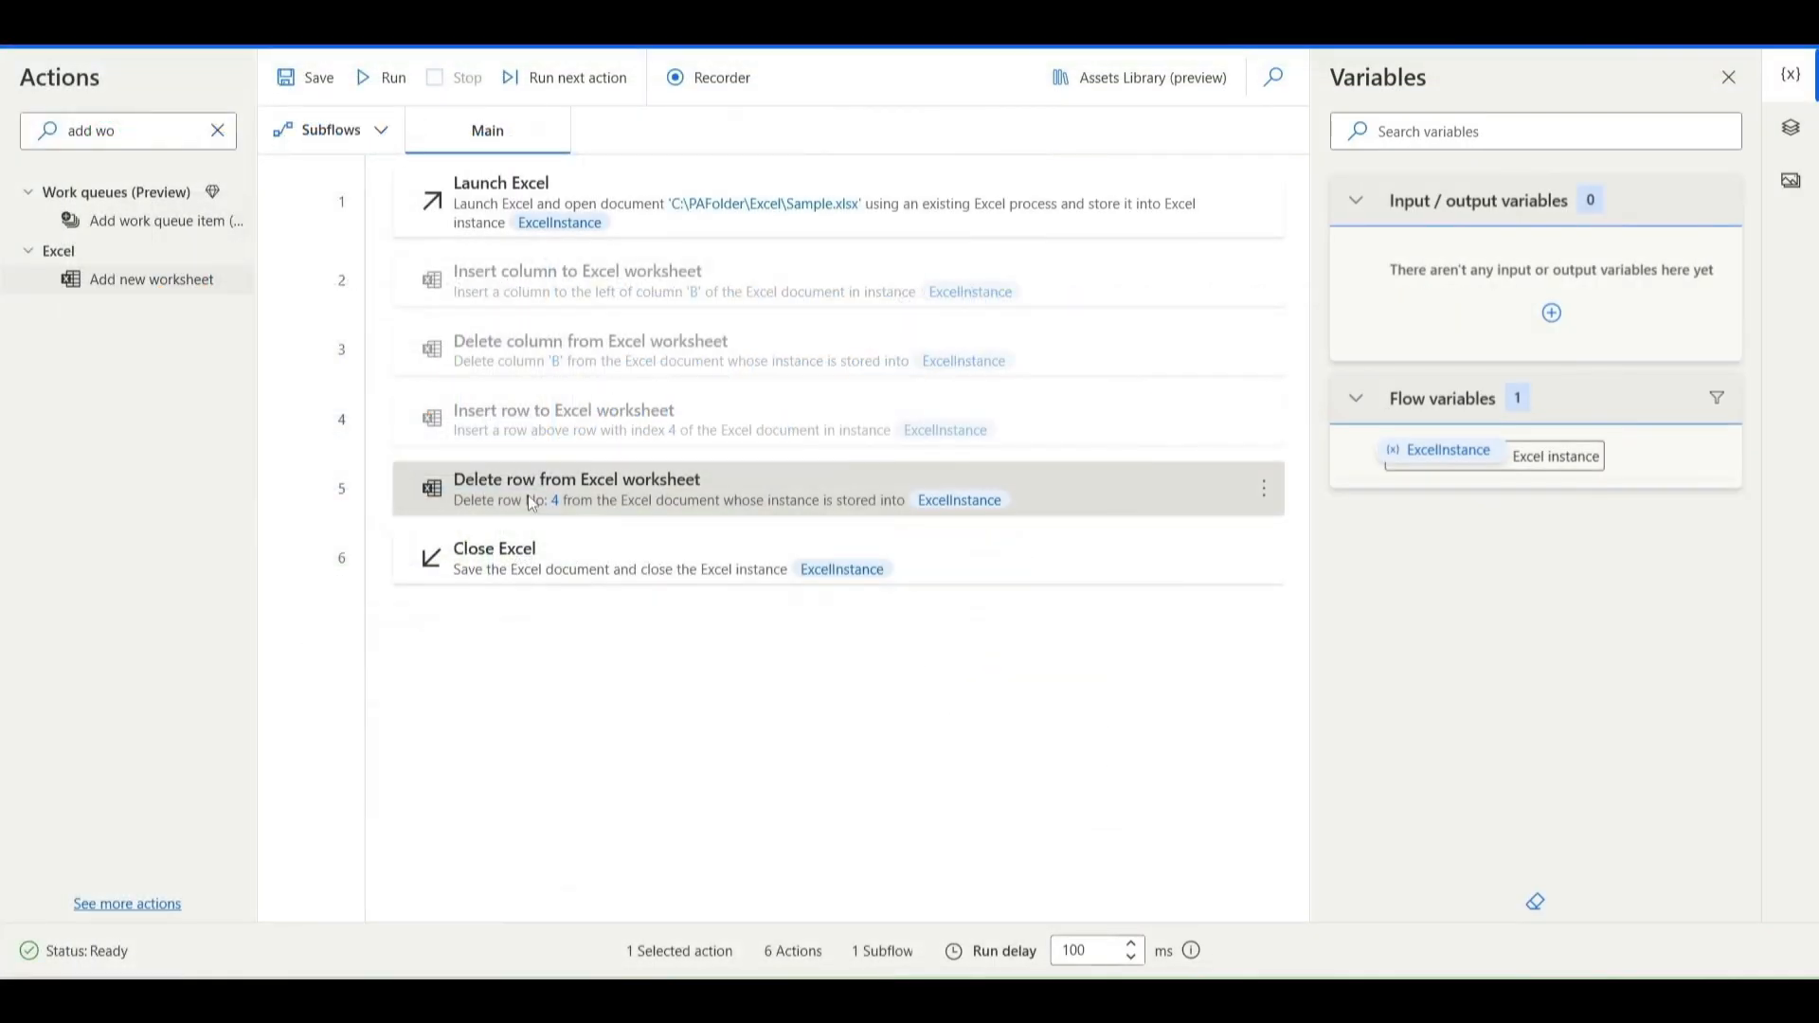
Disable the Delete row from Excel worksheet action and insert an Add new worksheet action before Close Excel.
right_click(531, 503)
left_click(569, 445)
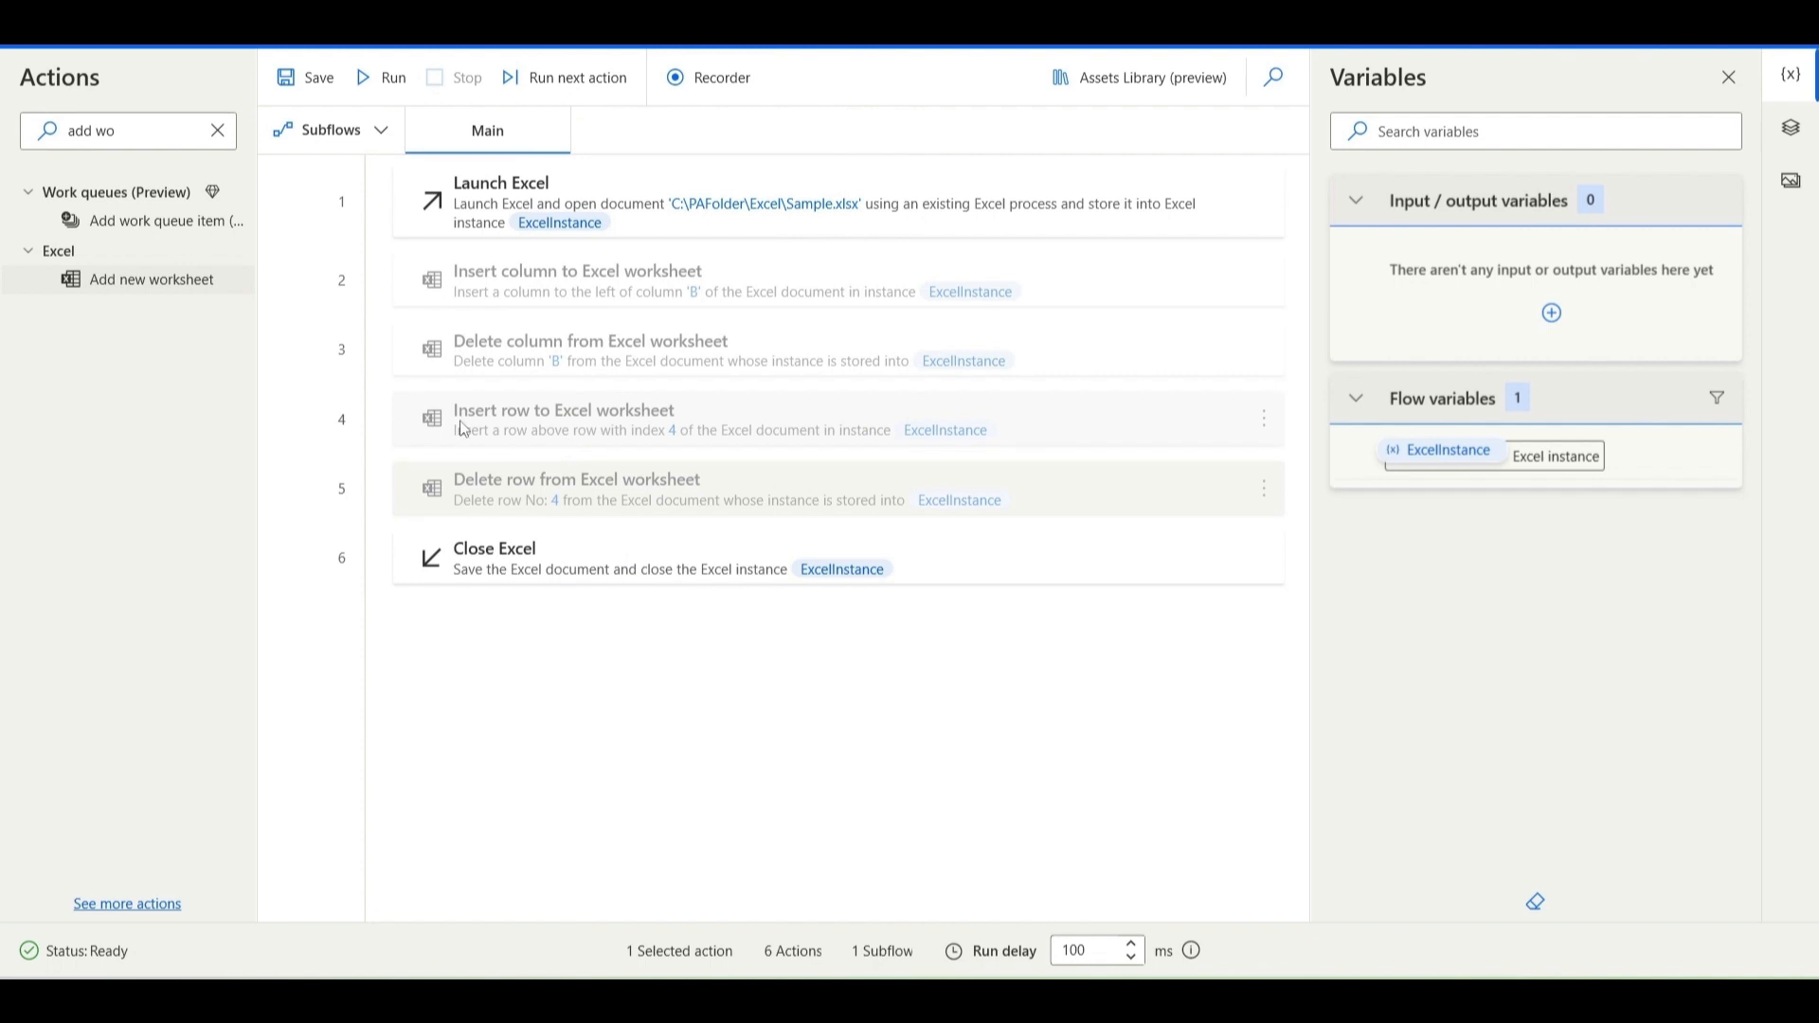
left_click(226, 134)
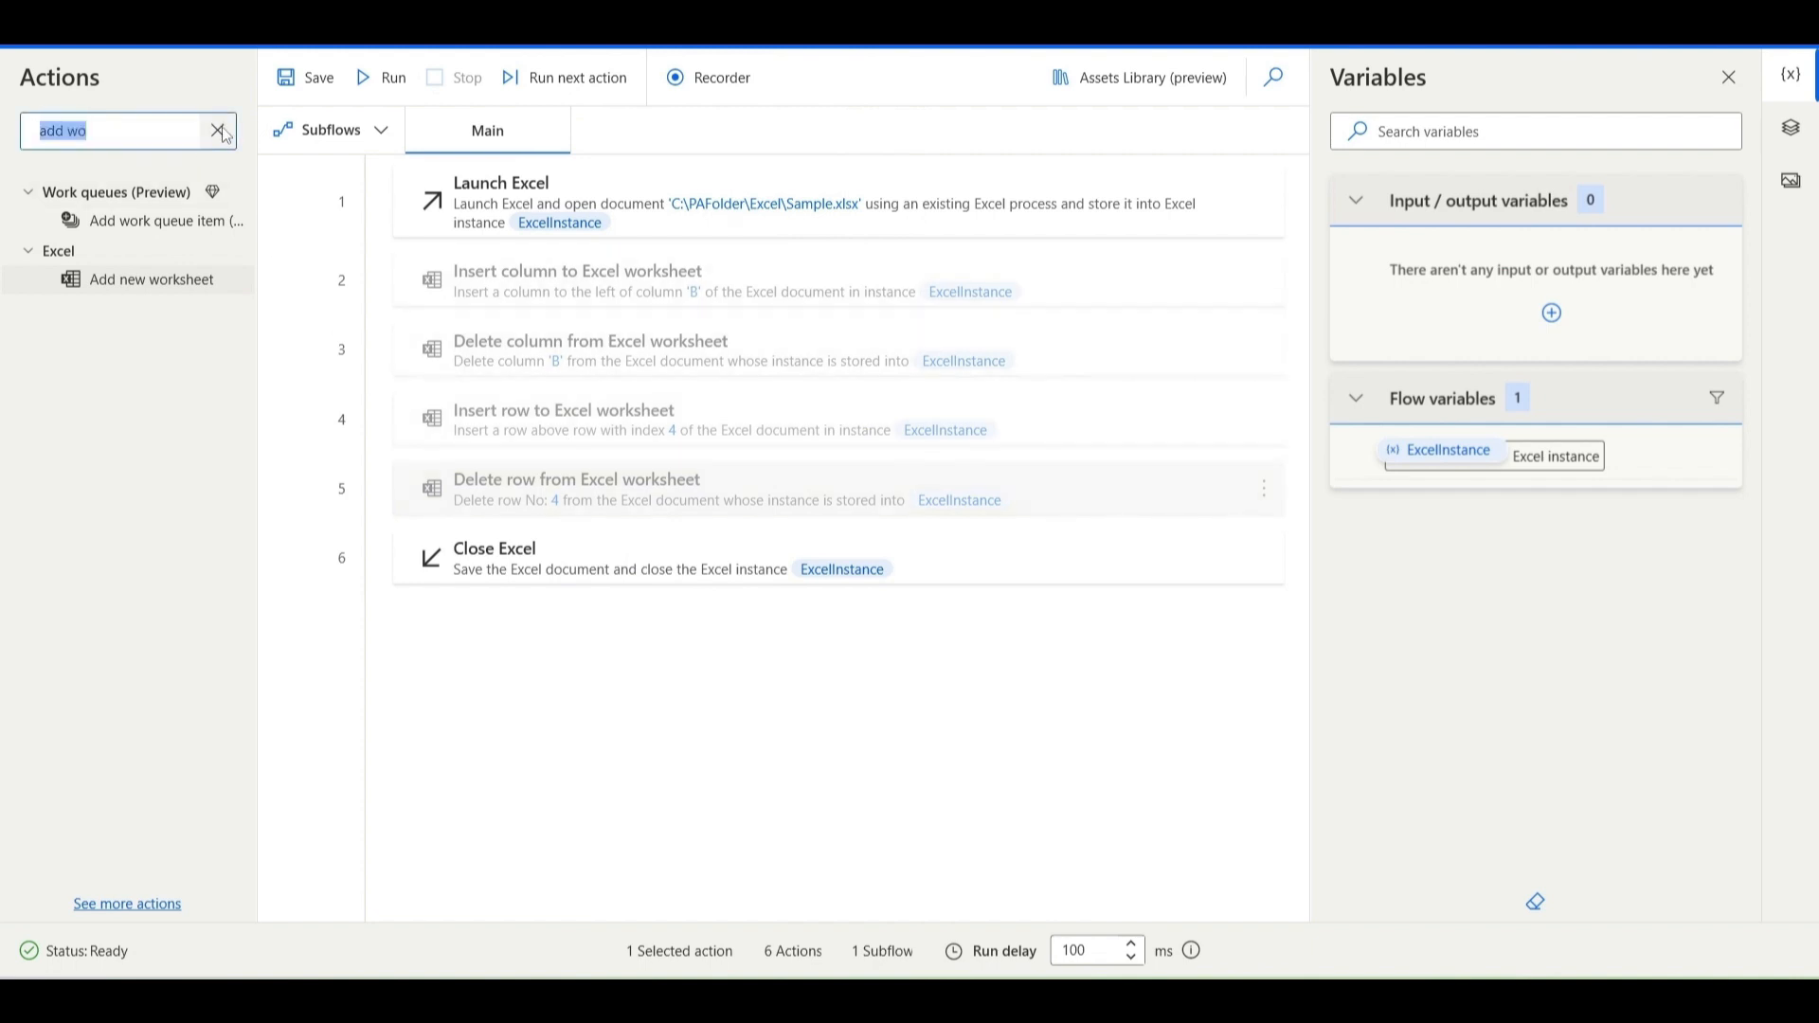
type("add w")
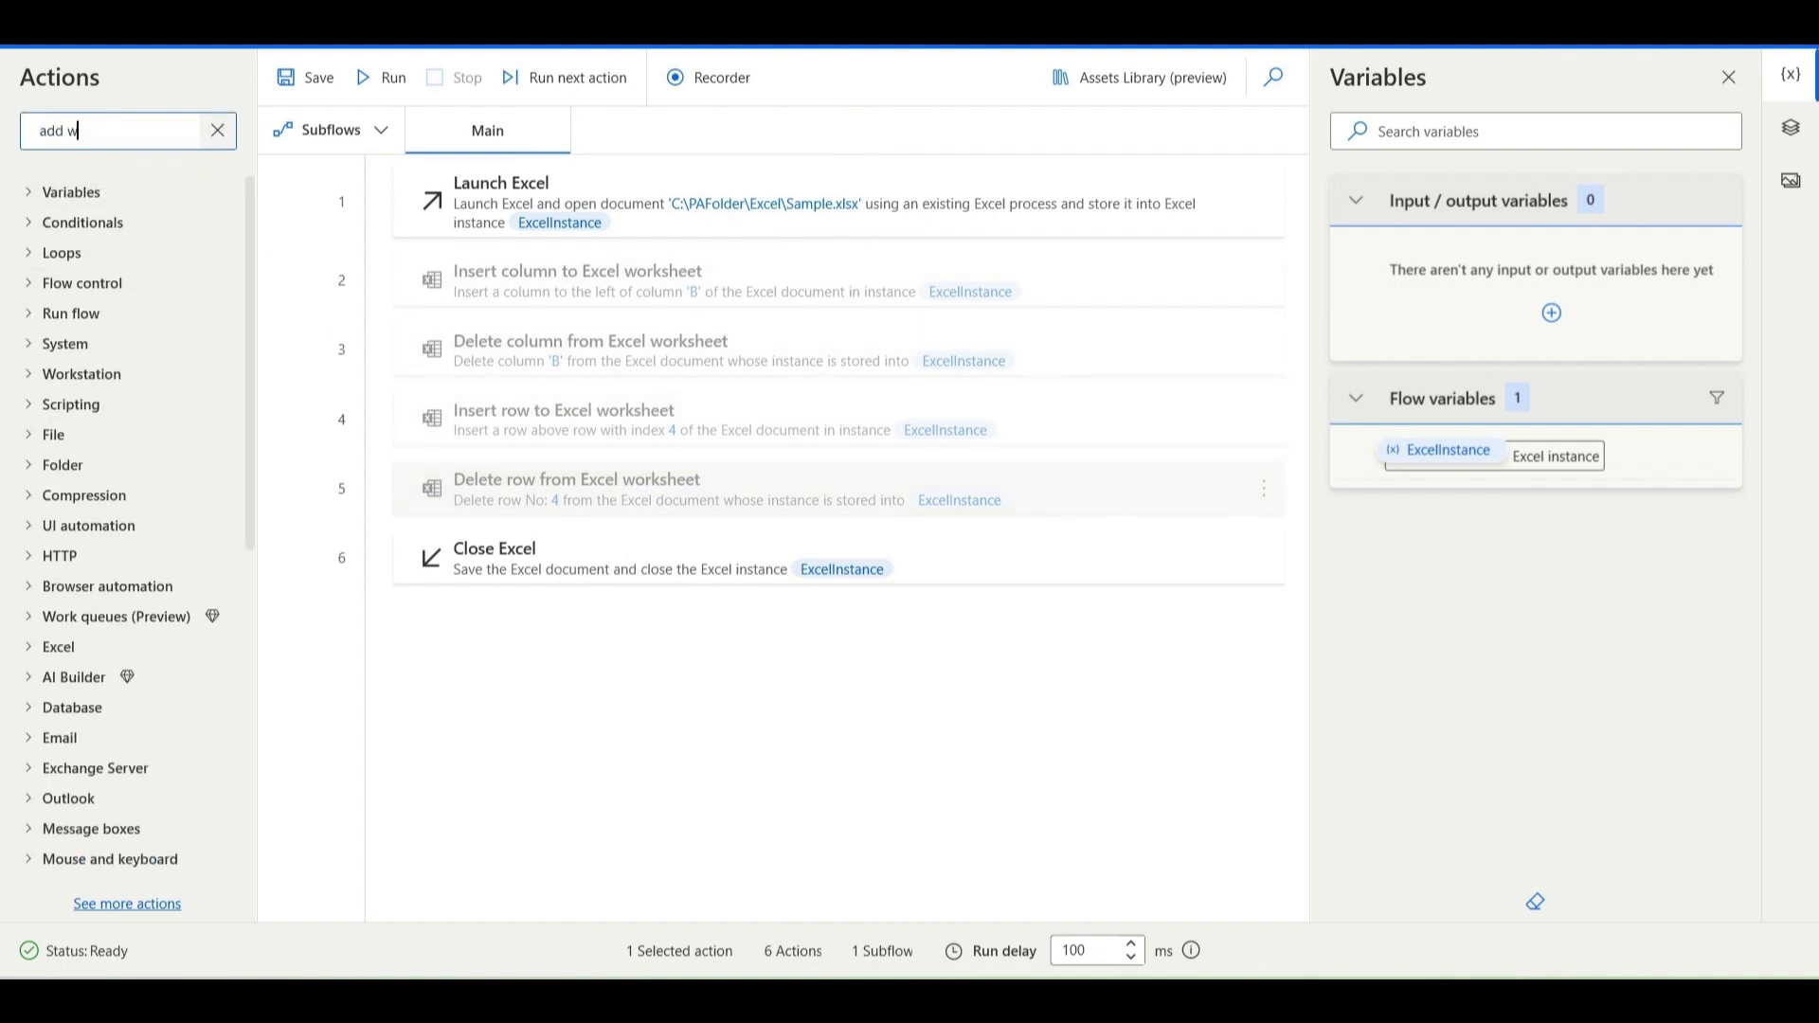
type("or")
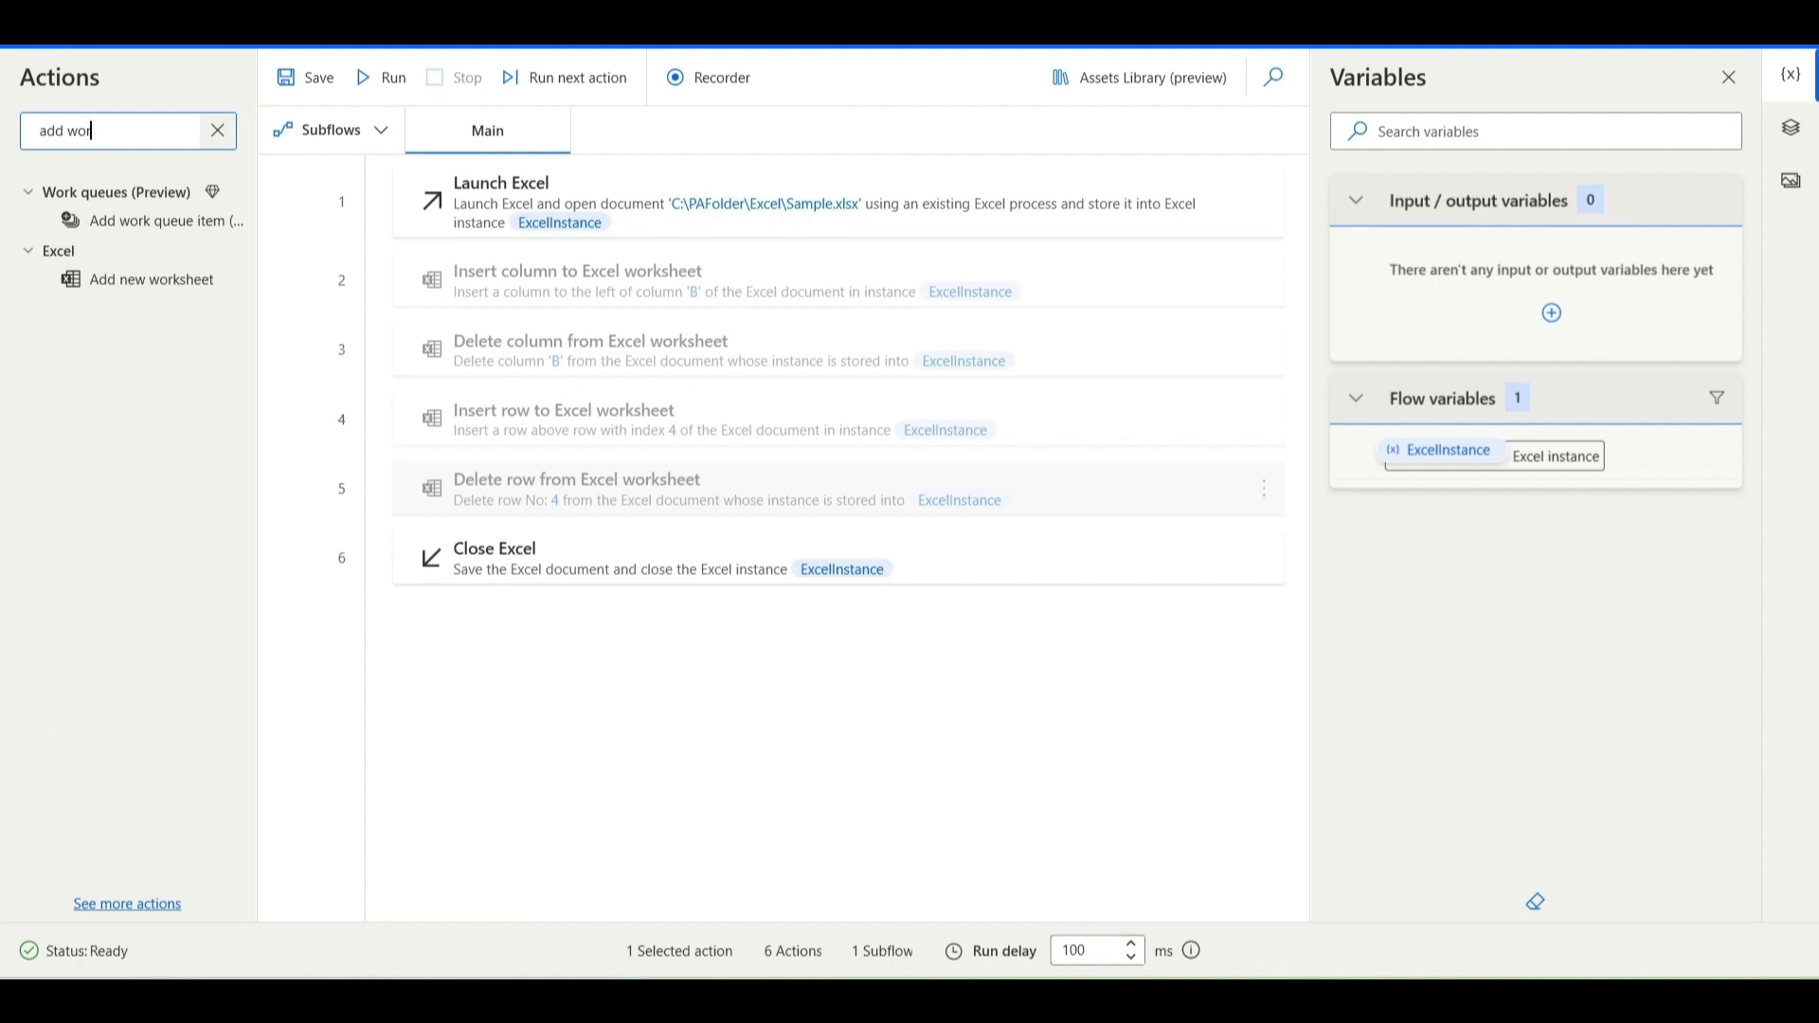
left_click_drag(146, 281, 568, 535)
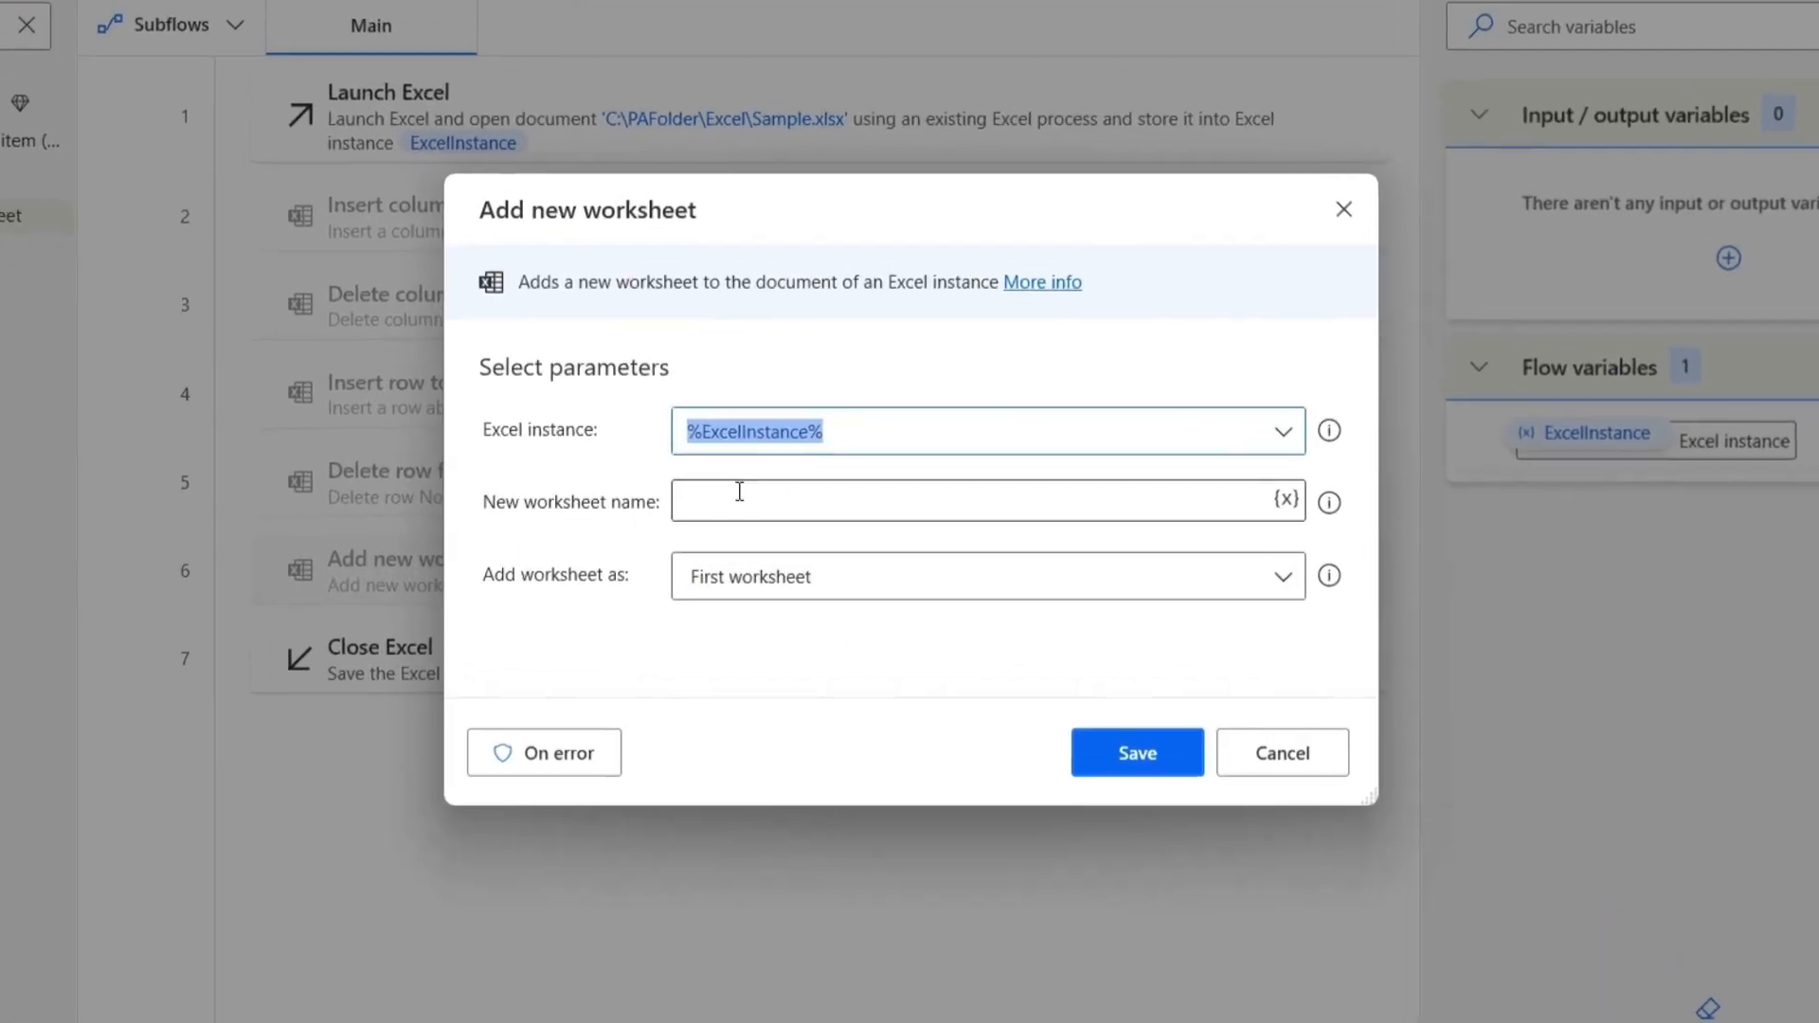
Name the new worksheet NewSheet, set it to be added as the last worksheet, and save the action.
left_click(717, 497)
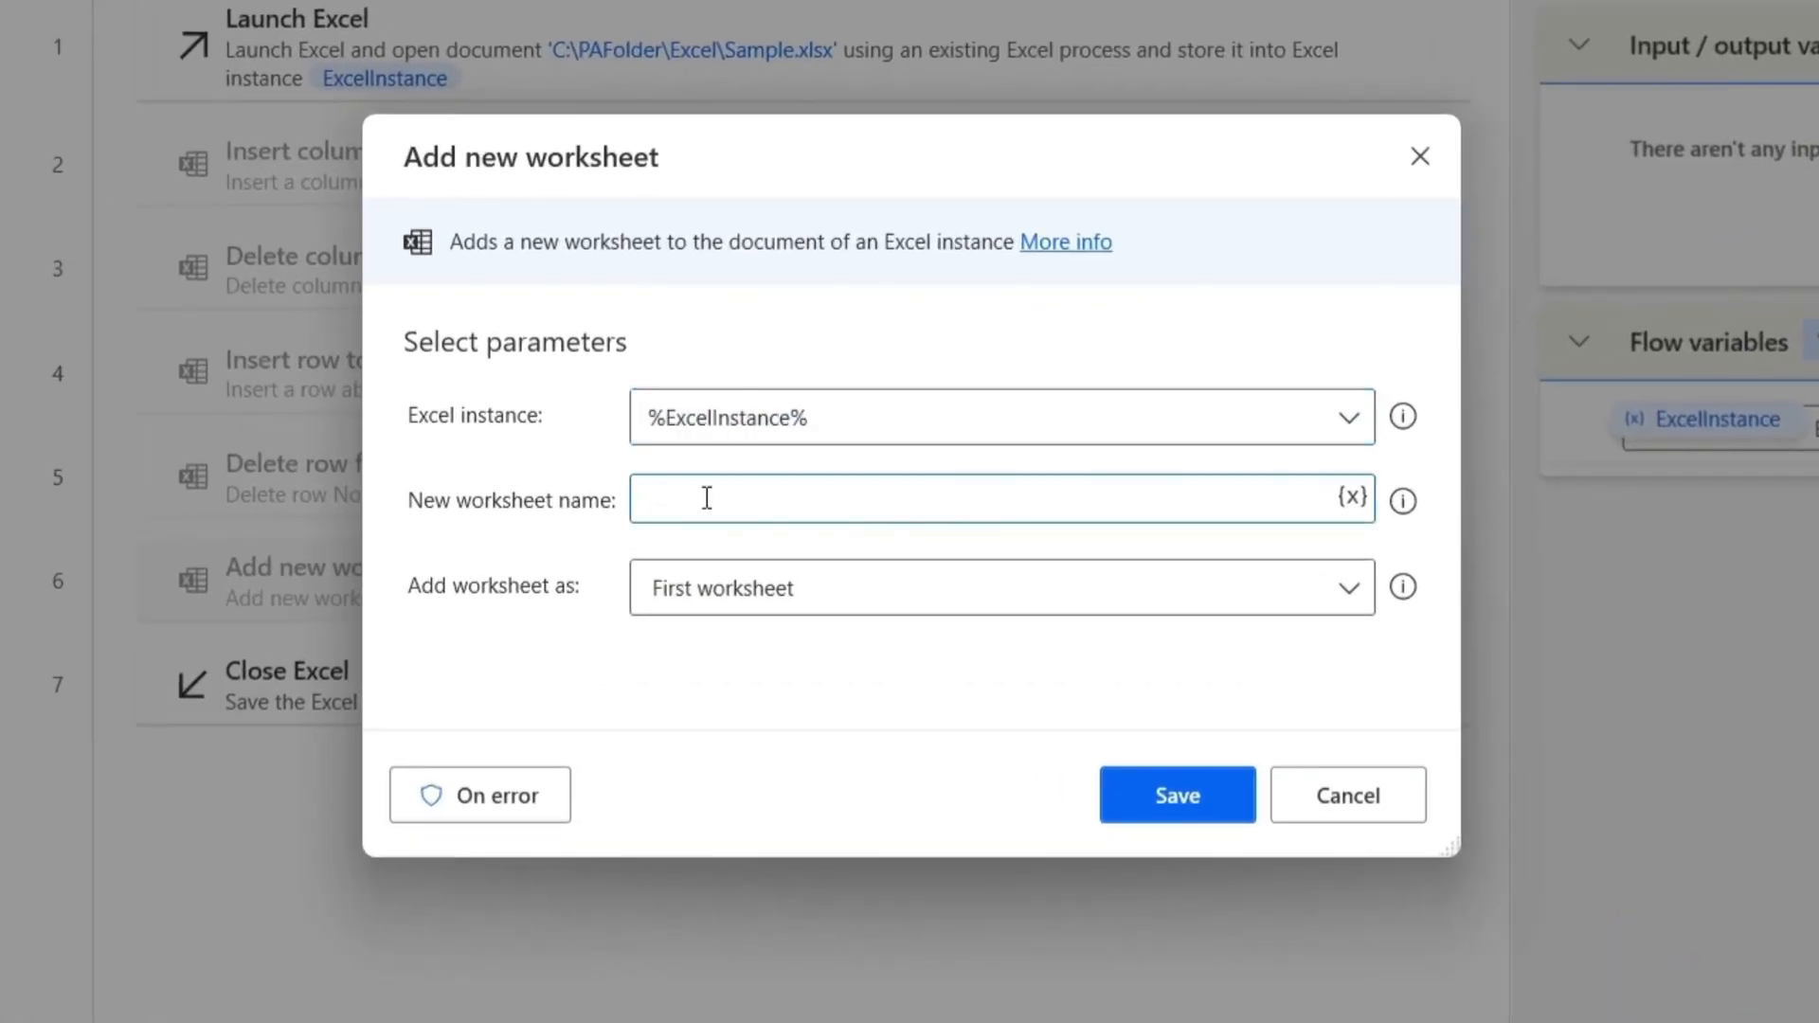
type("wSheet")
left_click(824, 602)
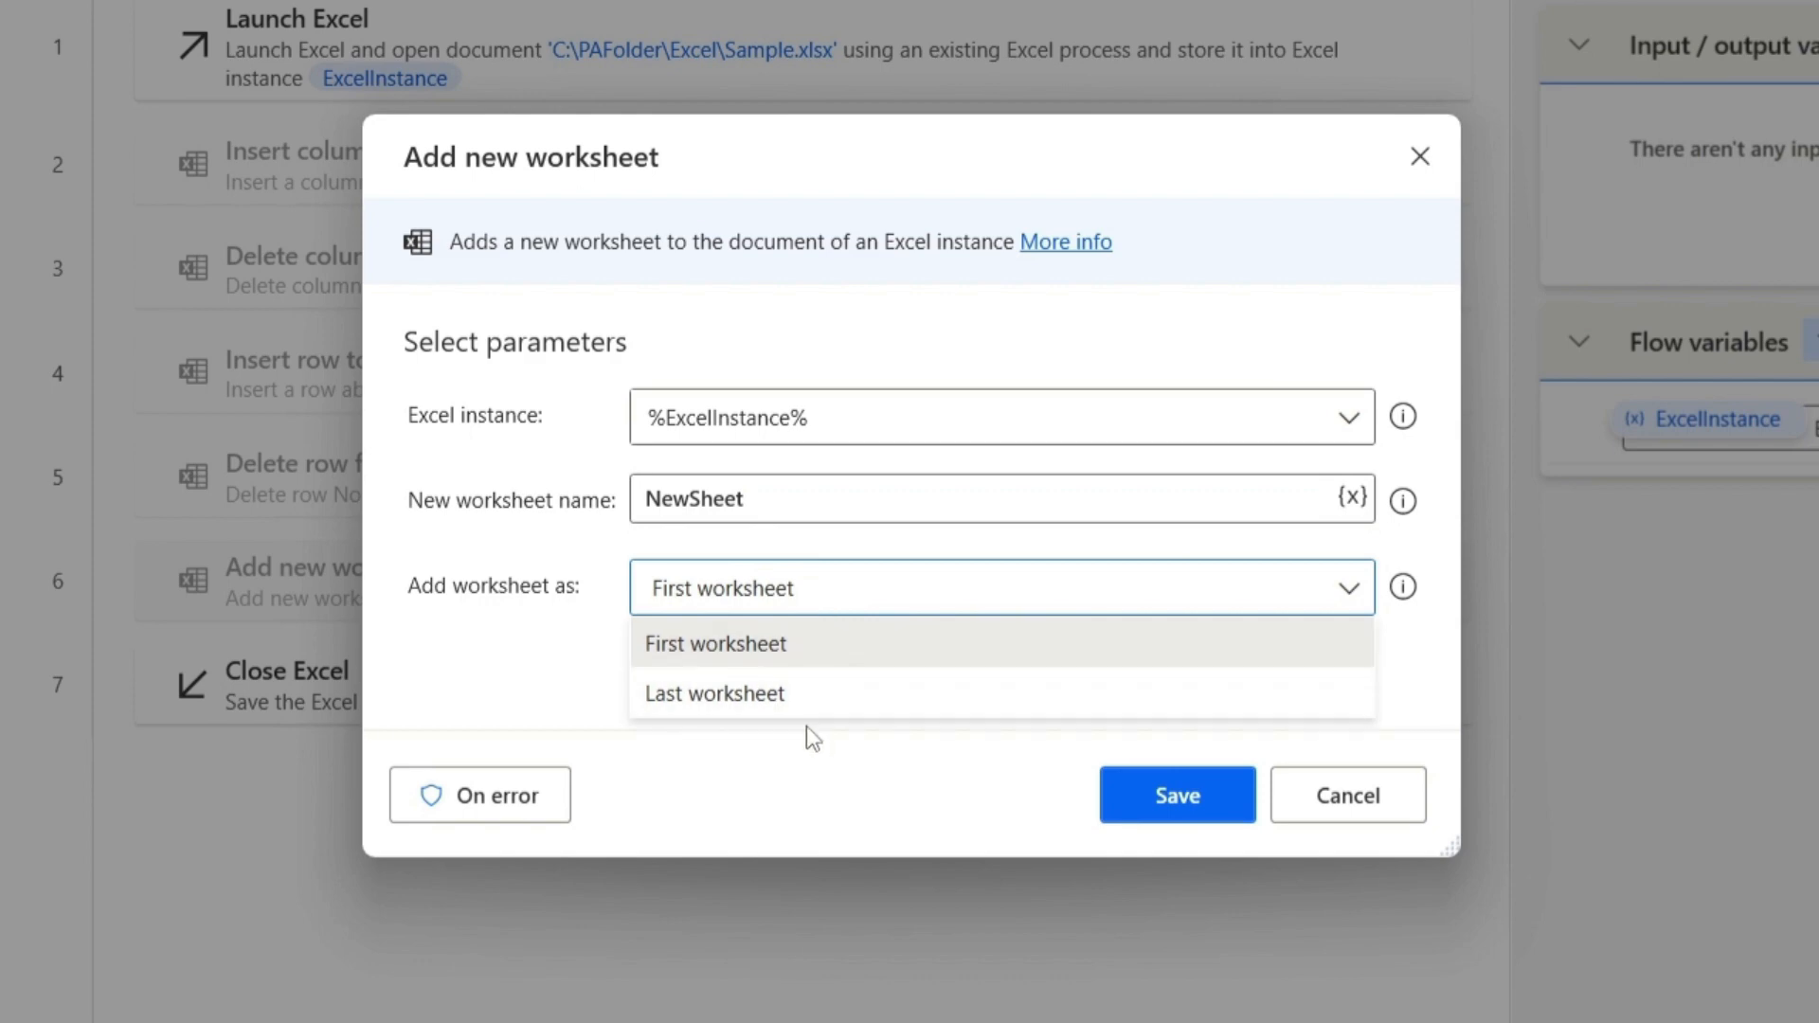
left_click(801, 691)
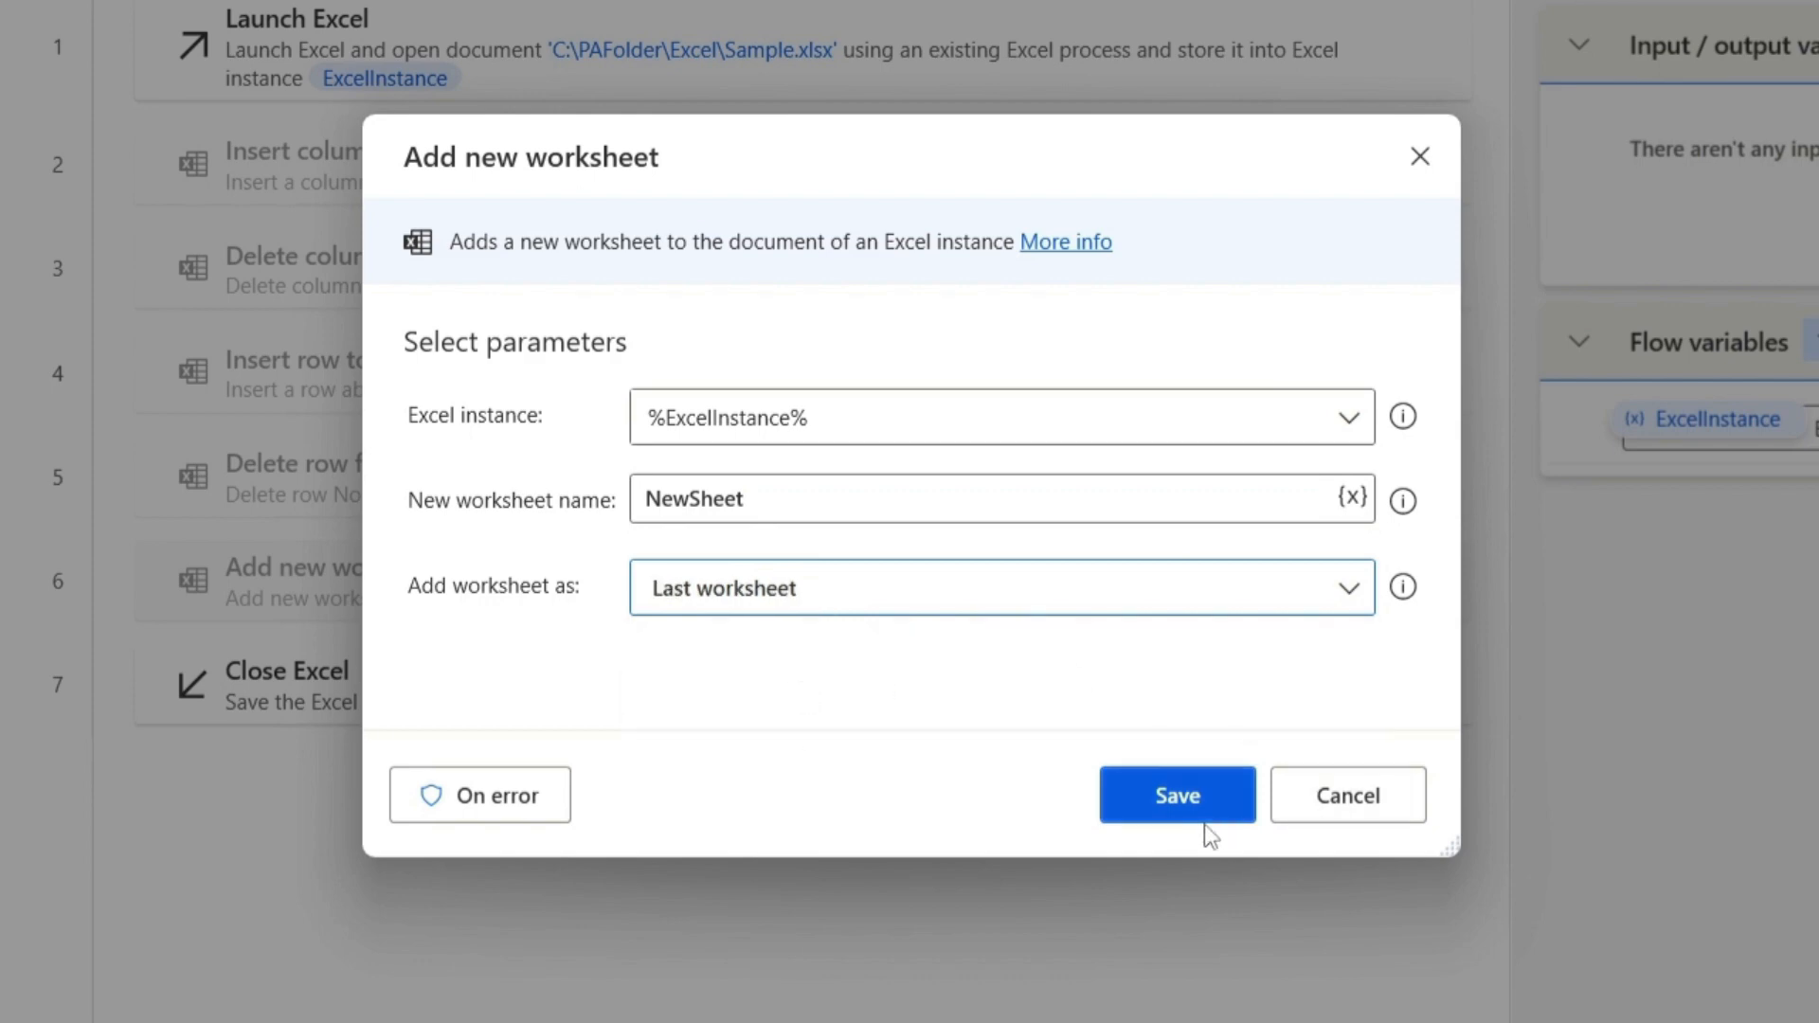
left_click(1174, 812)
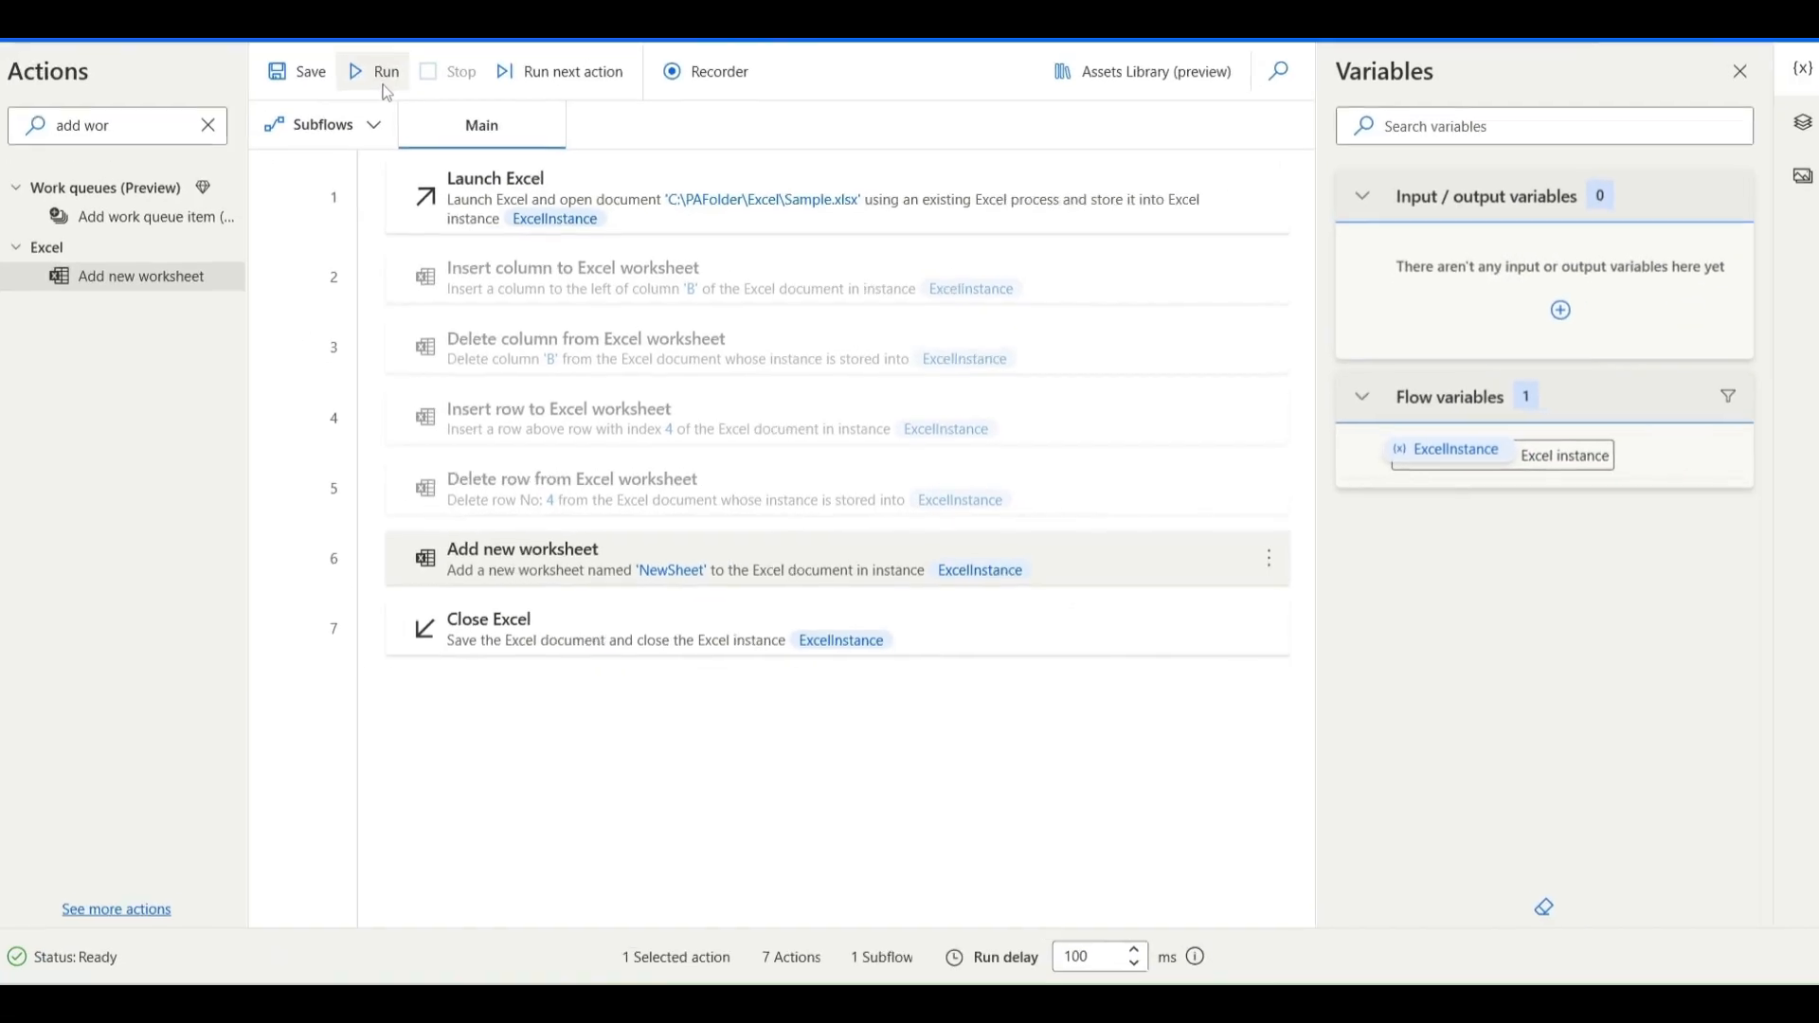
Run the flow and open the Sample workbook from File Explorer to check the added worksheet.
left_click(391, 82)
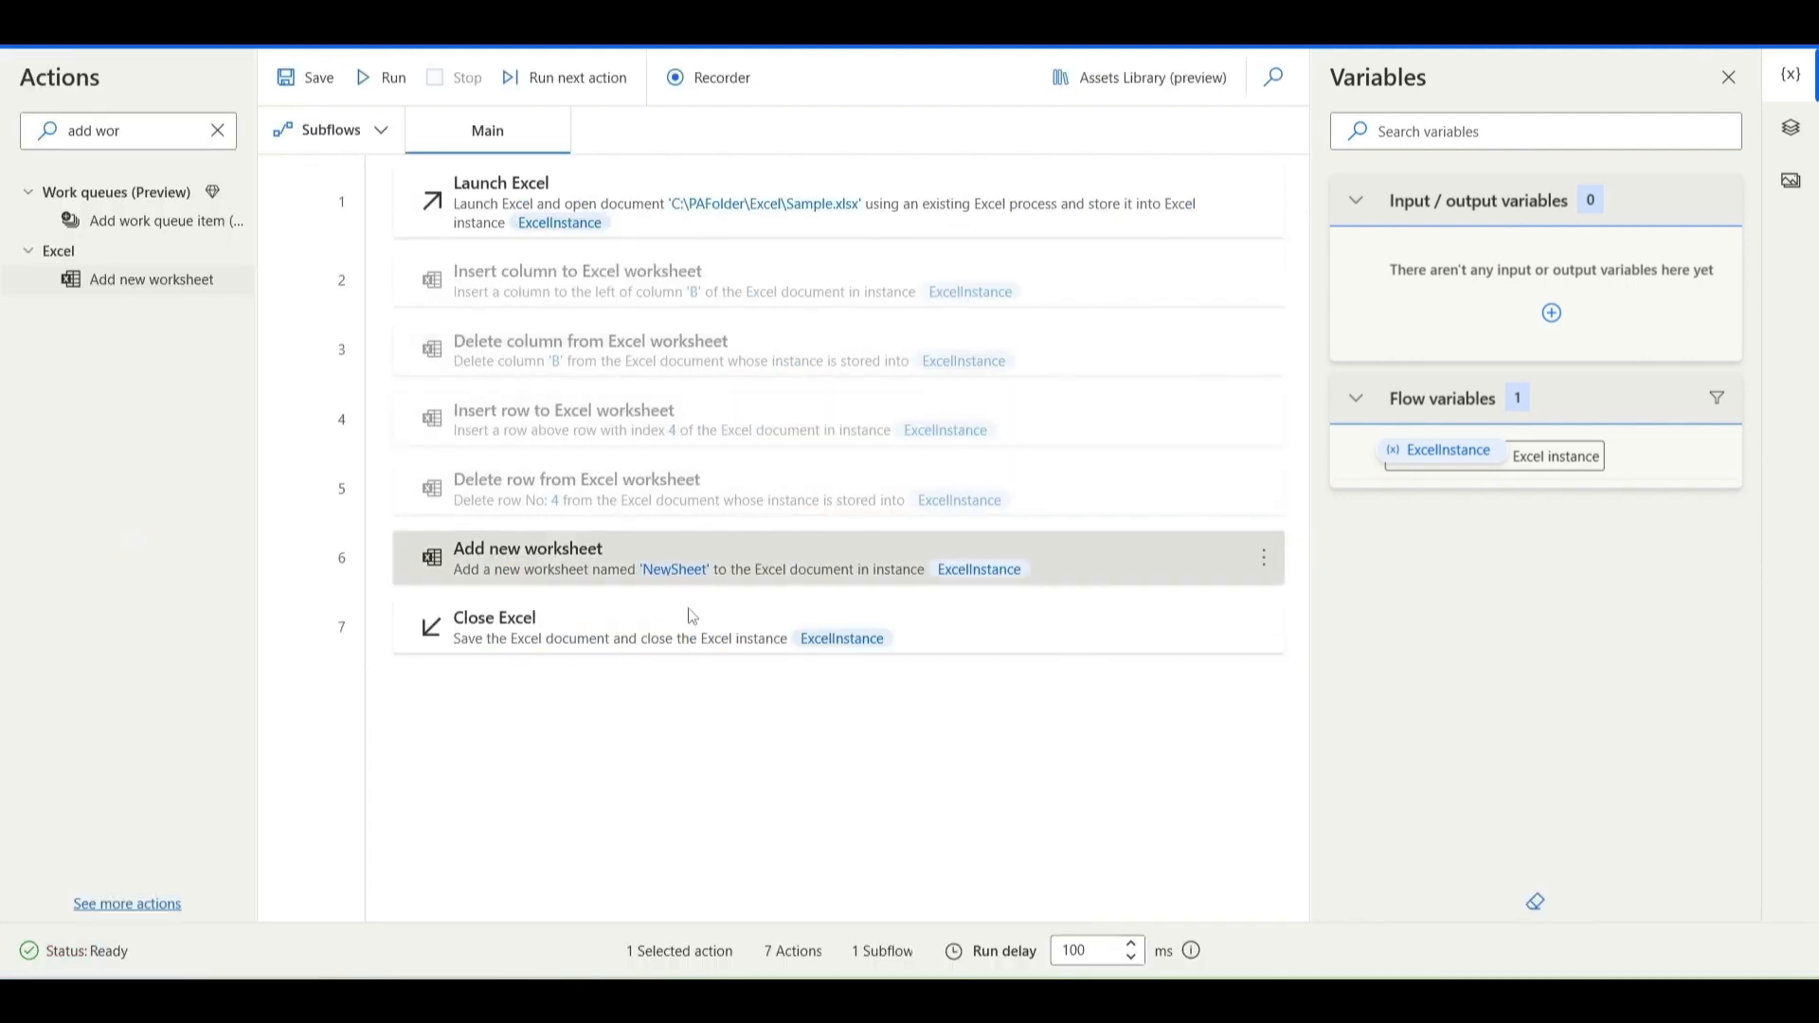
left_click(810, 871)
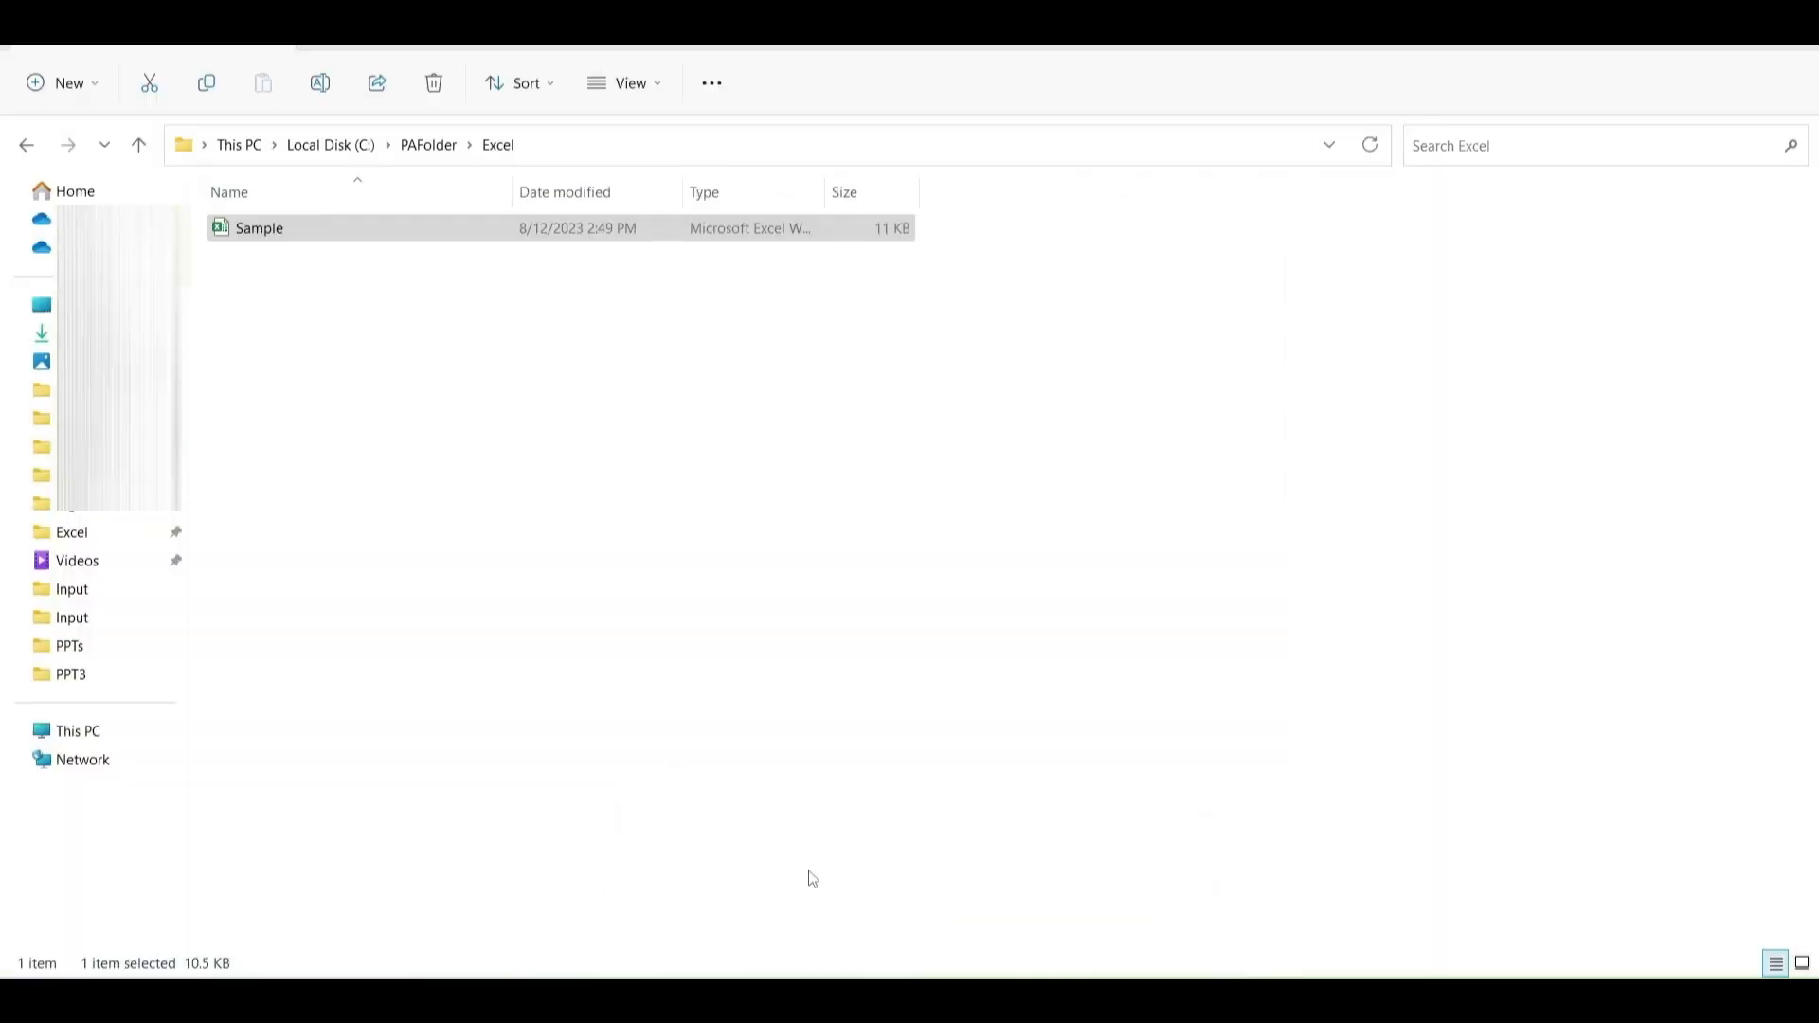
double_click(429, 238)
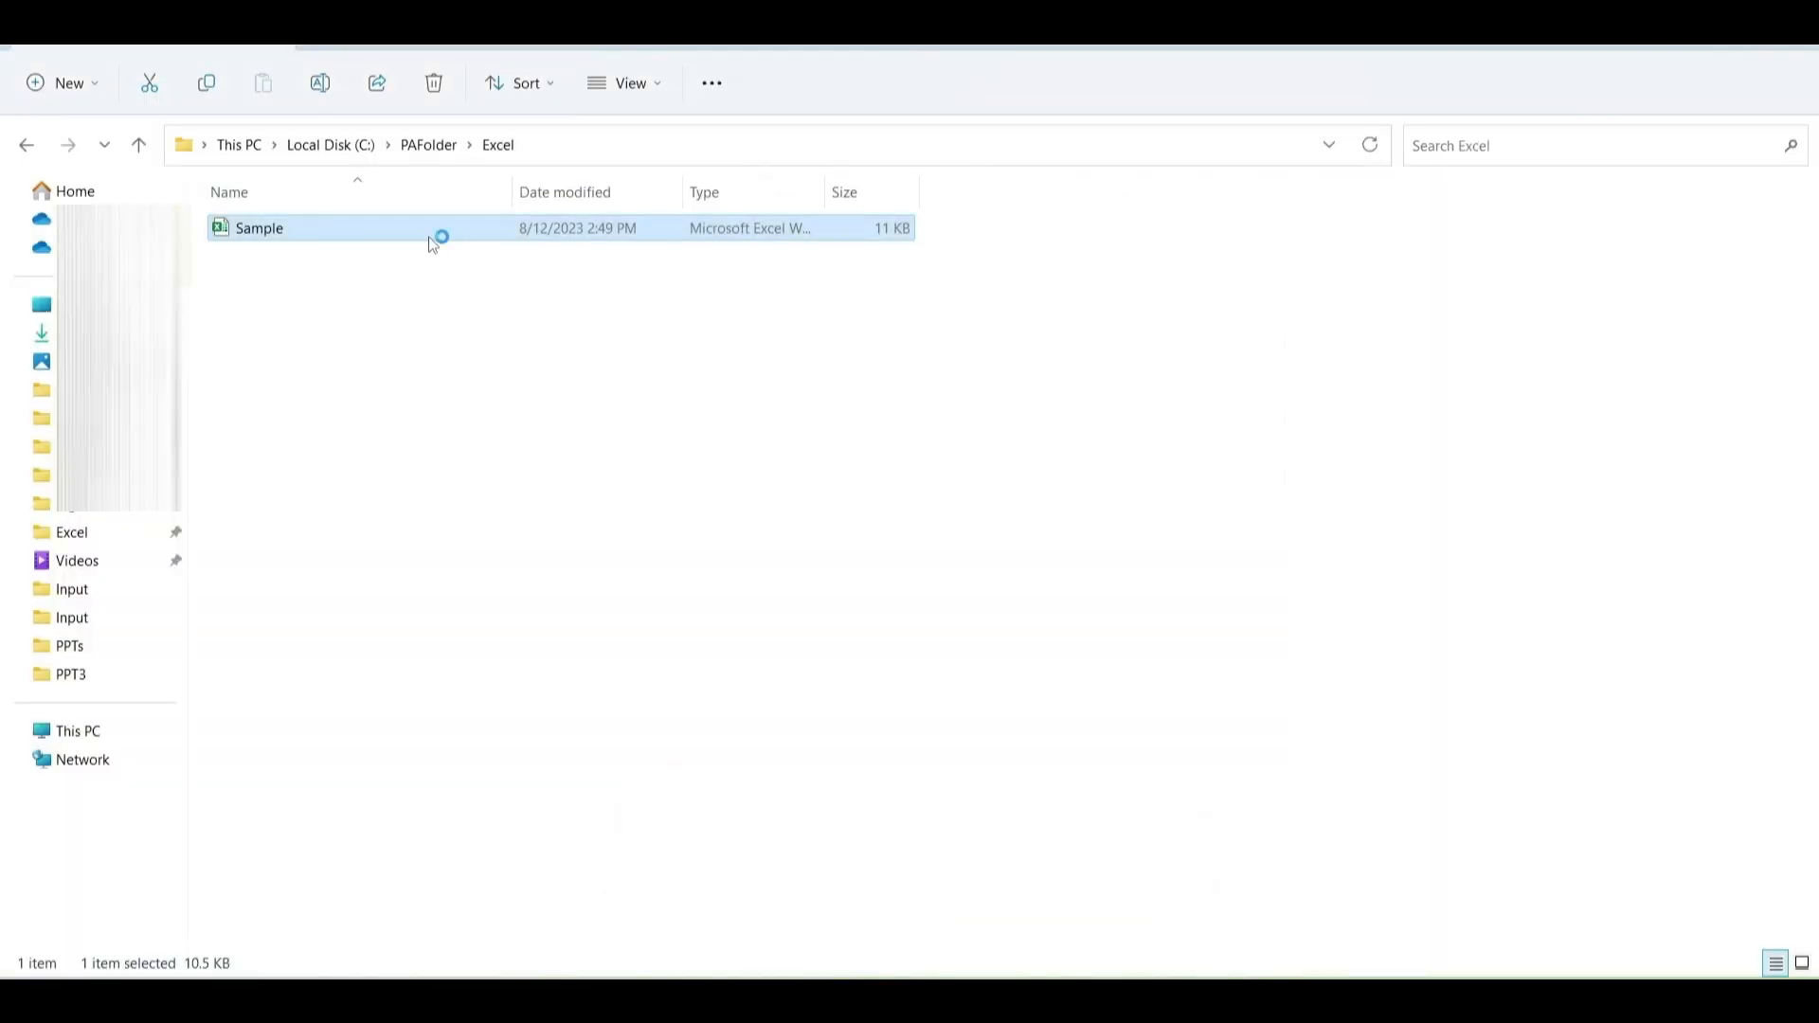
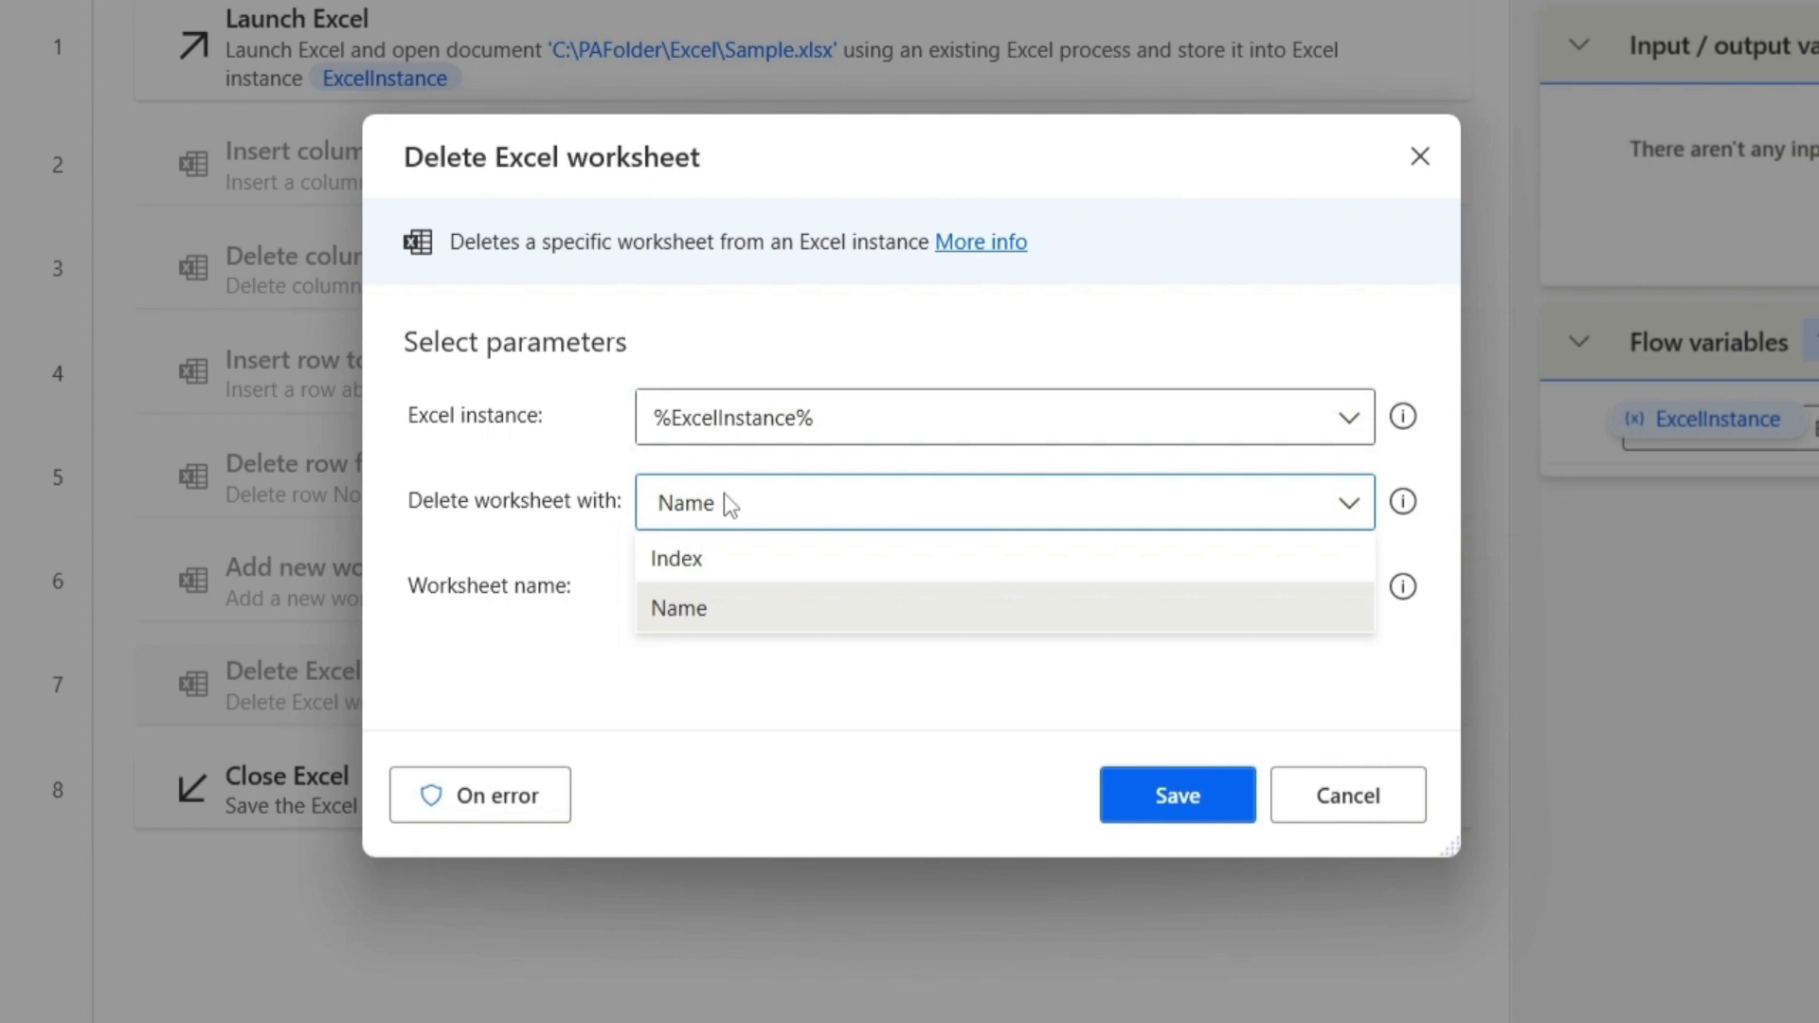
Set the Delete Excel worksheet action to delete the worksheet by Name, enter NewSheet, and save it.
left_click(724, 502)
left_click(718, 572)
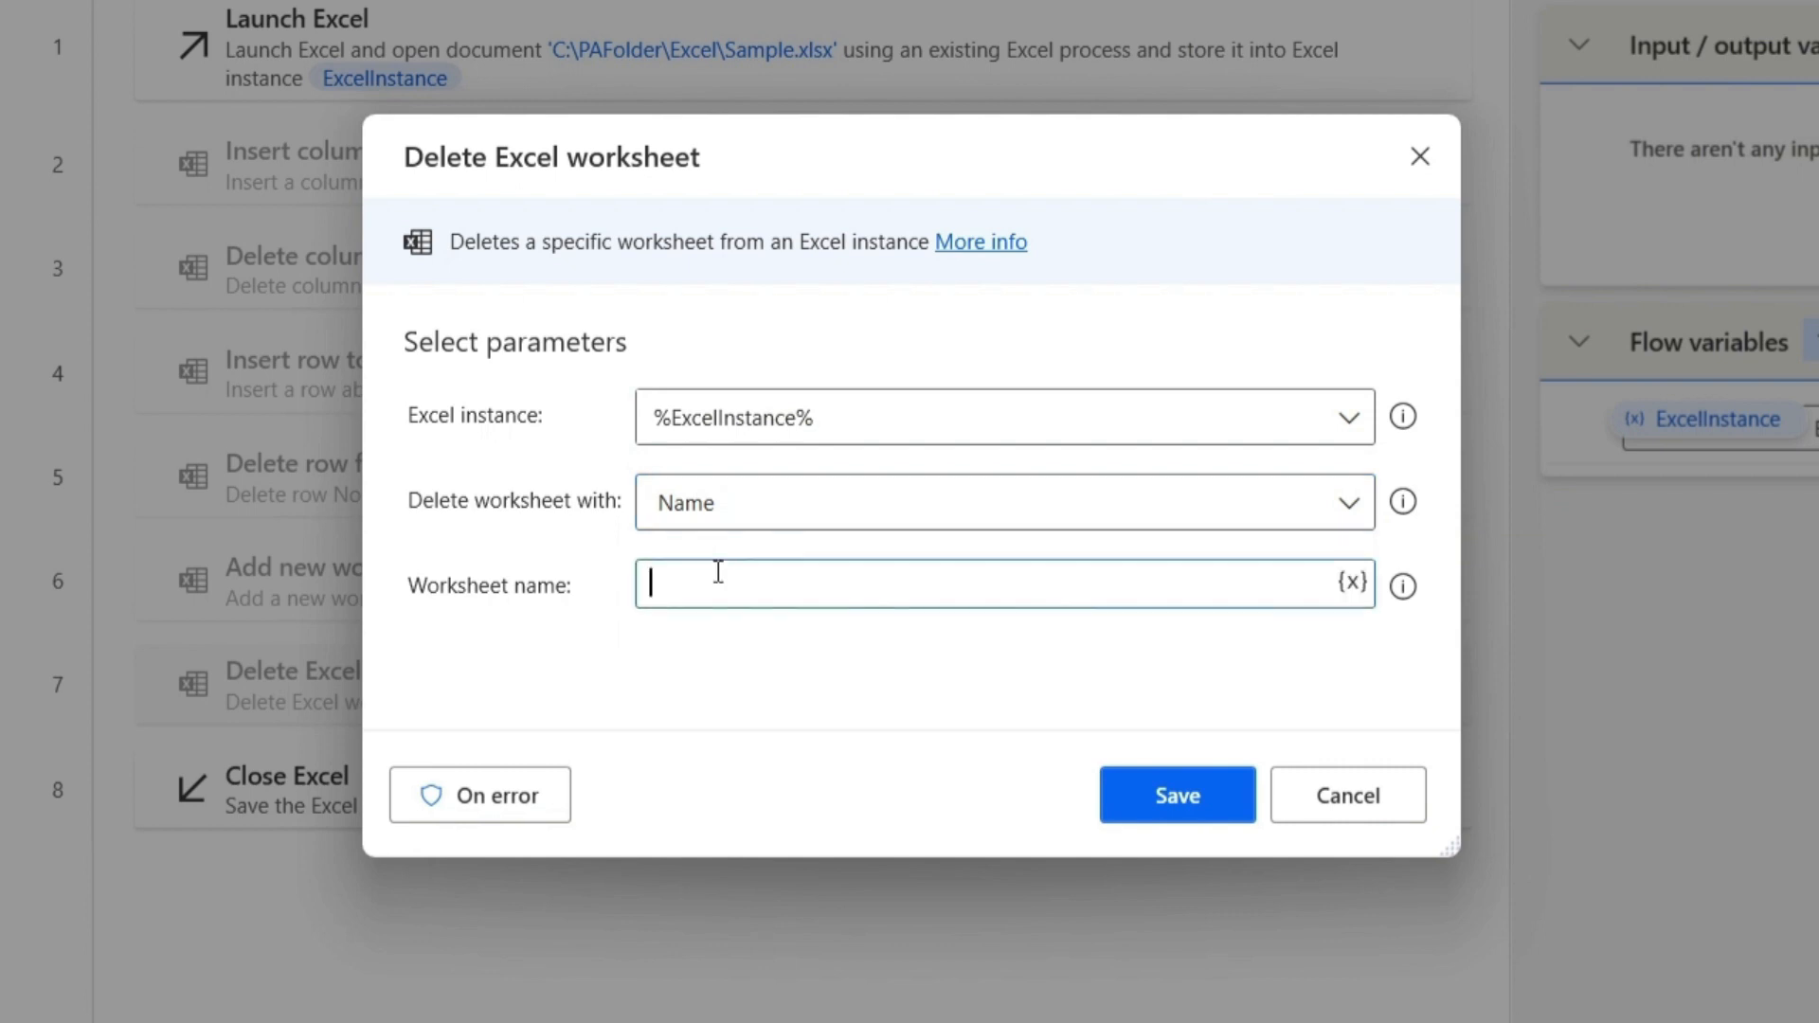
type("NewSheet")
left_click(1170, 798)
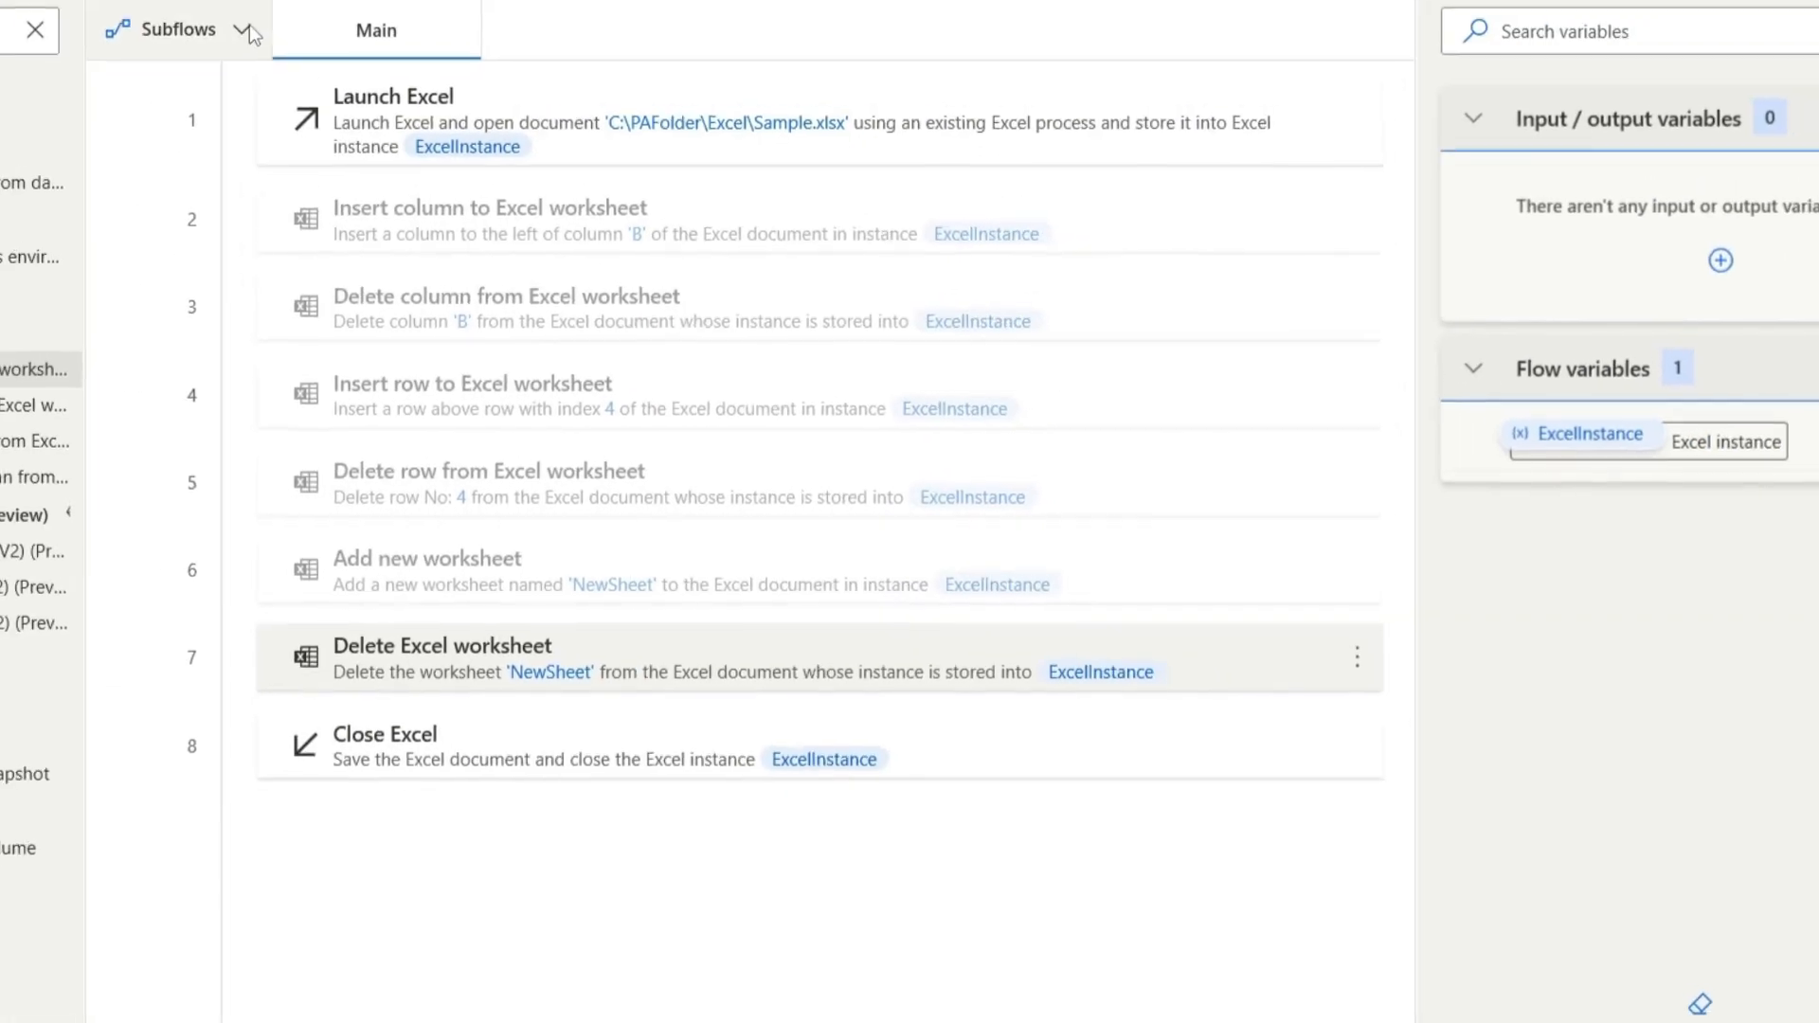
Run the flow and open the Sample workbook from File Explorer to check the worksheet deletion.
left_click(327, 26)
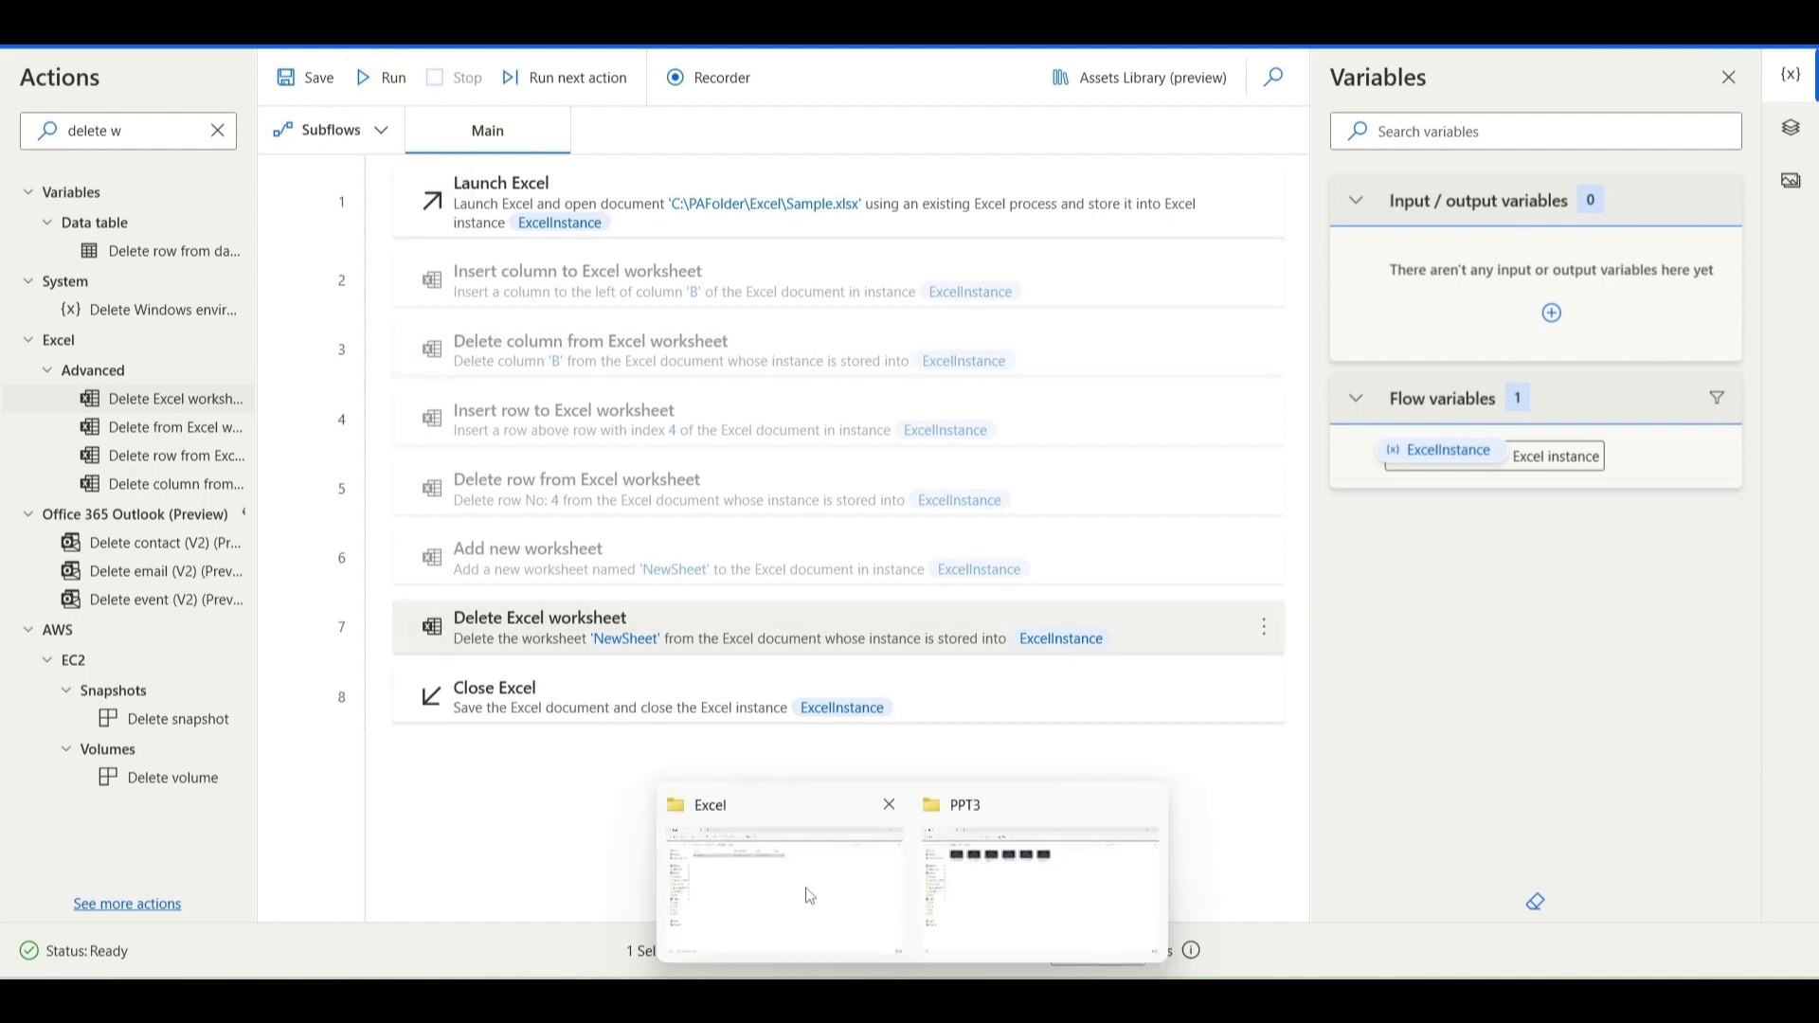
left_click(803, 889)
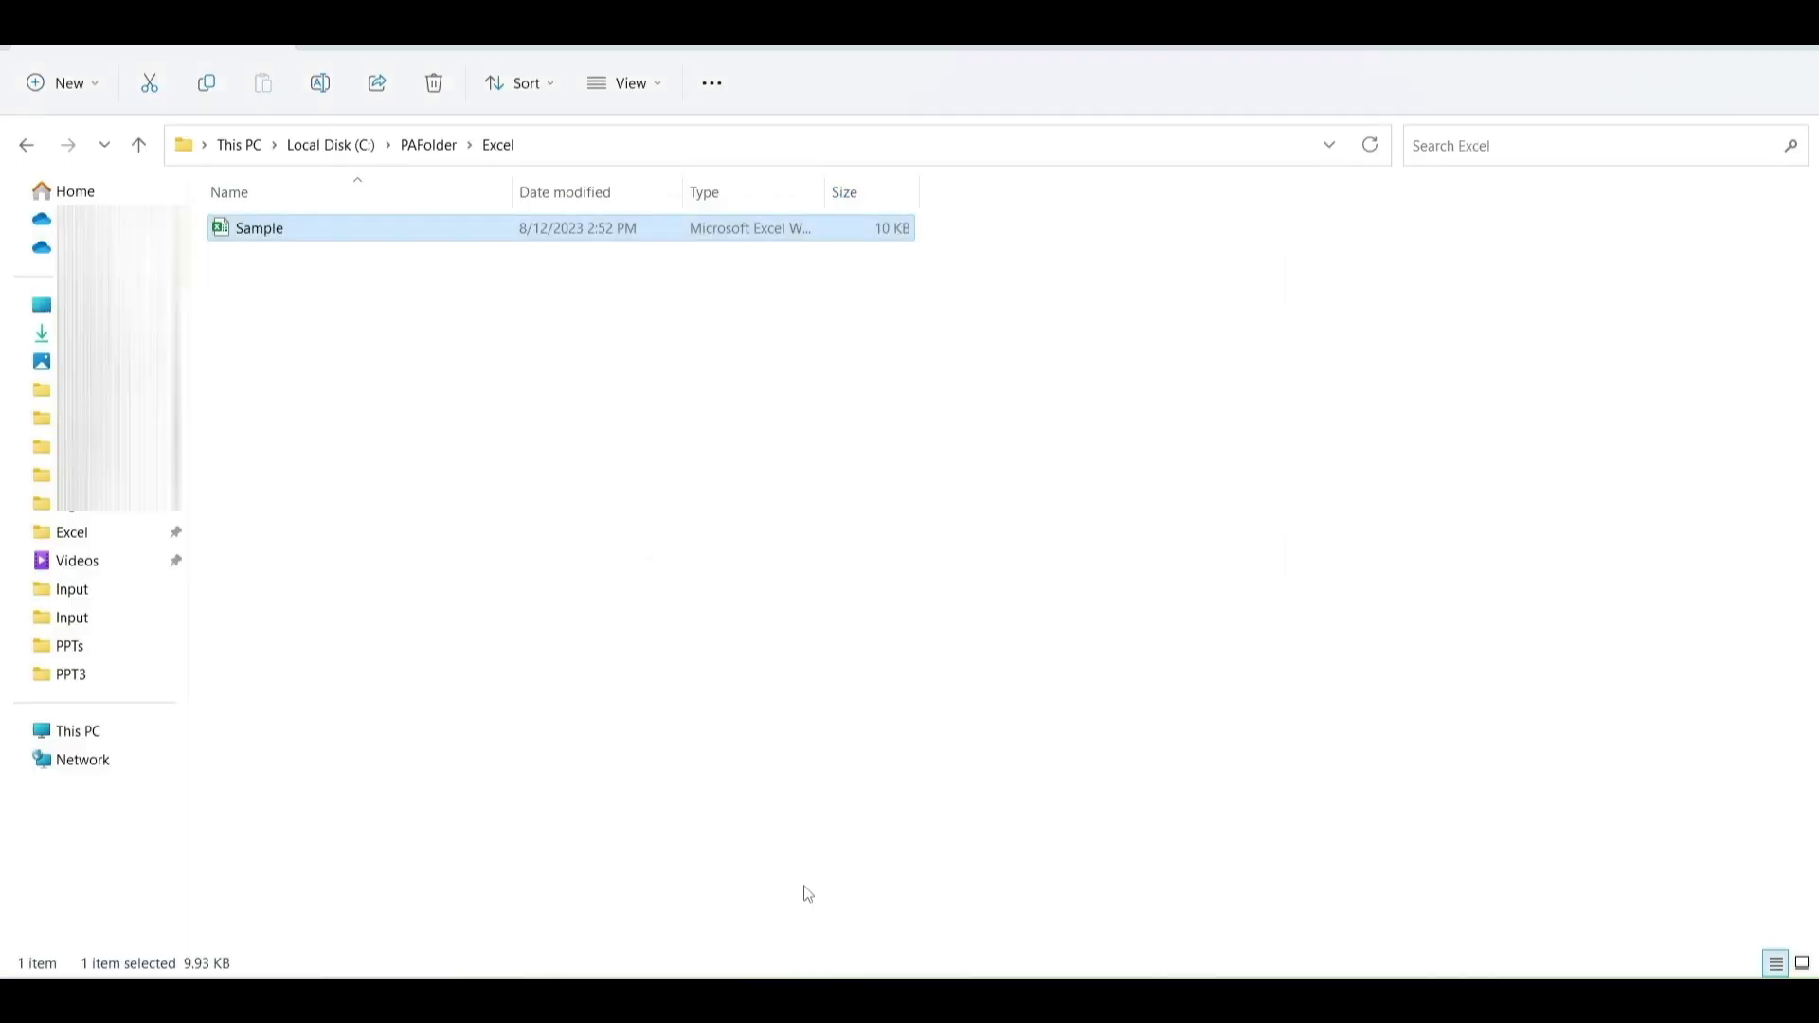
double_click(275, 234)
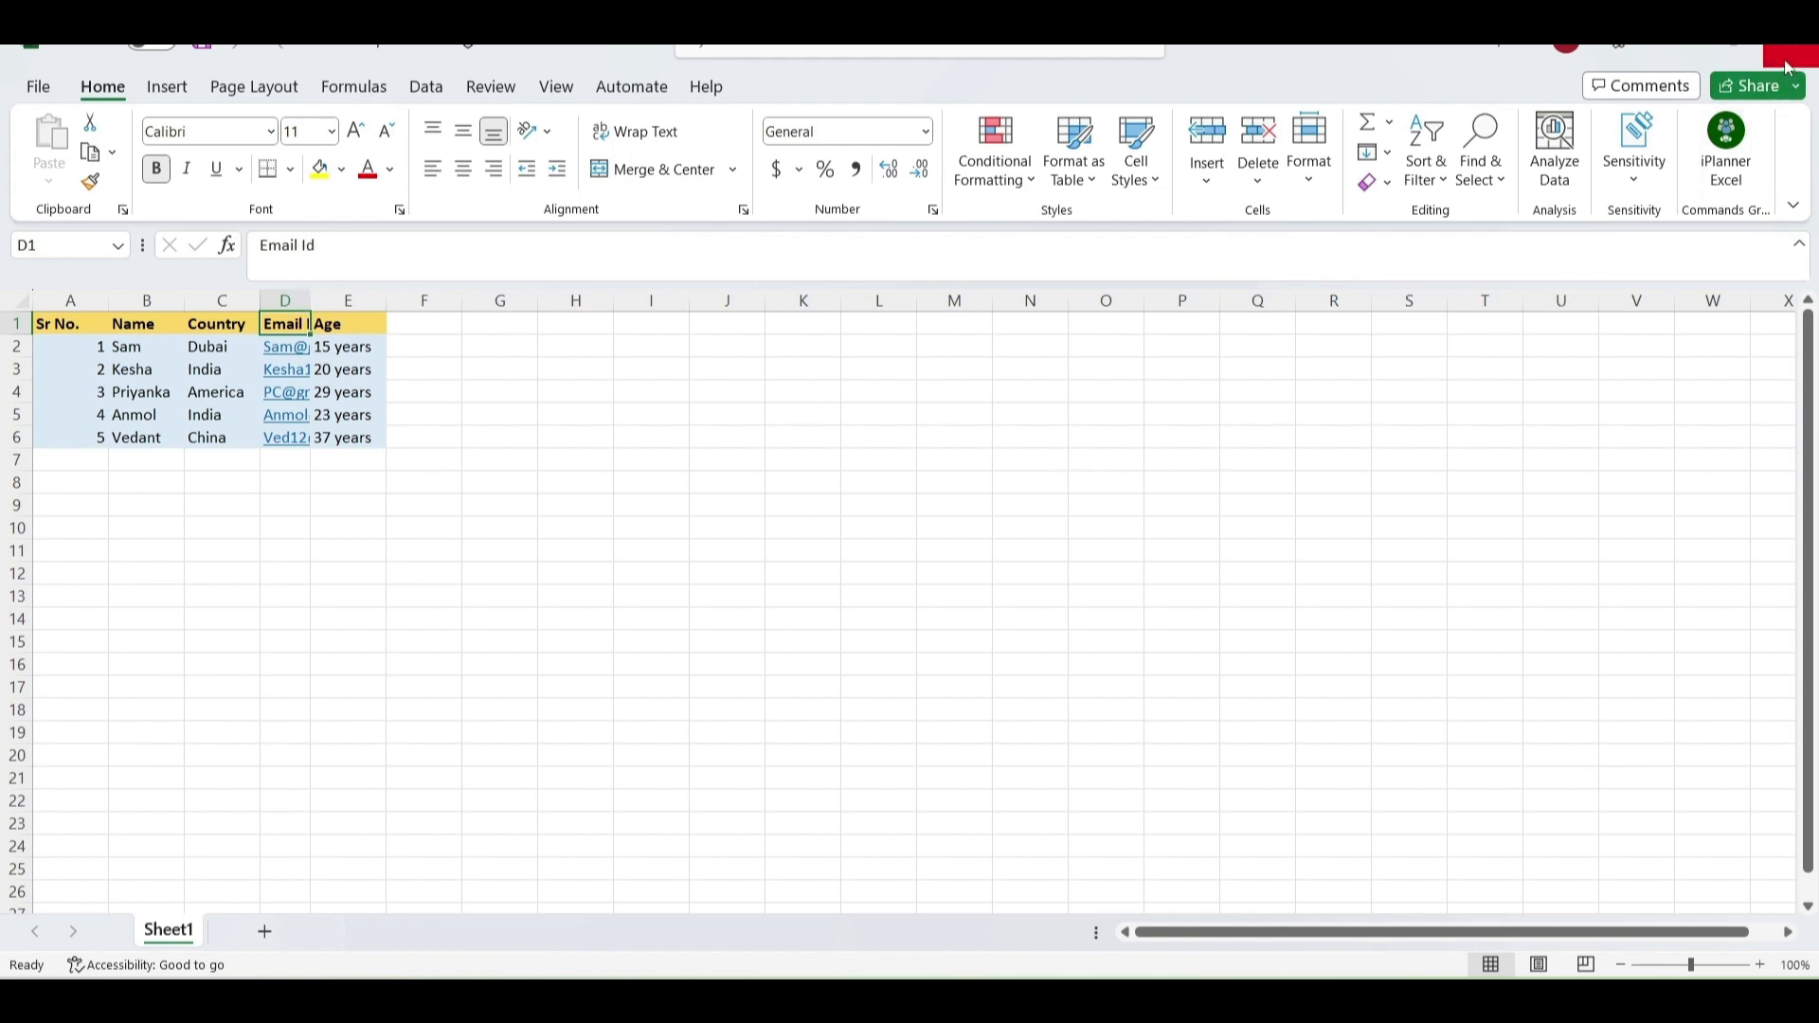
Close the Sample workbook and disable the Delete Excel worksheet action in the flow.
left_click(1781, 59)
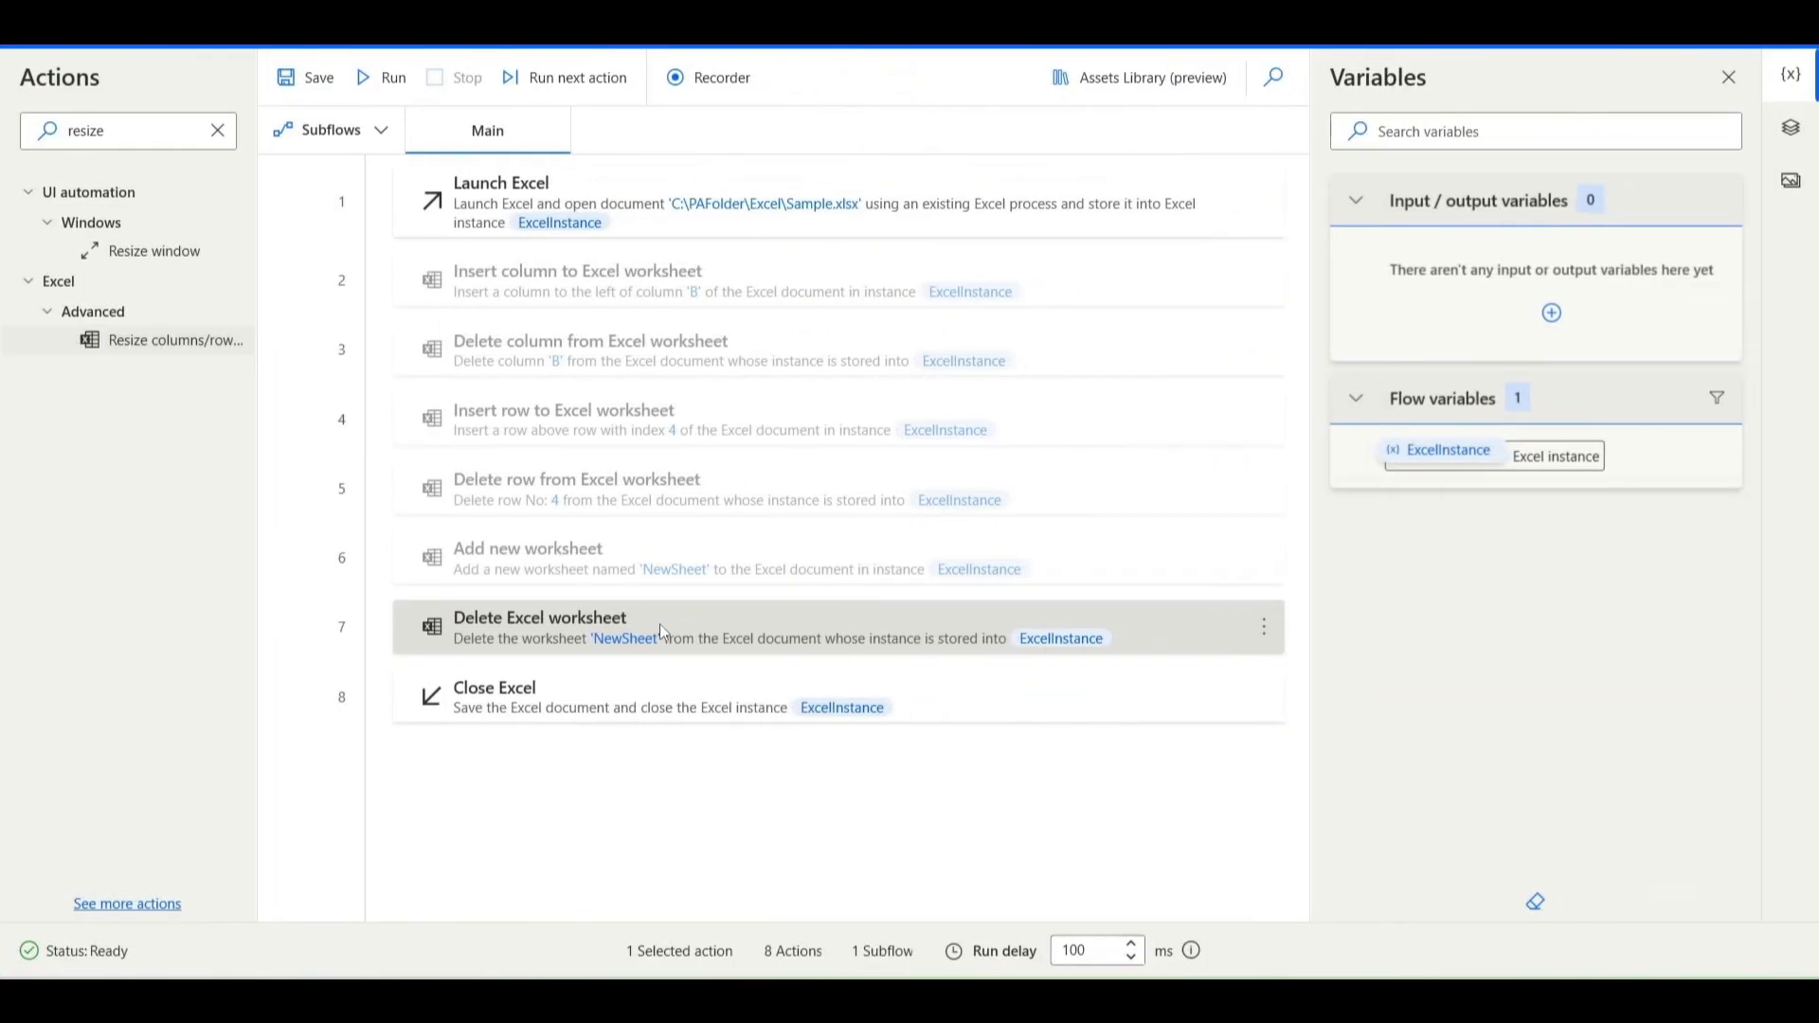
right_click(663, 633)
left_click(729, 541)
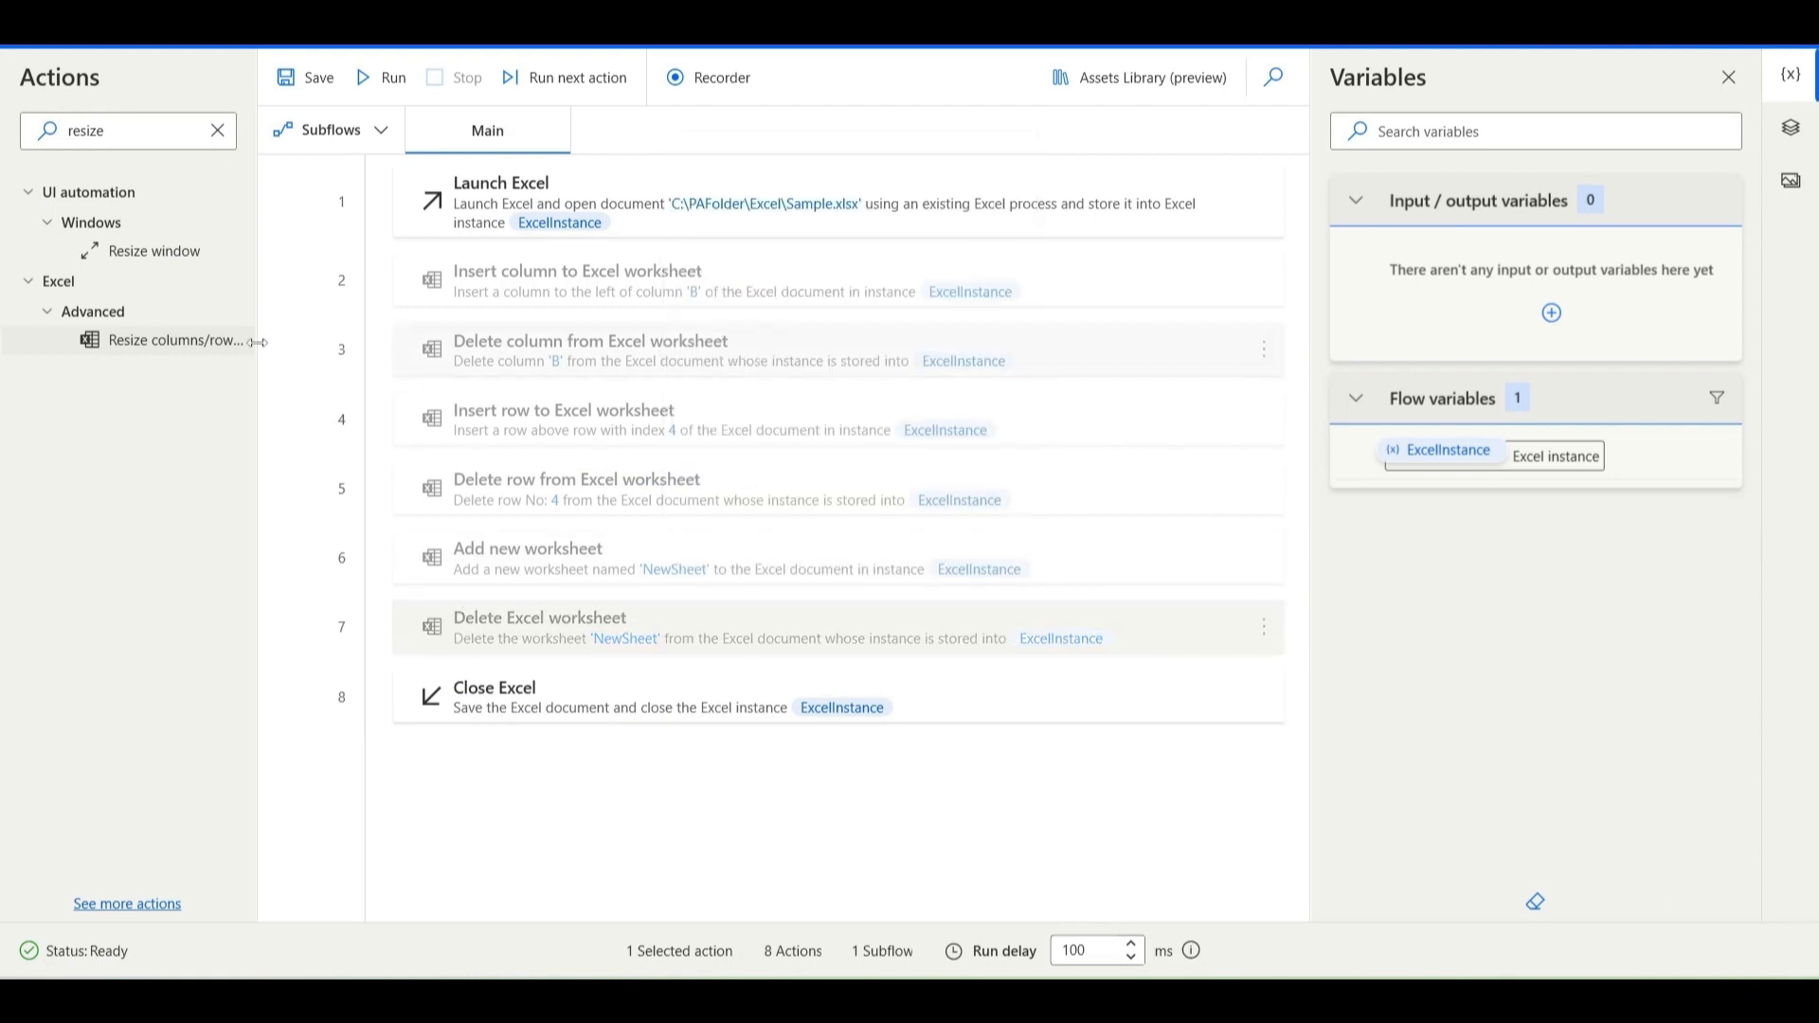
Add a Resize columns/rows in Excel worksheet action before Close Excel, with Column as the resize target and Single as the selection range.
left_click_drag(159, 348, 528, 664)
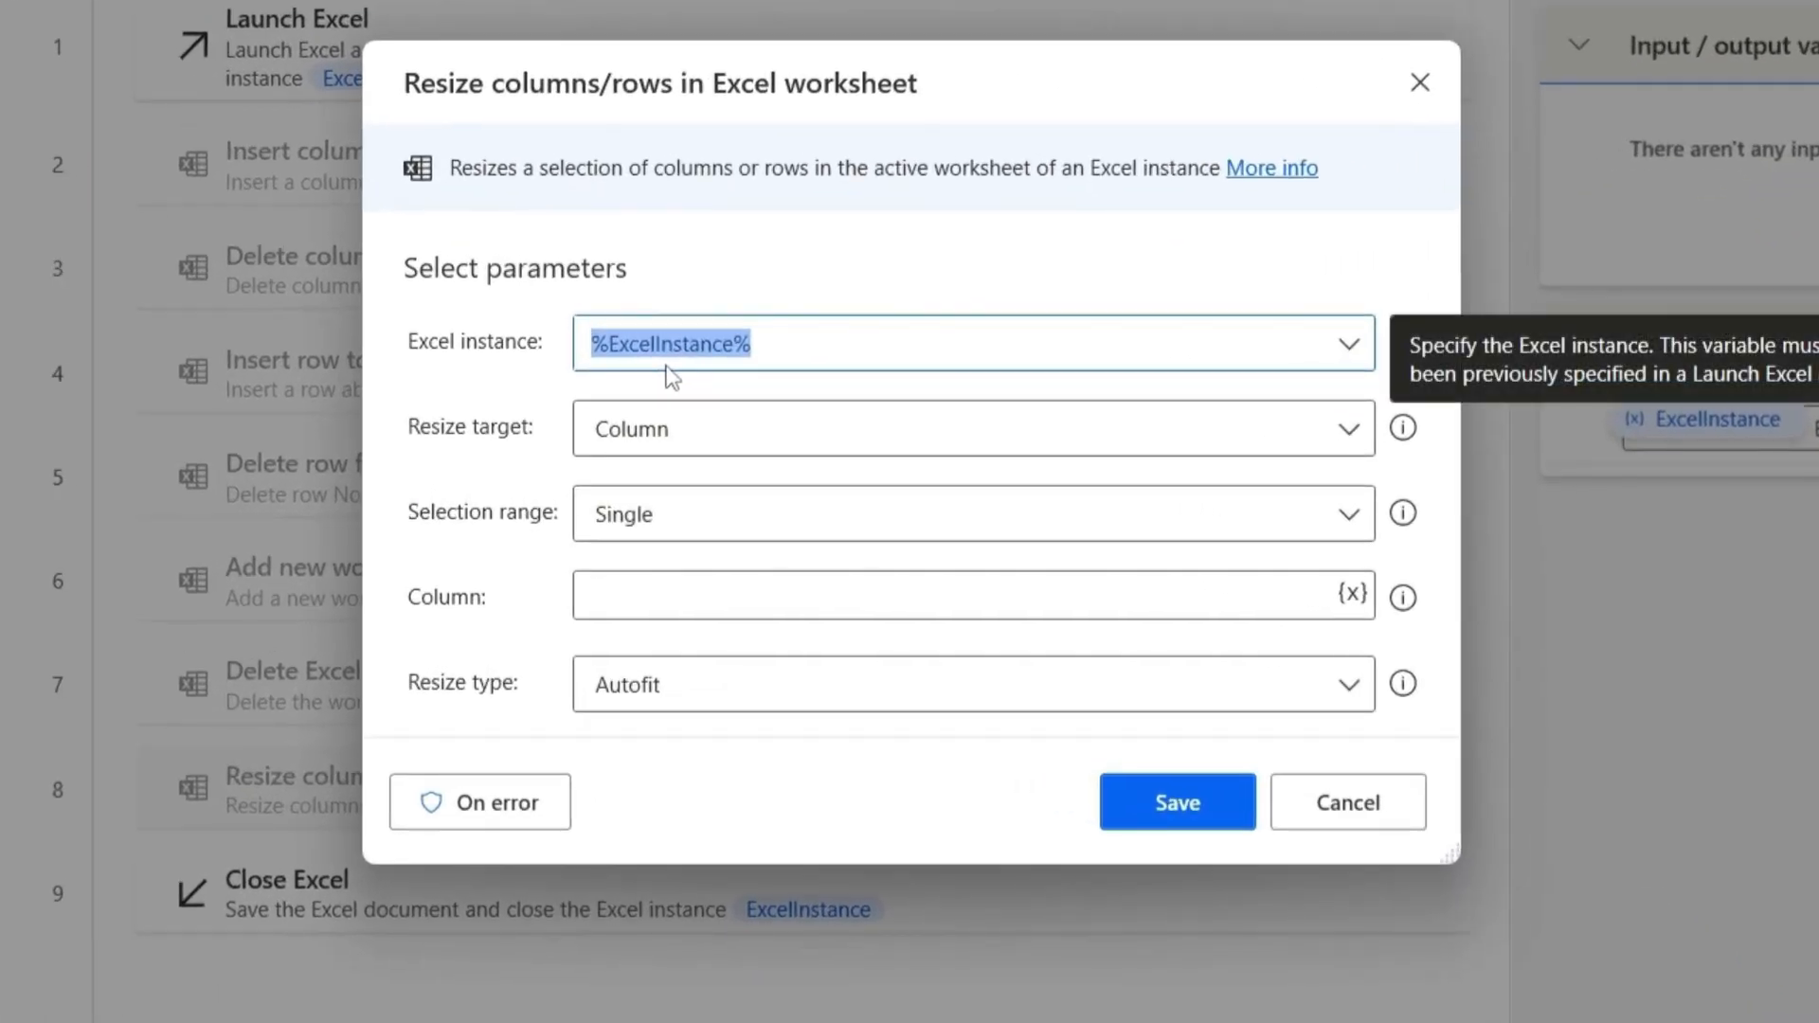
left_click(661, 438)
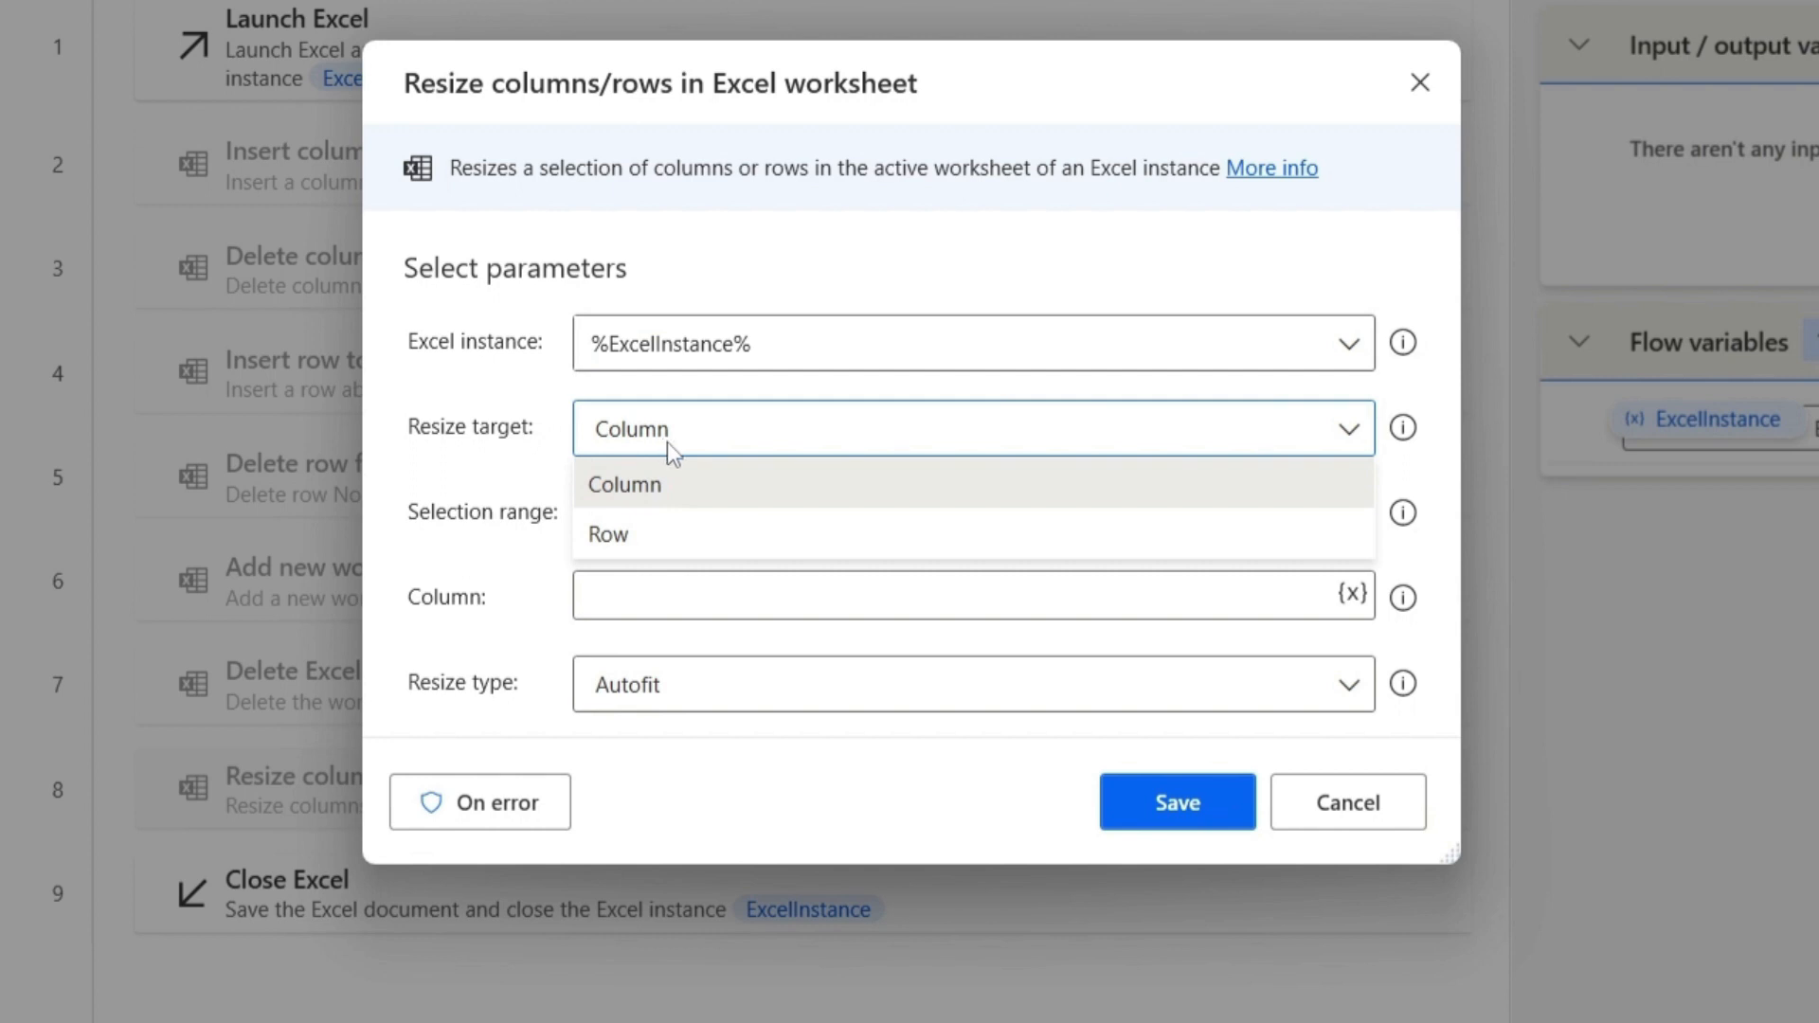
left_click(667, 442)
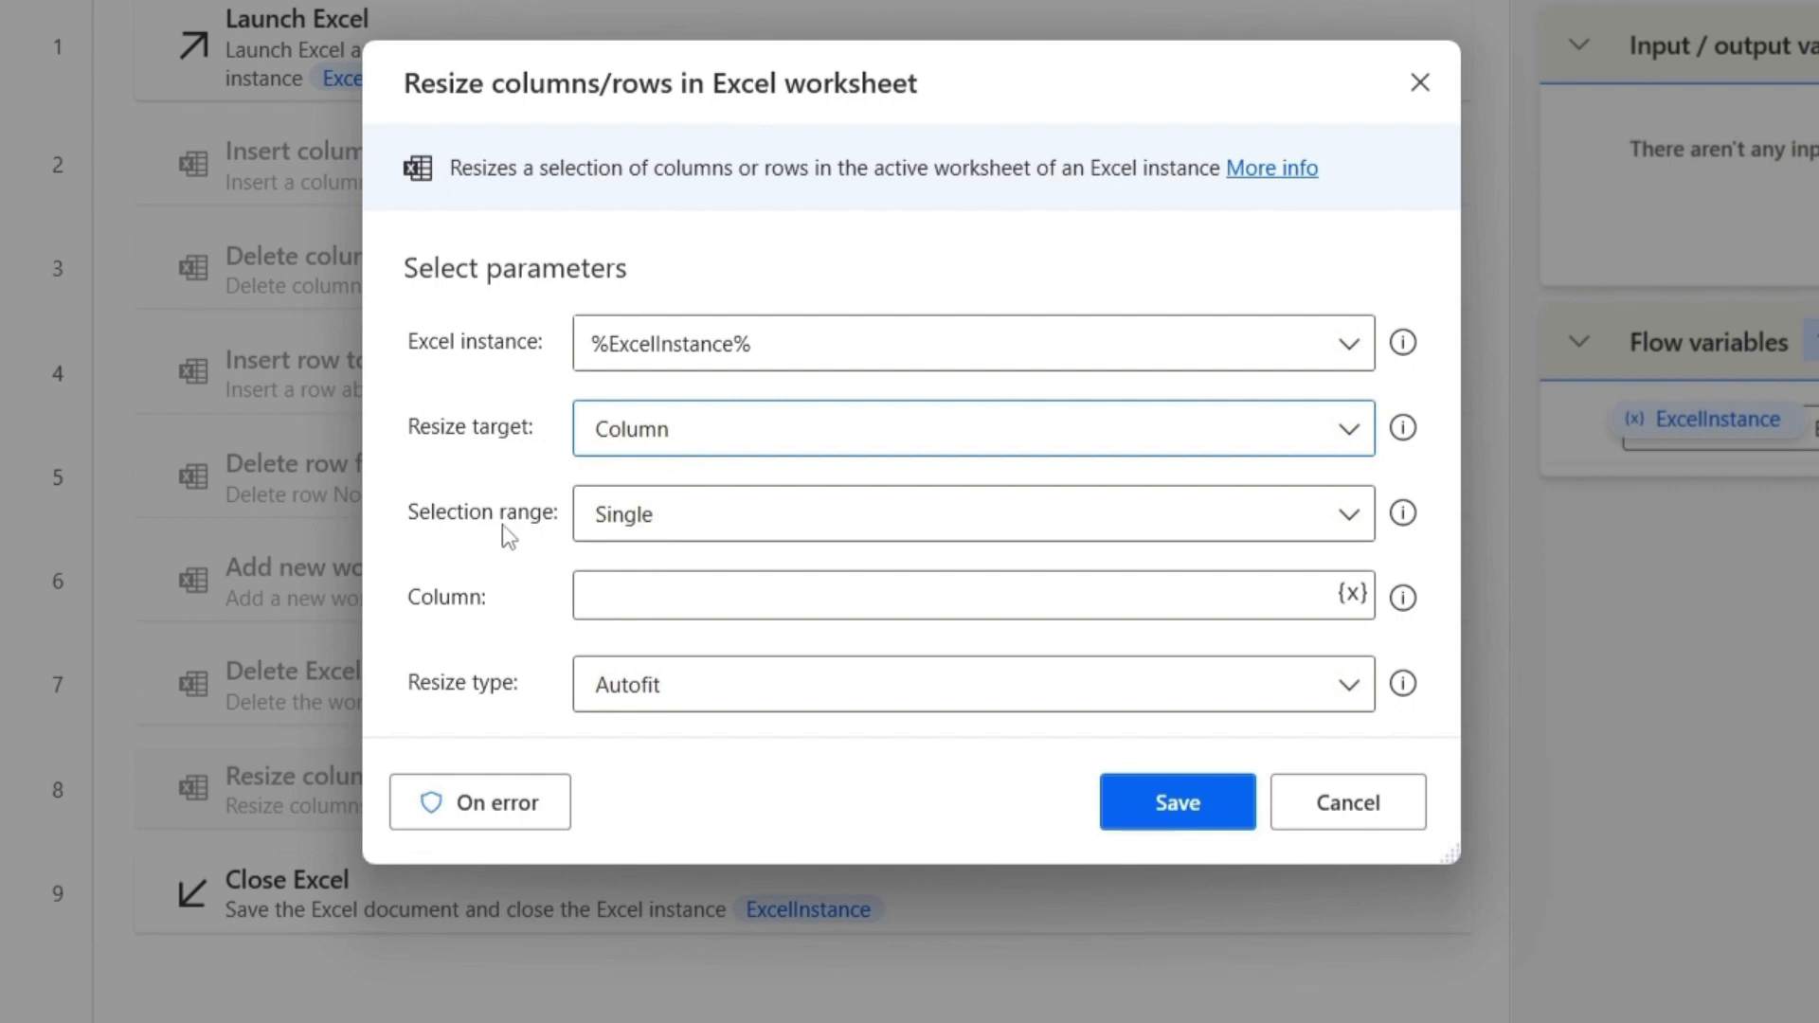
left_click(654, 518)
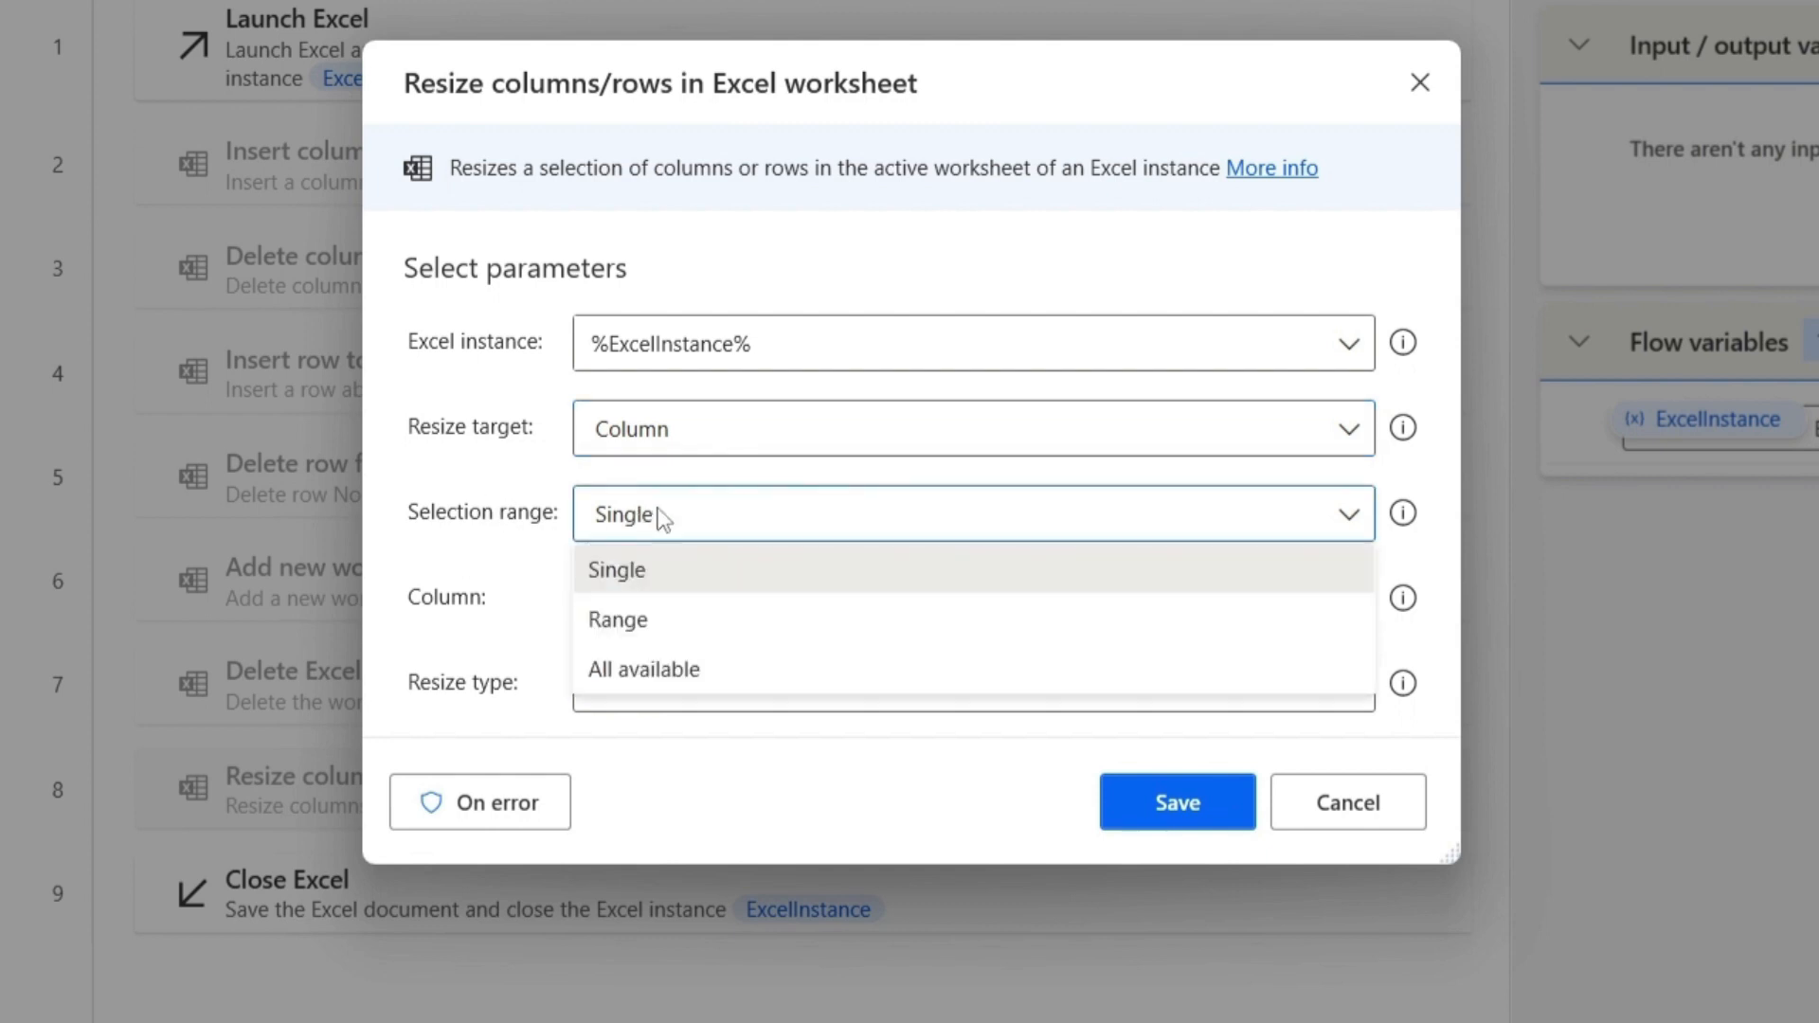
left_click(629, 576)
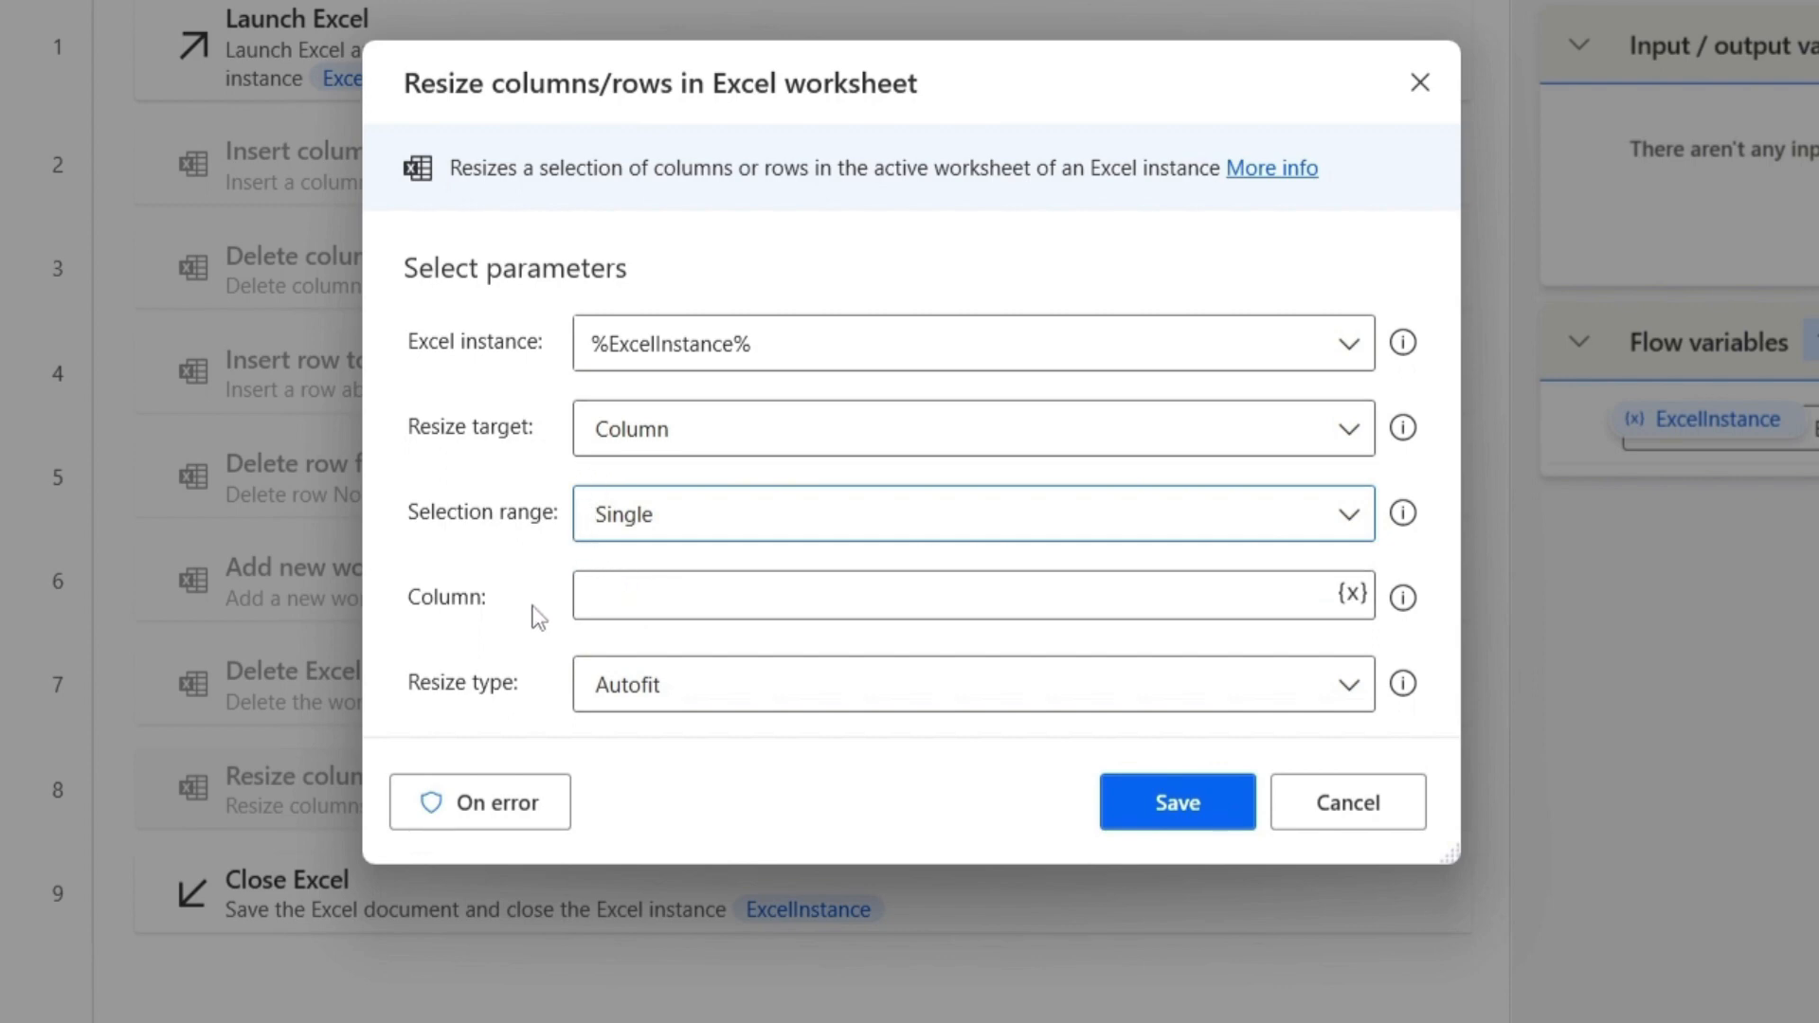
Try the Range and All available selection ranges in the resize action, and return the selection range to Single.
left_click(621, 518)
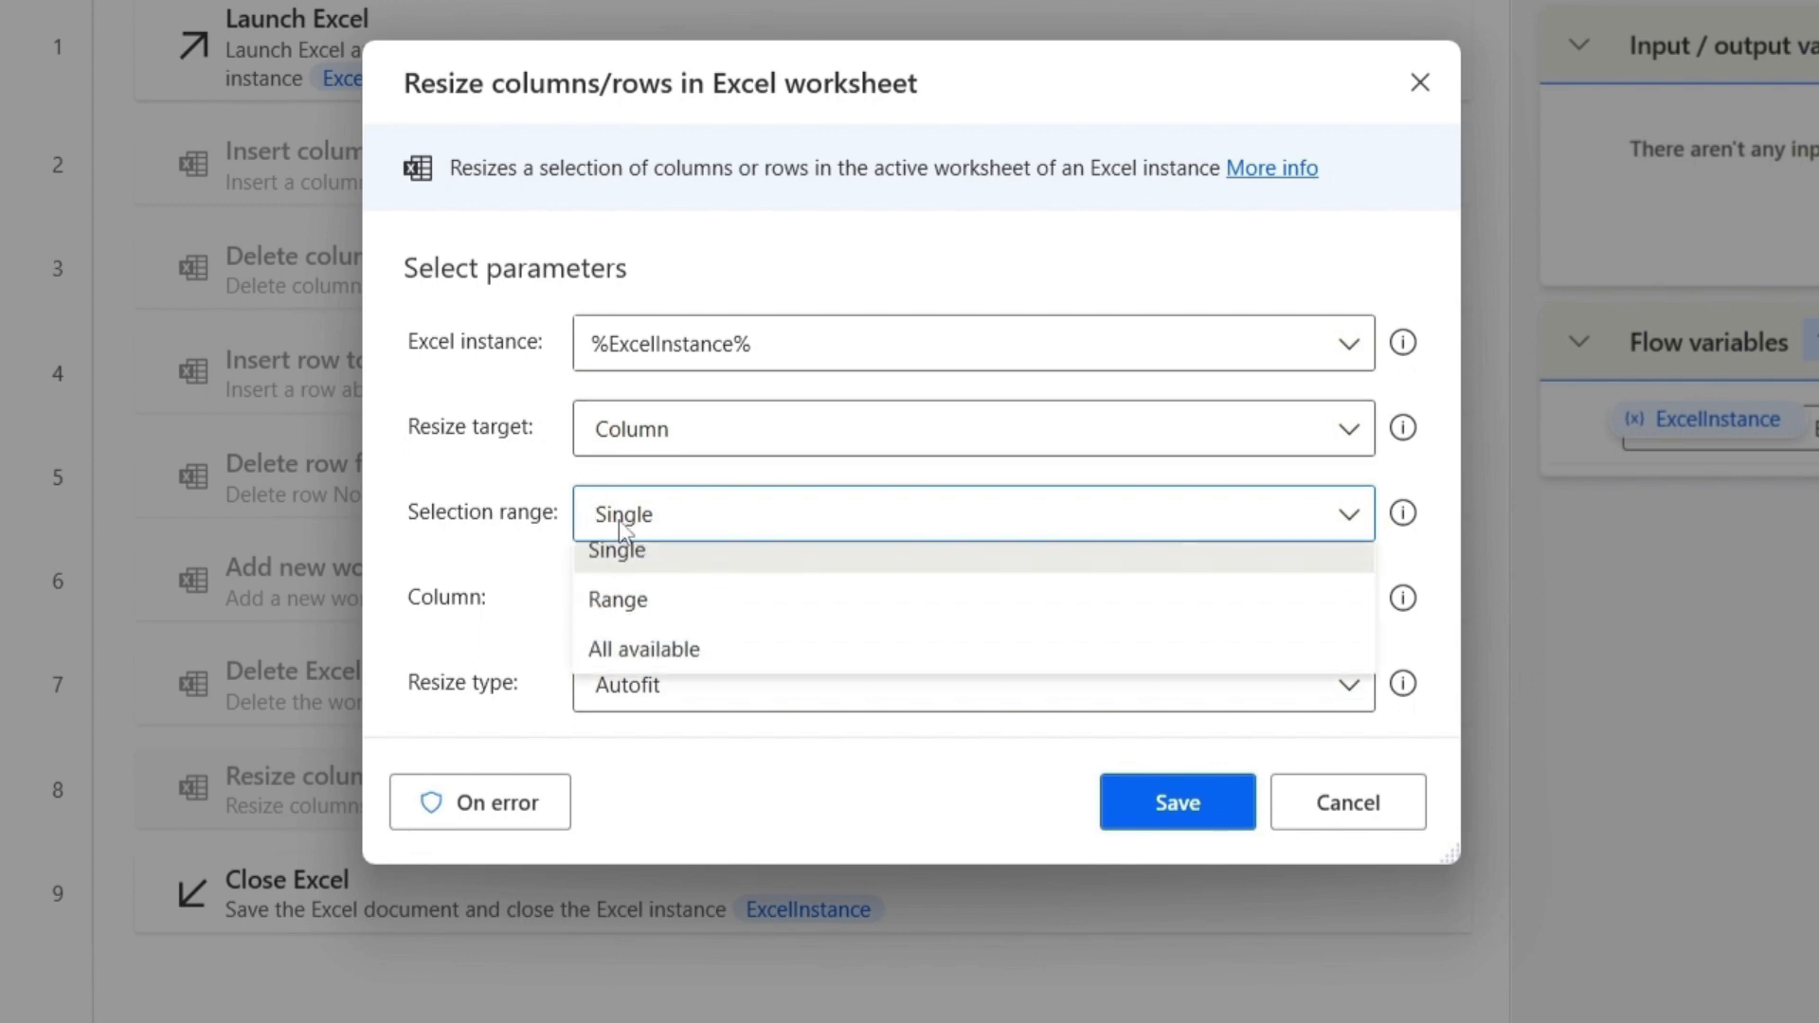
left_click(633, 621)
scroll(492, 620, "down", 1)
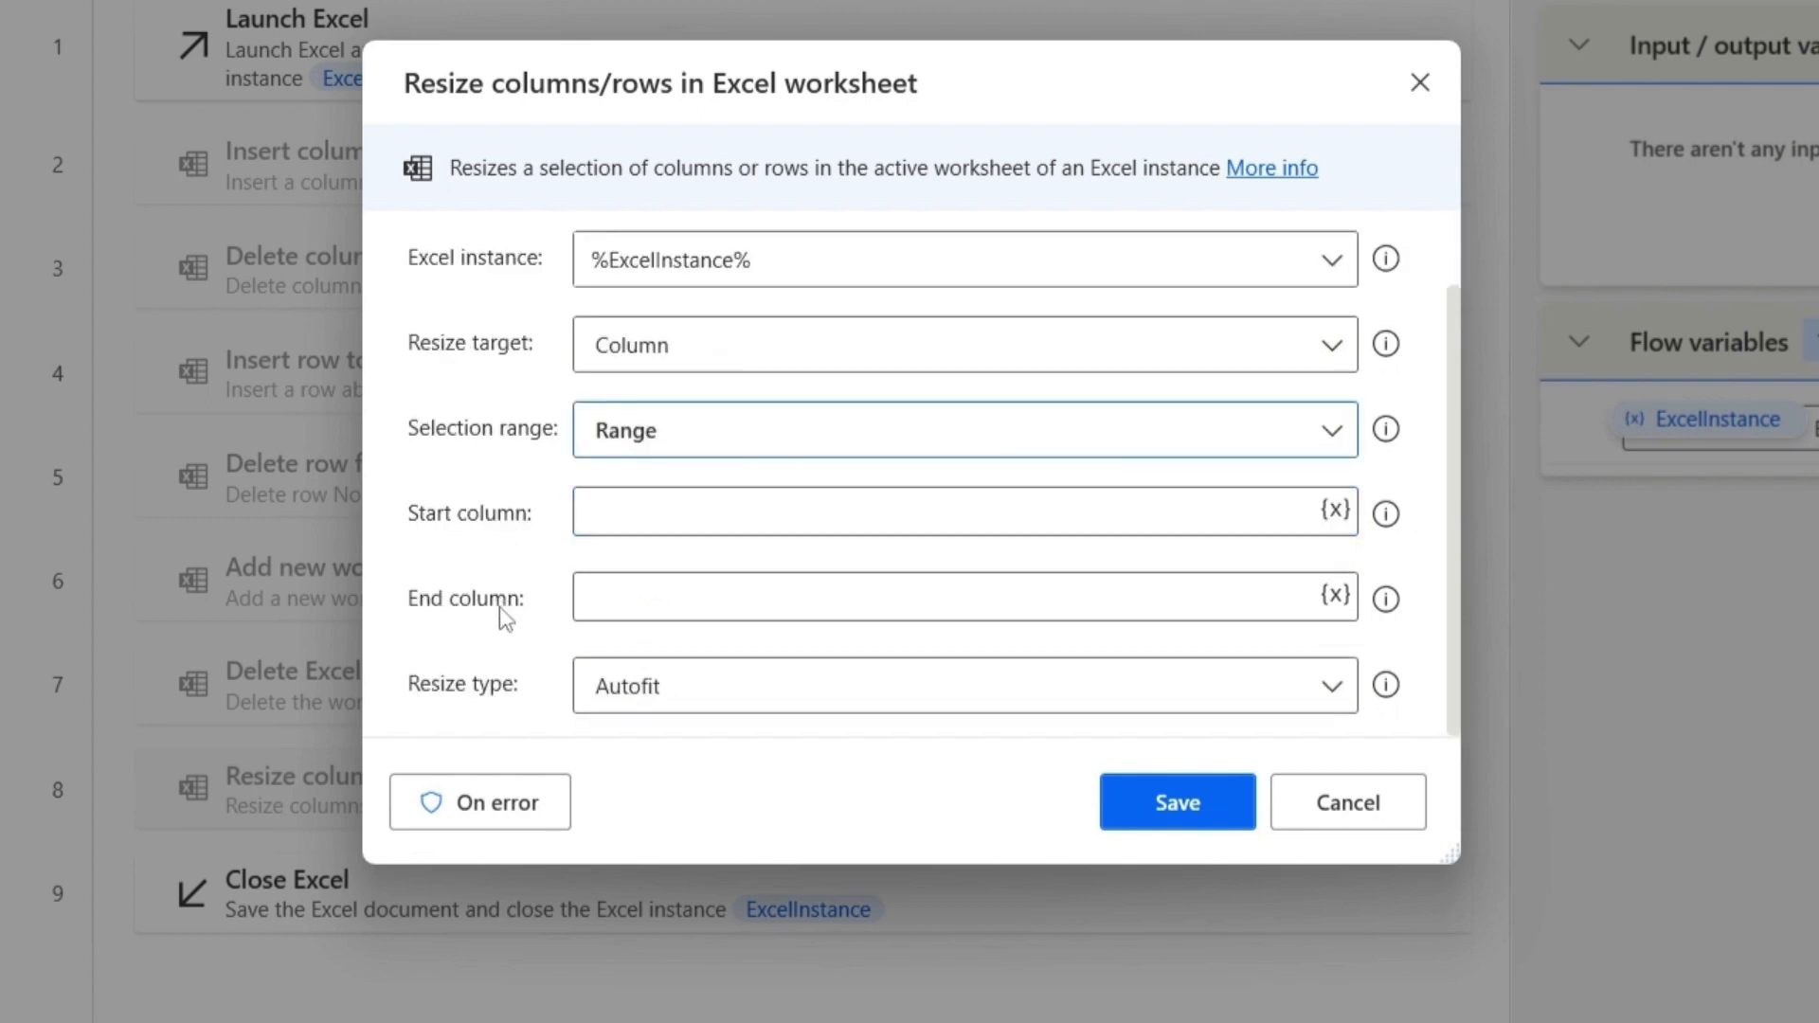
left_click(611, 516)
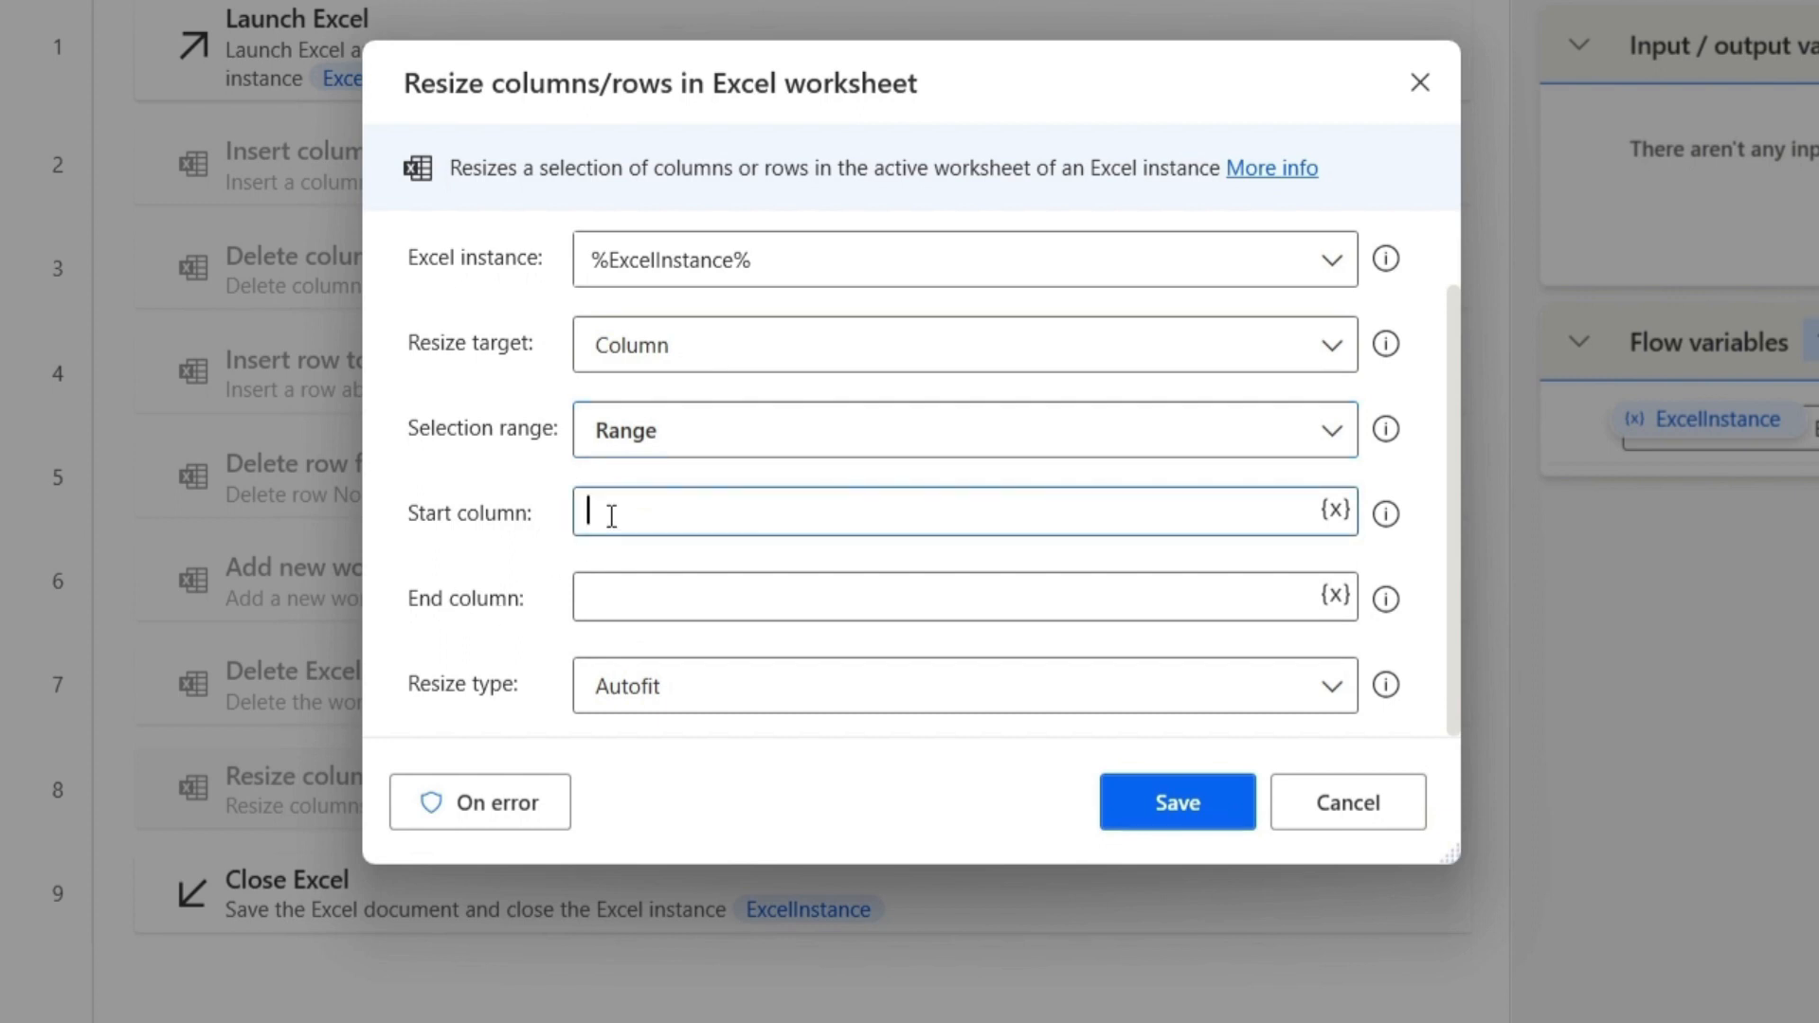
left_click(612, 587)
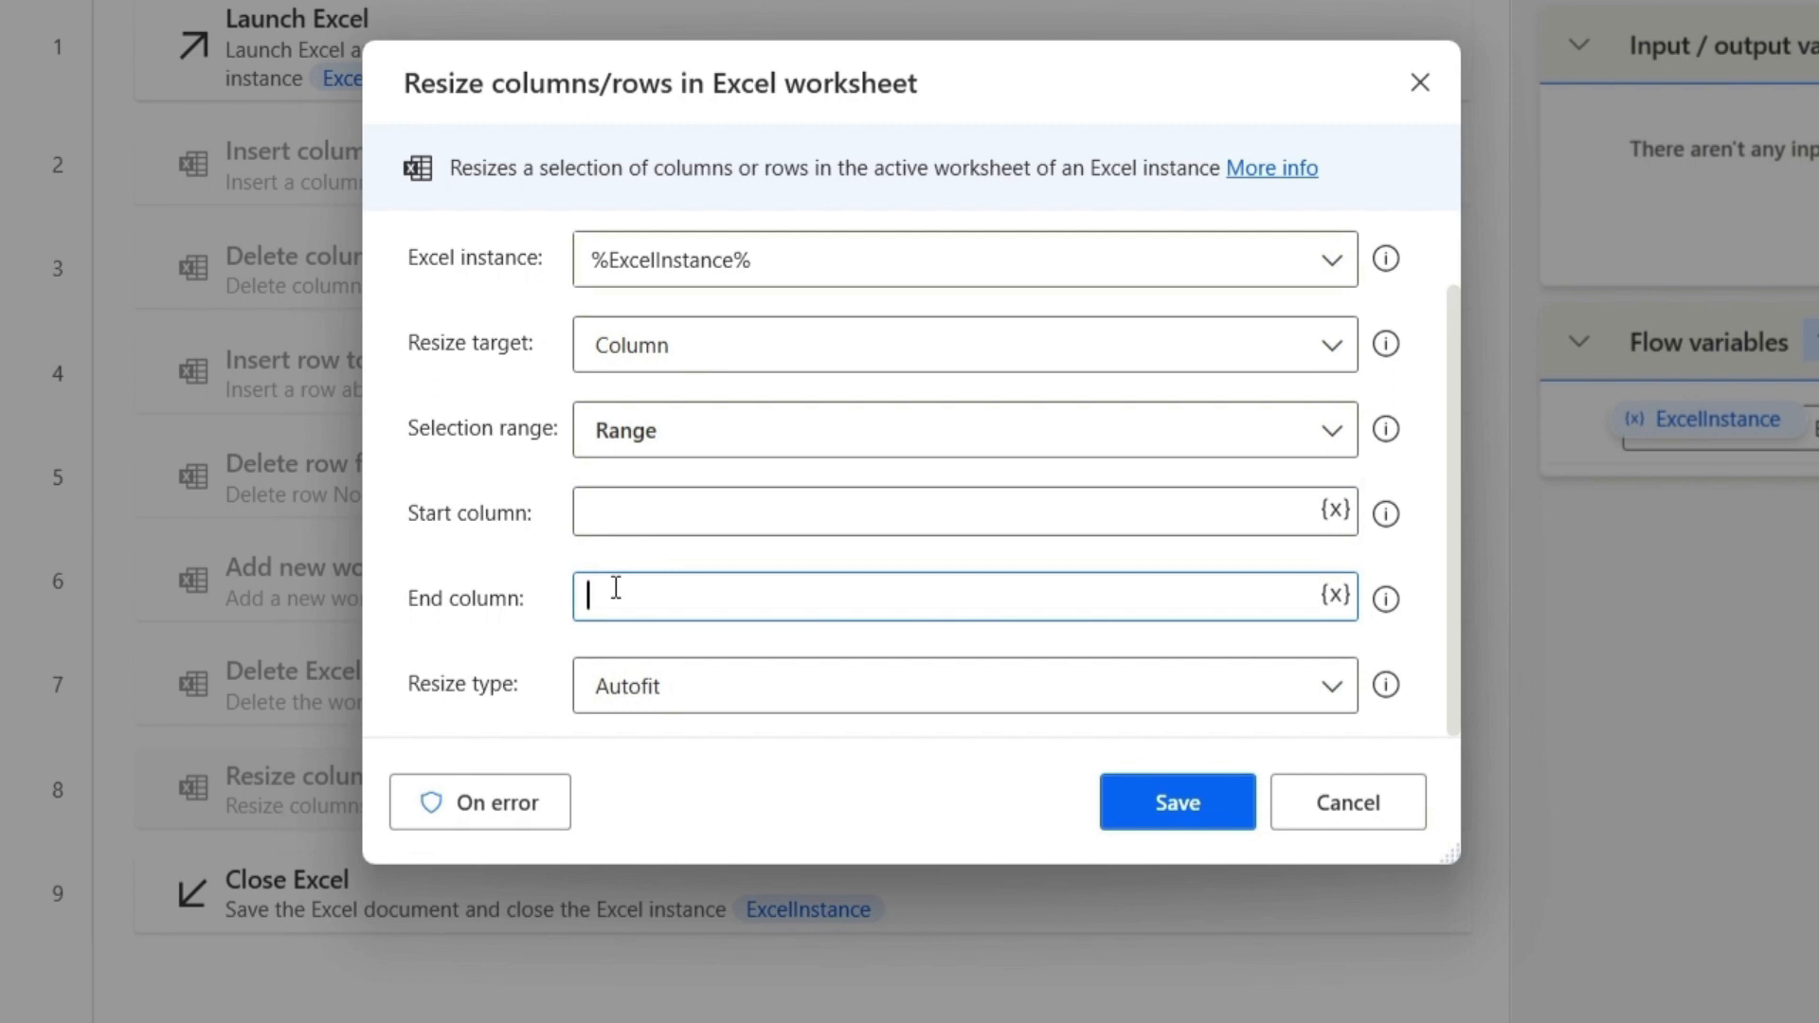
left_click(654, 431)
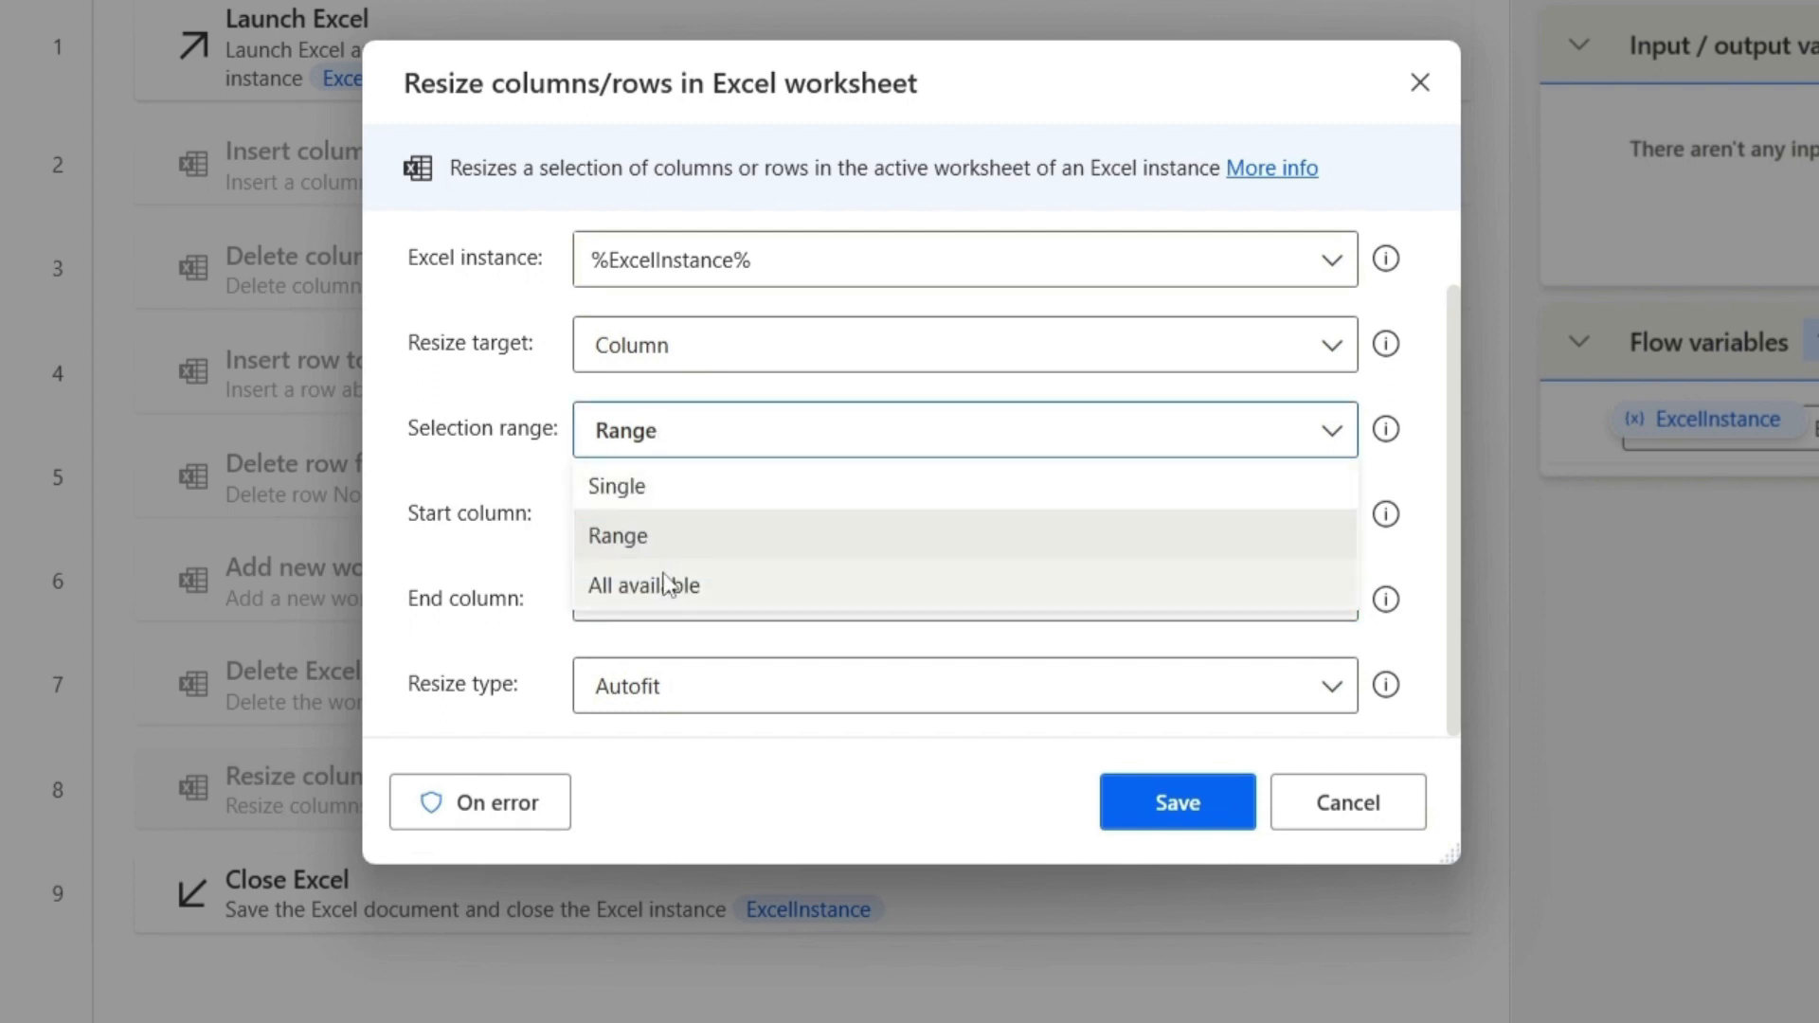
left_click(669, 587)
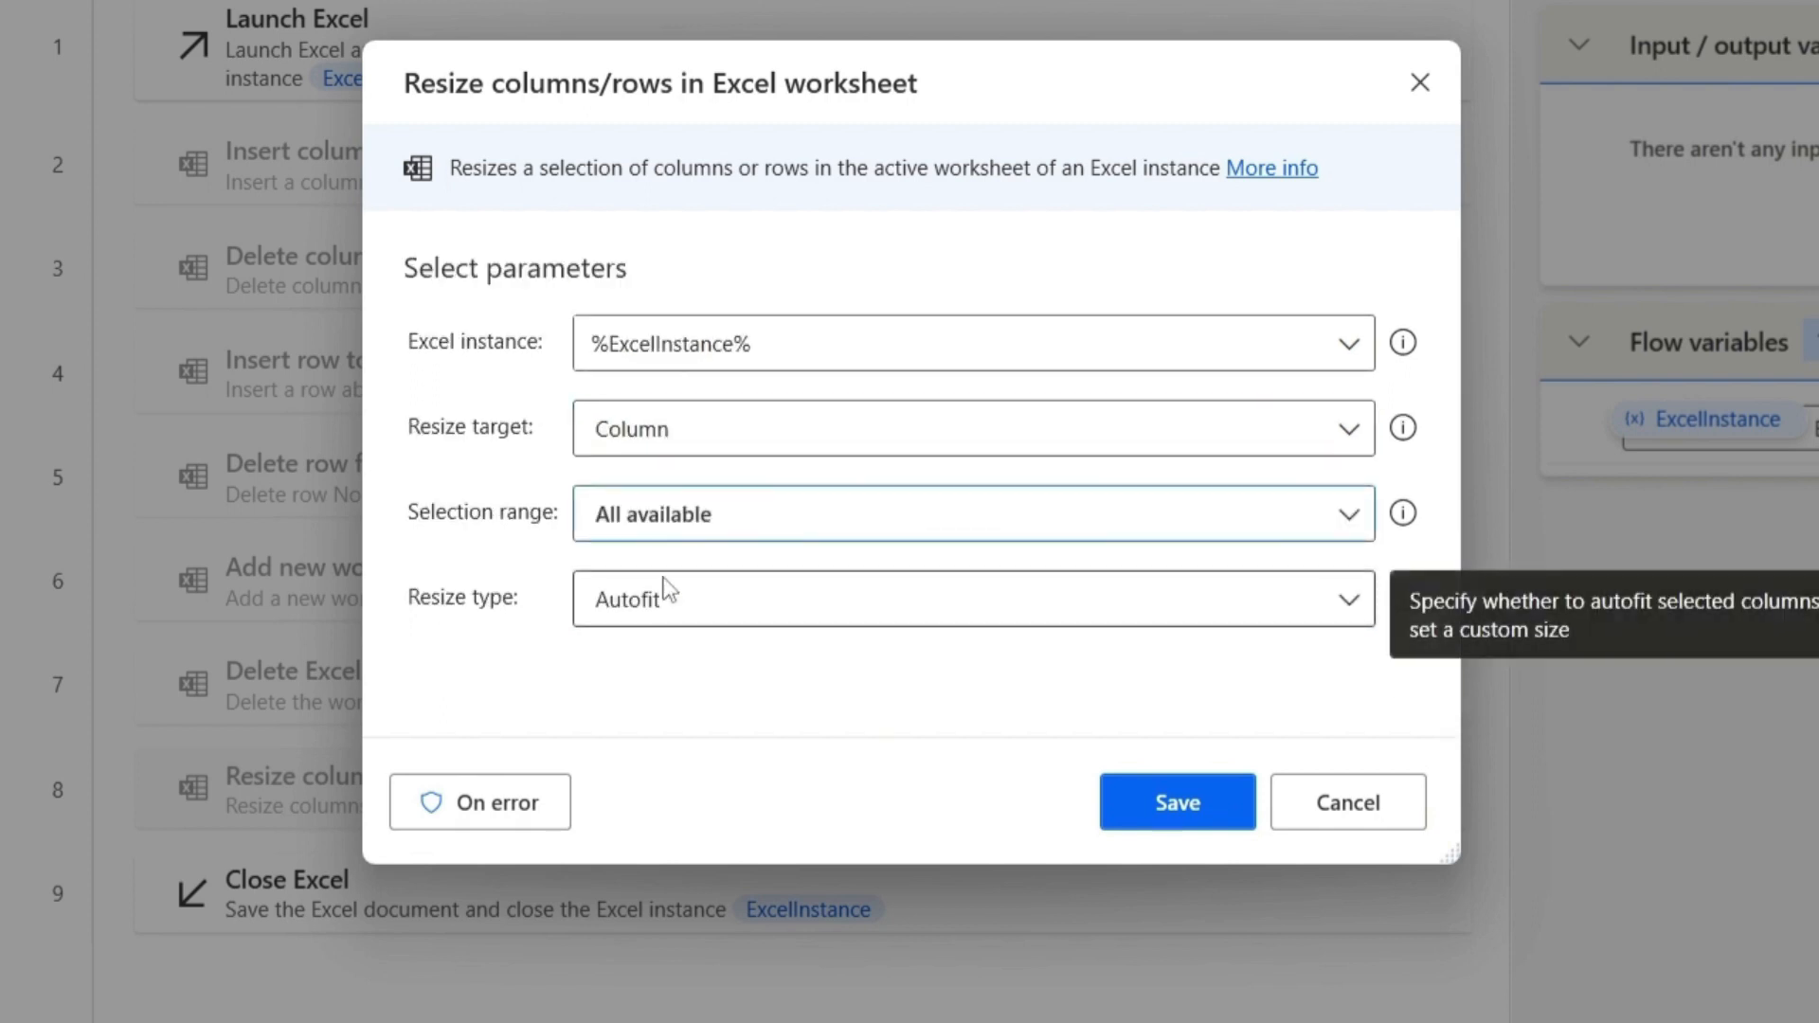
left_click(640, 516)
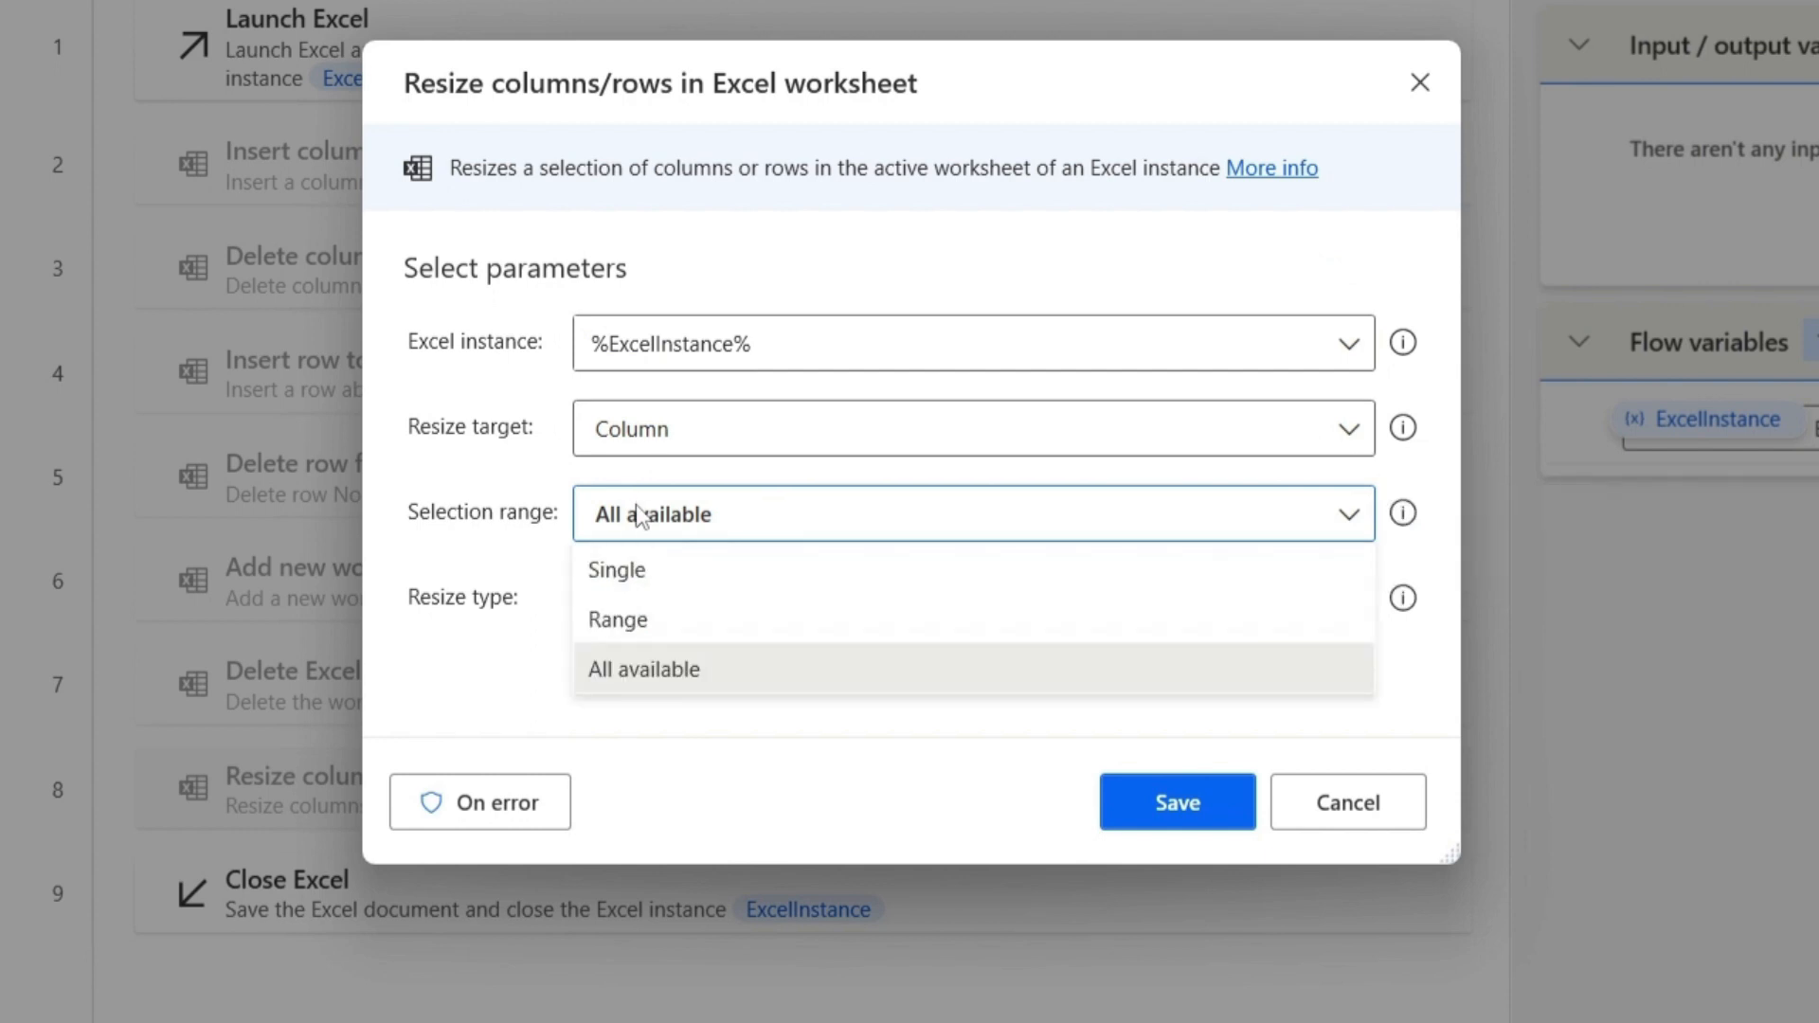
left_click(642, 573)
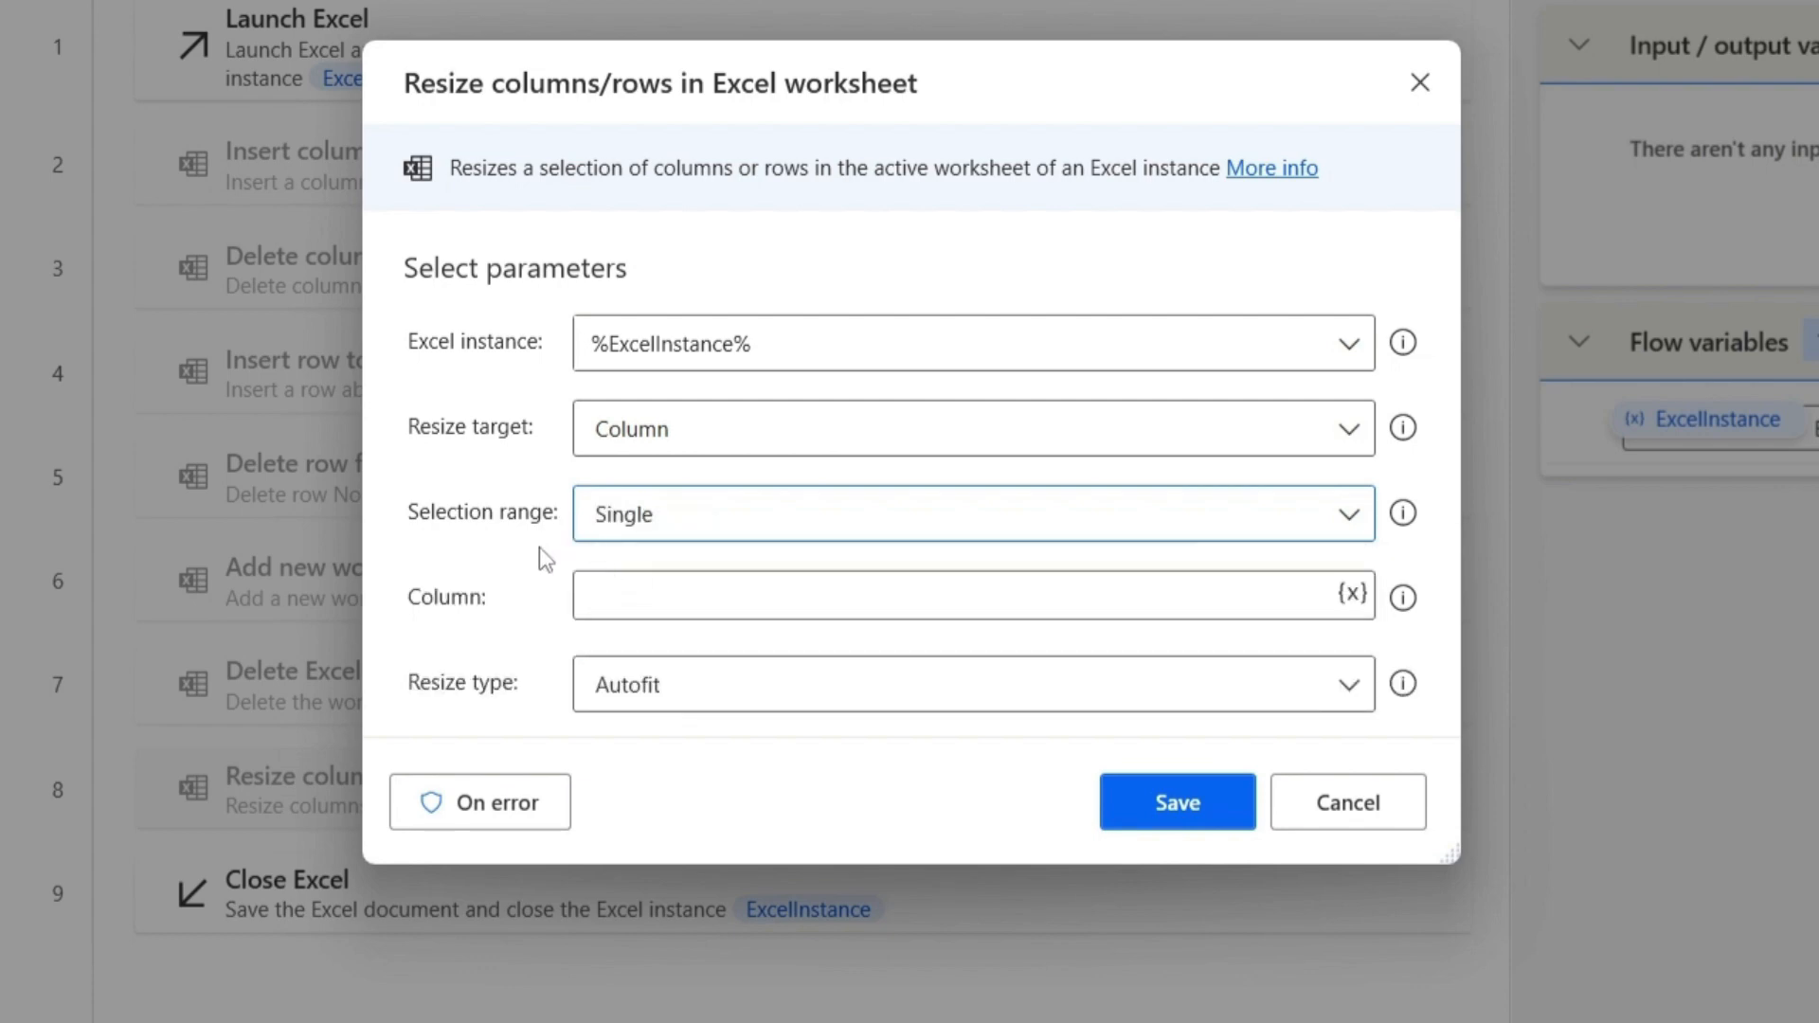
Set the resize action to column D with the Autofit resize type and save it.
left_click(621, 603)
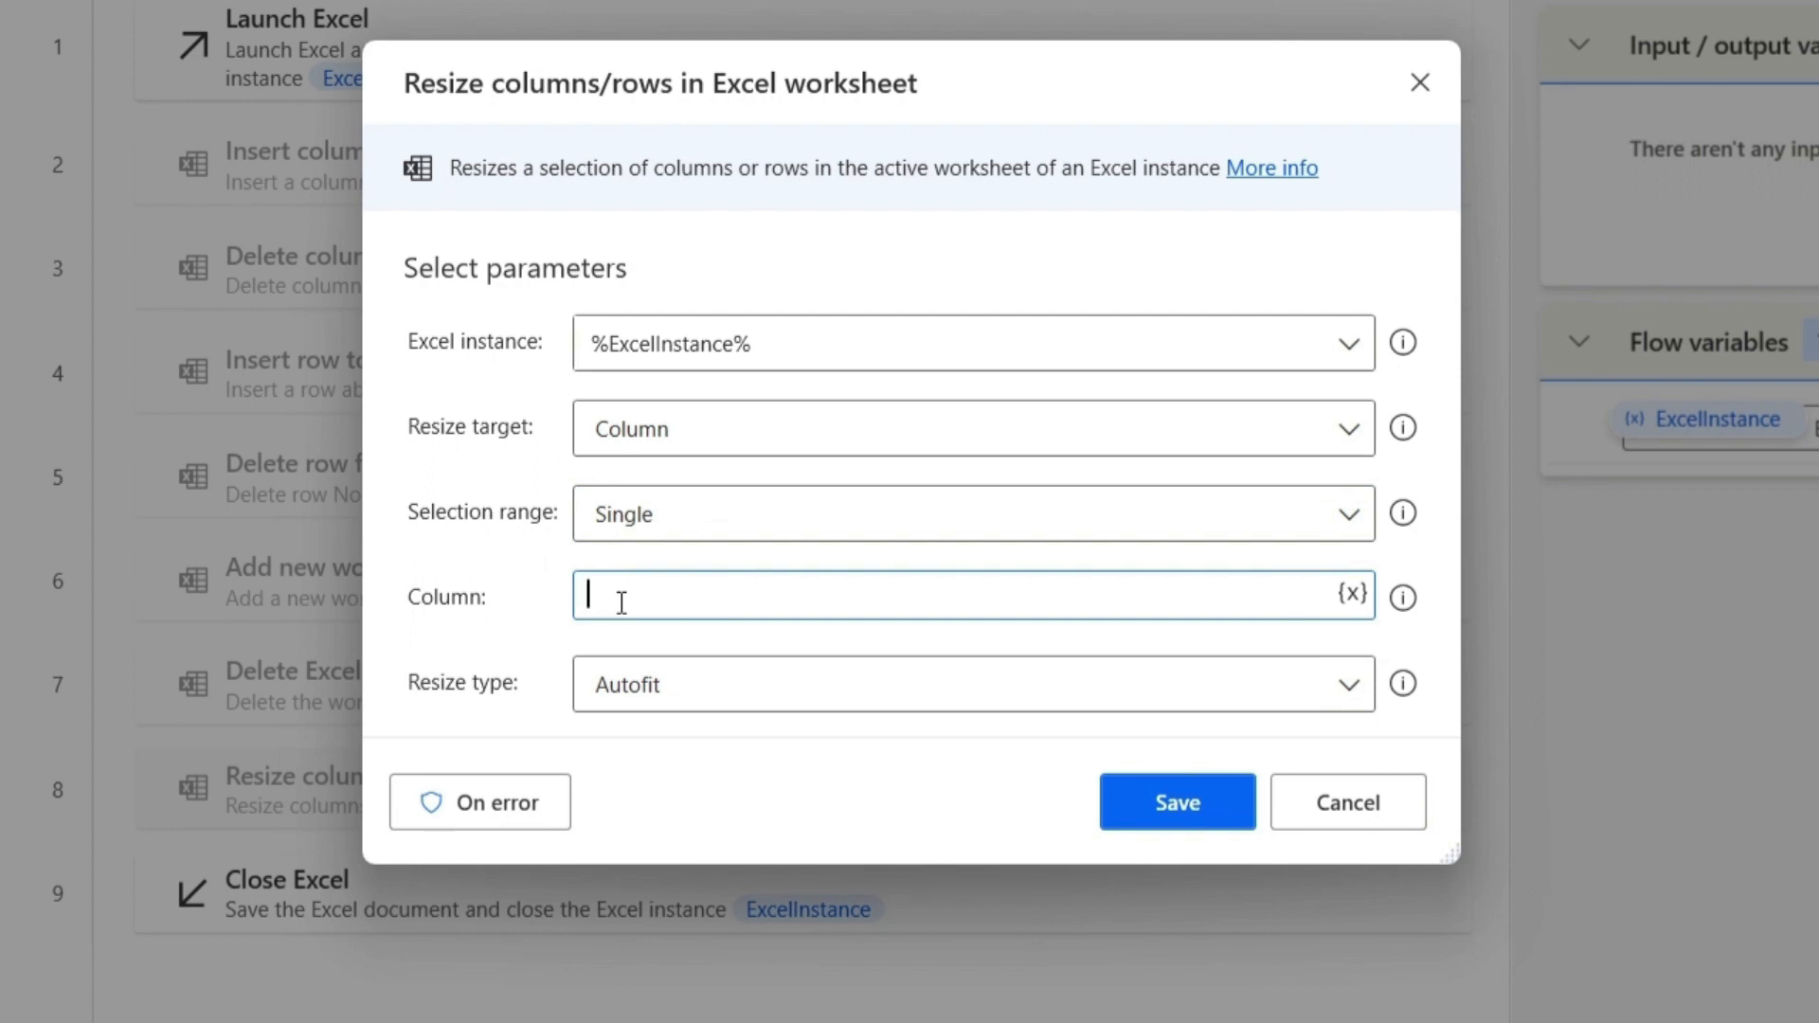
type("D")
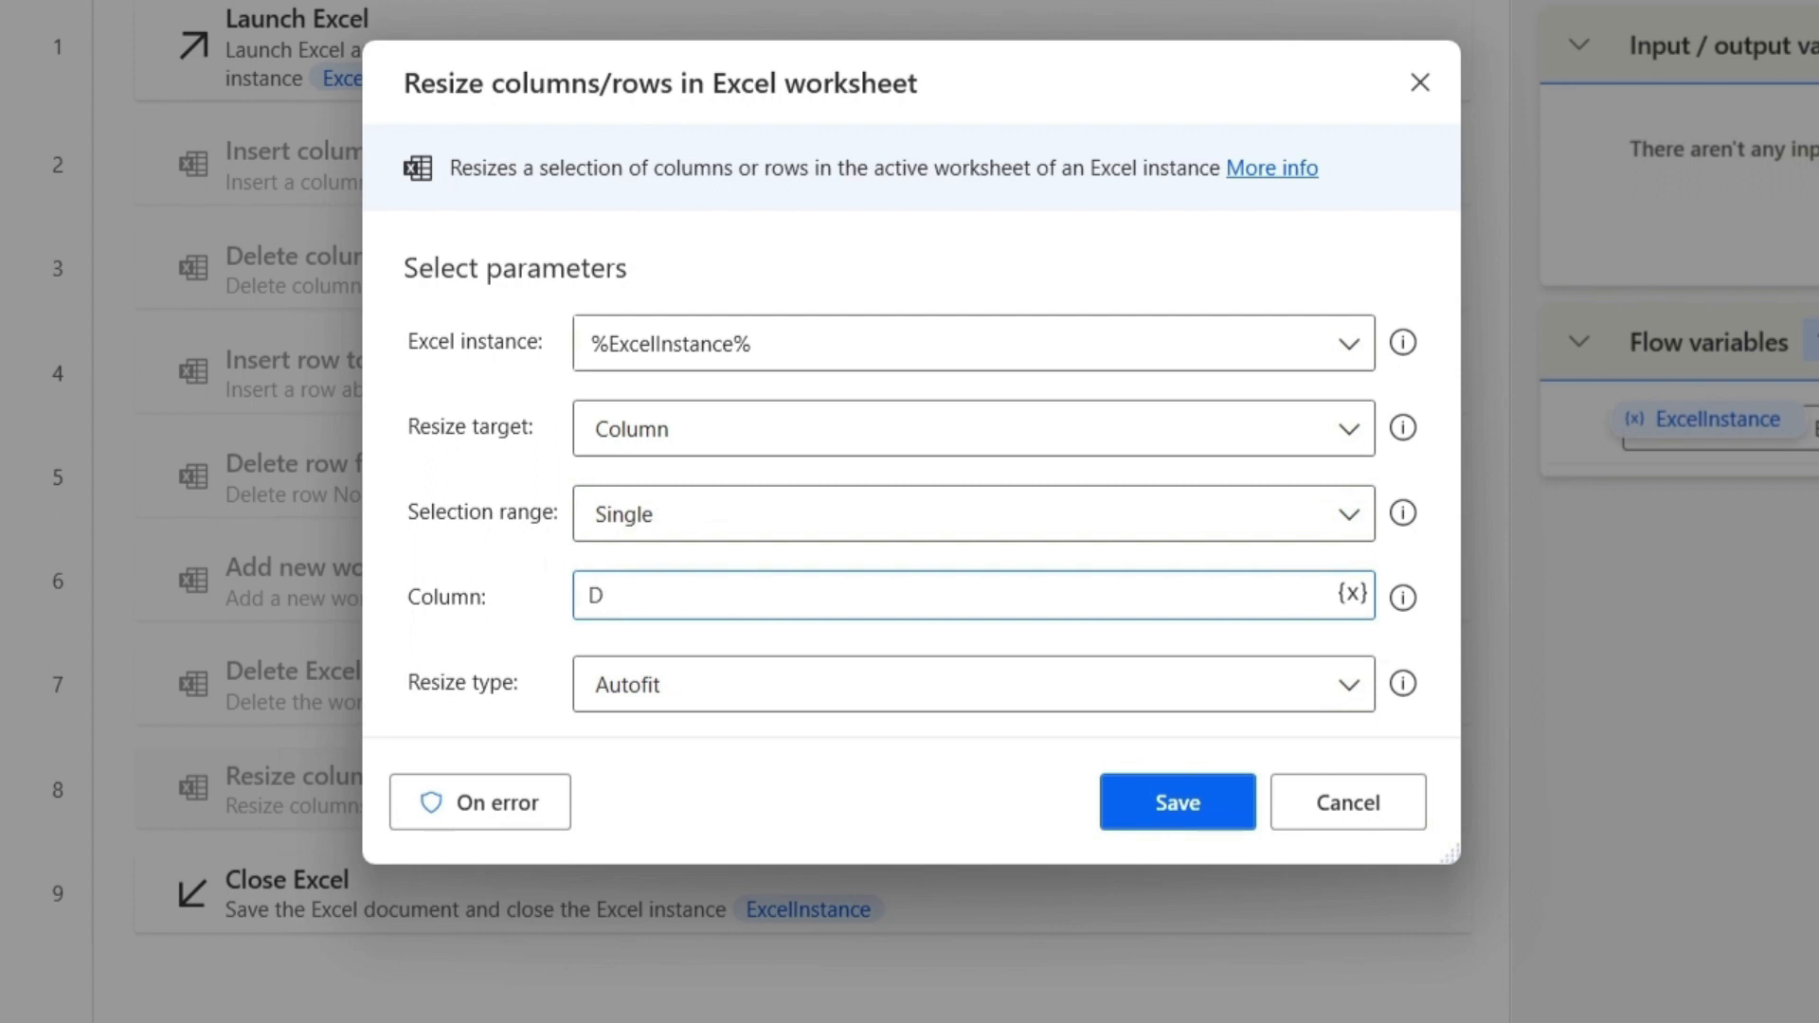
left_click(660, 694)
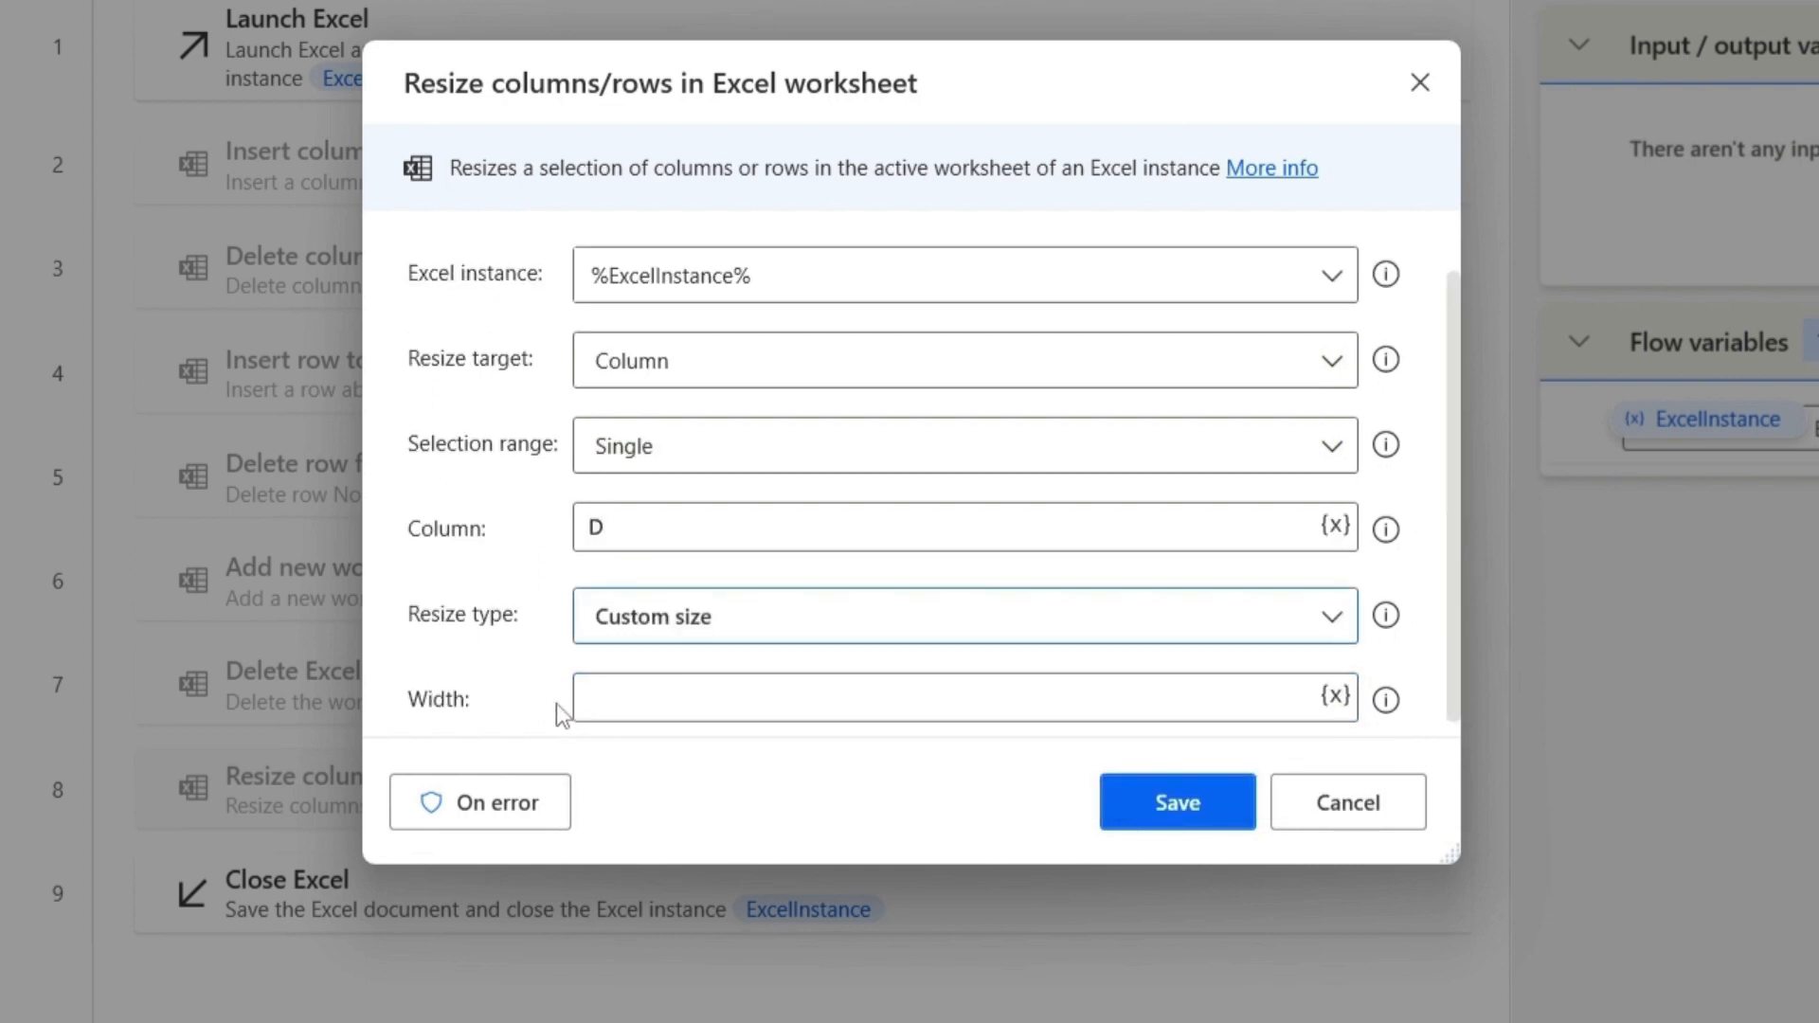
left_click(613, 692)
left_click(656, 634)
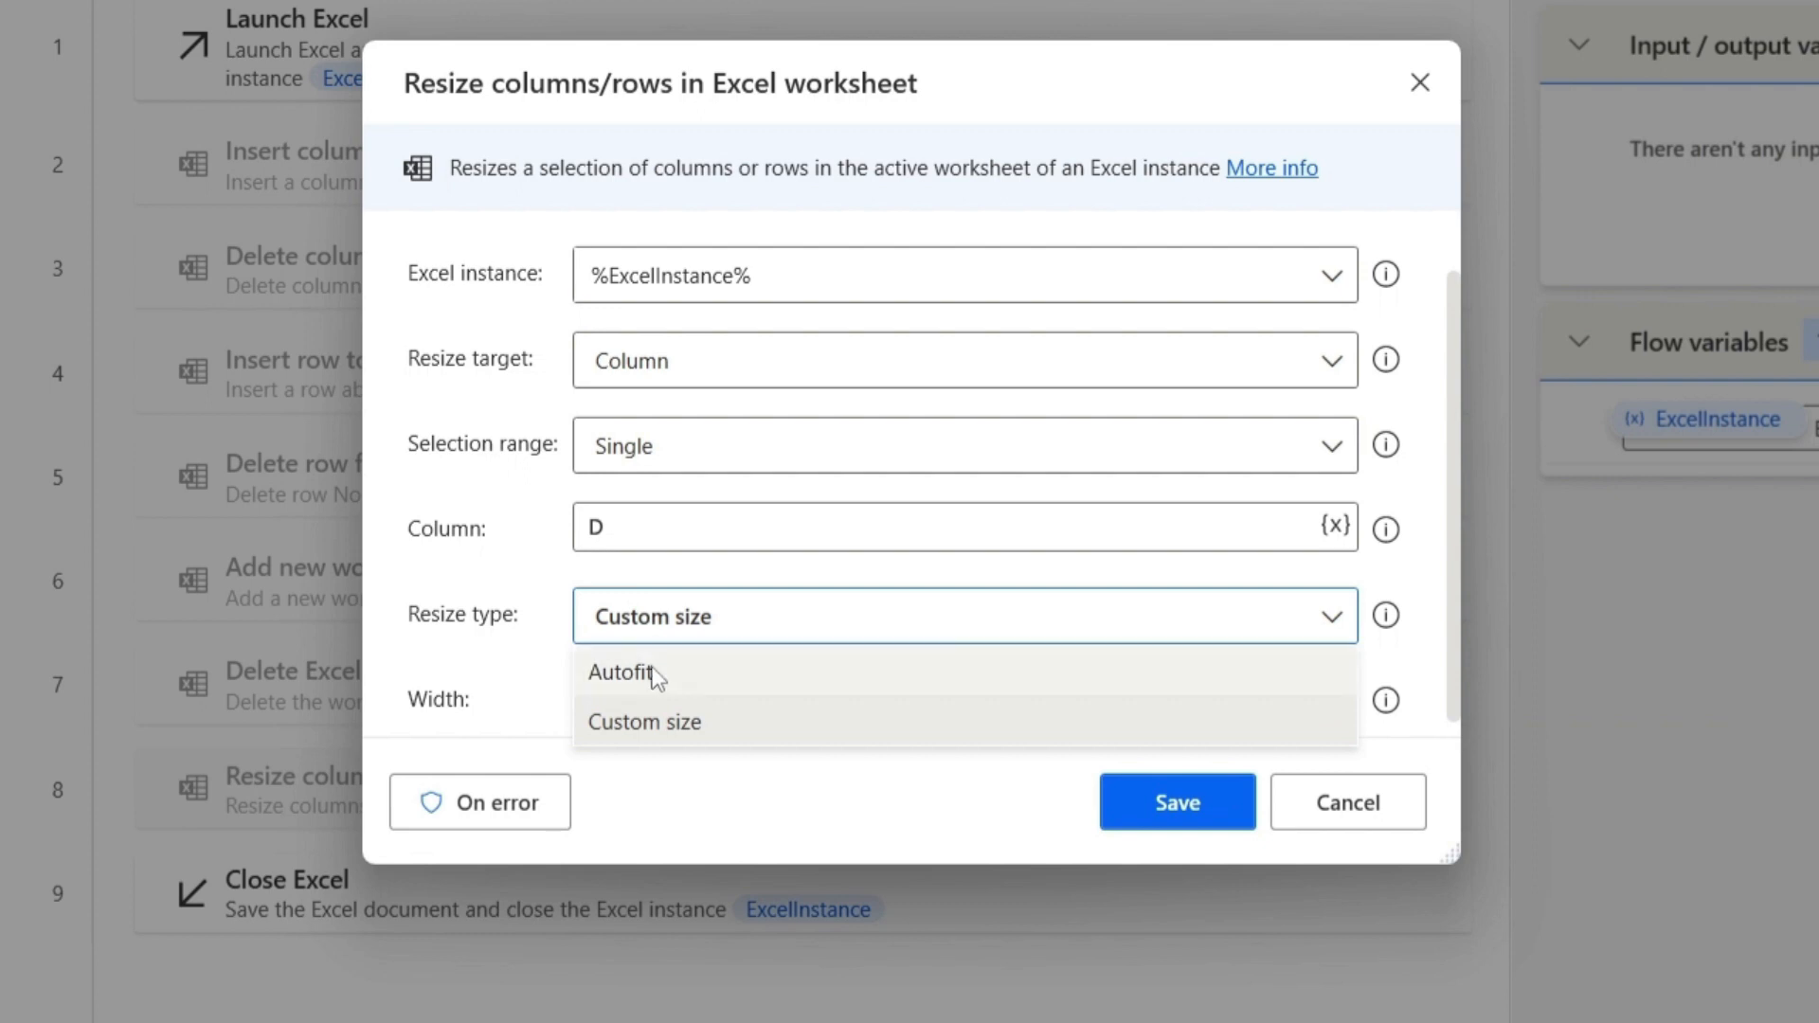
left_click(651, 671)
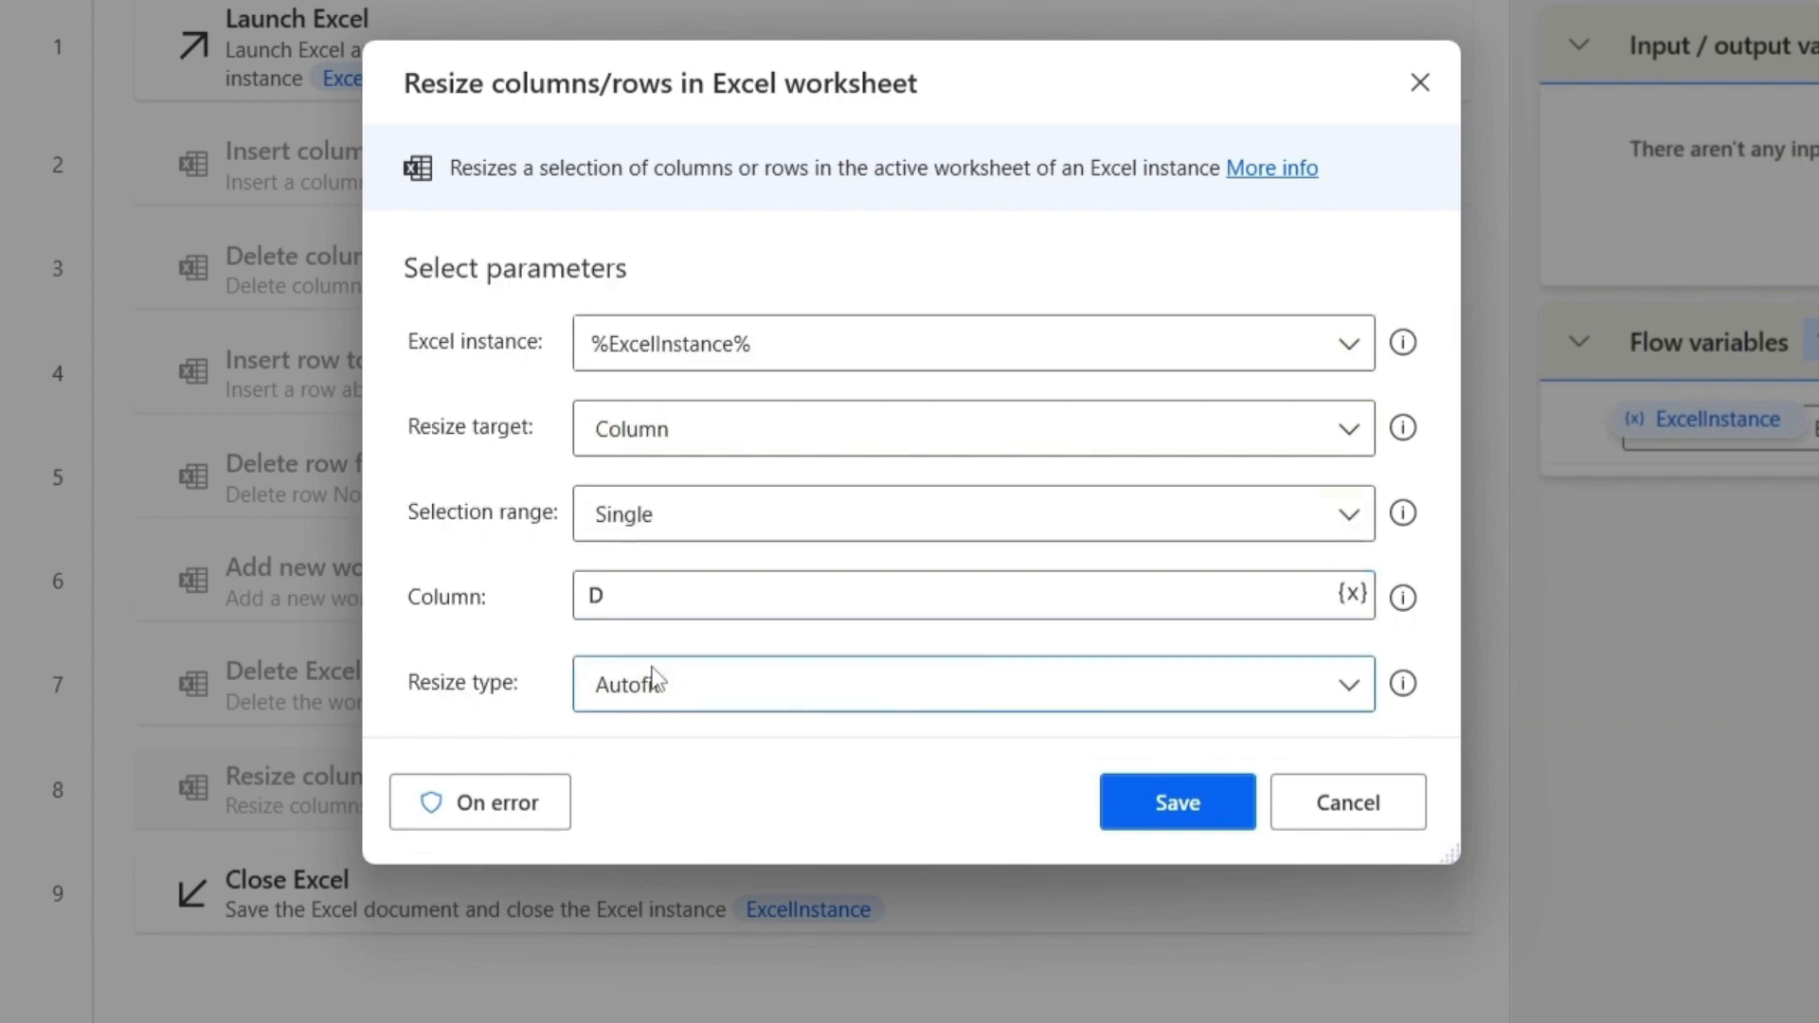
left_click(1167, 803)
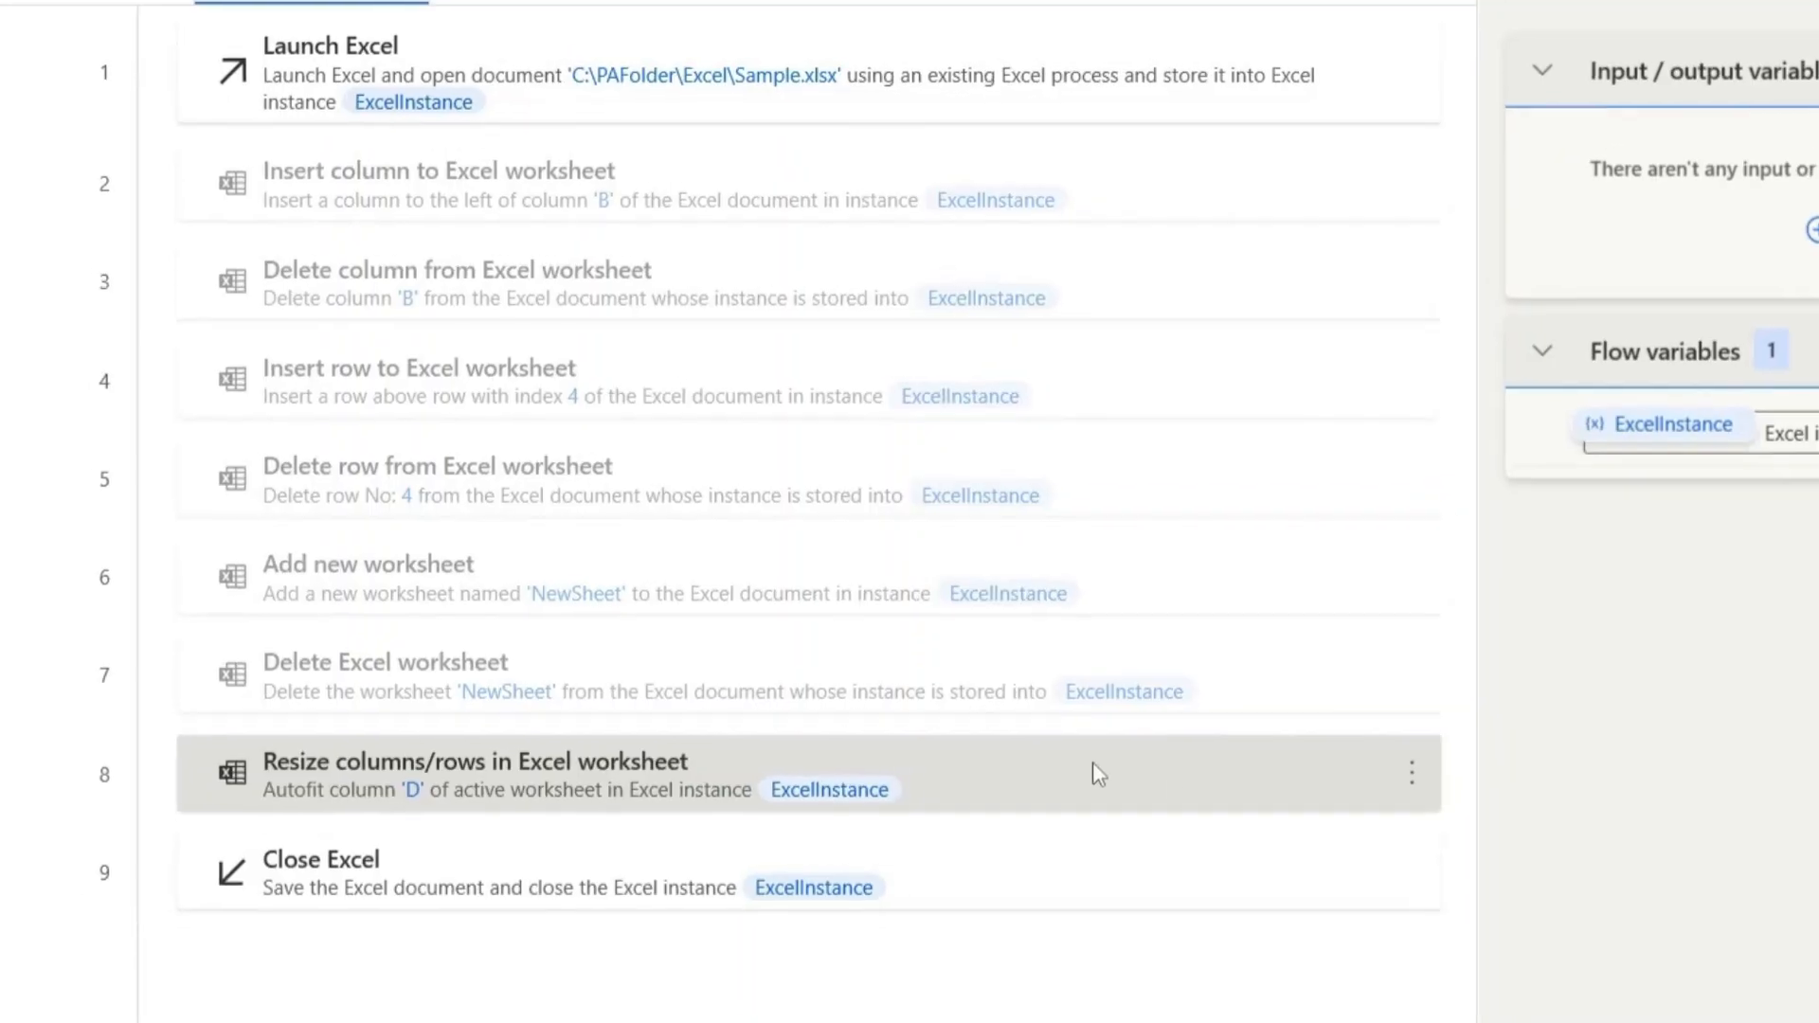
Run the flow and open the Sample workbook from File Explorer to check the width of column D.
left_click(333, 35)
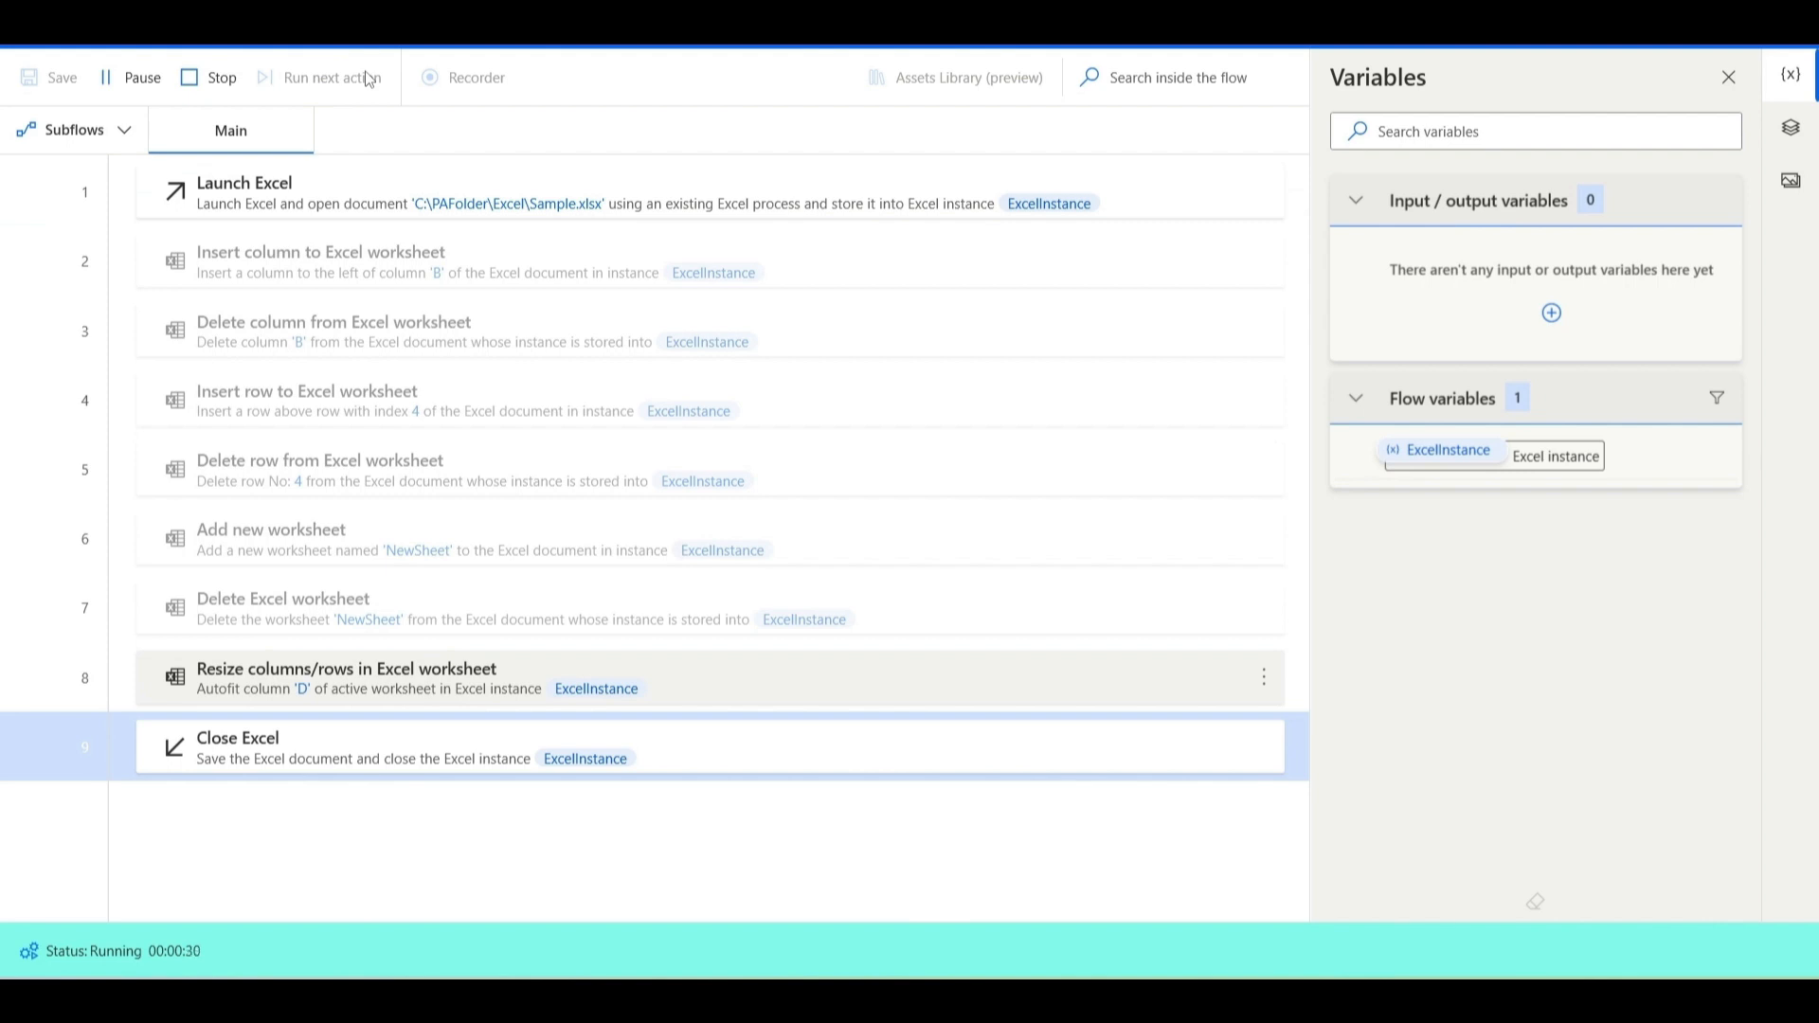
mouse_move(911, 1000)
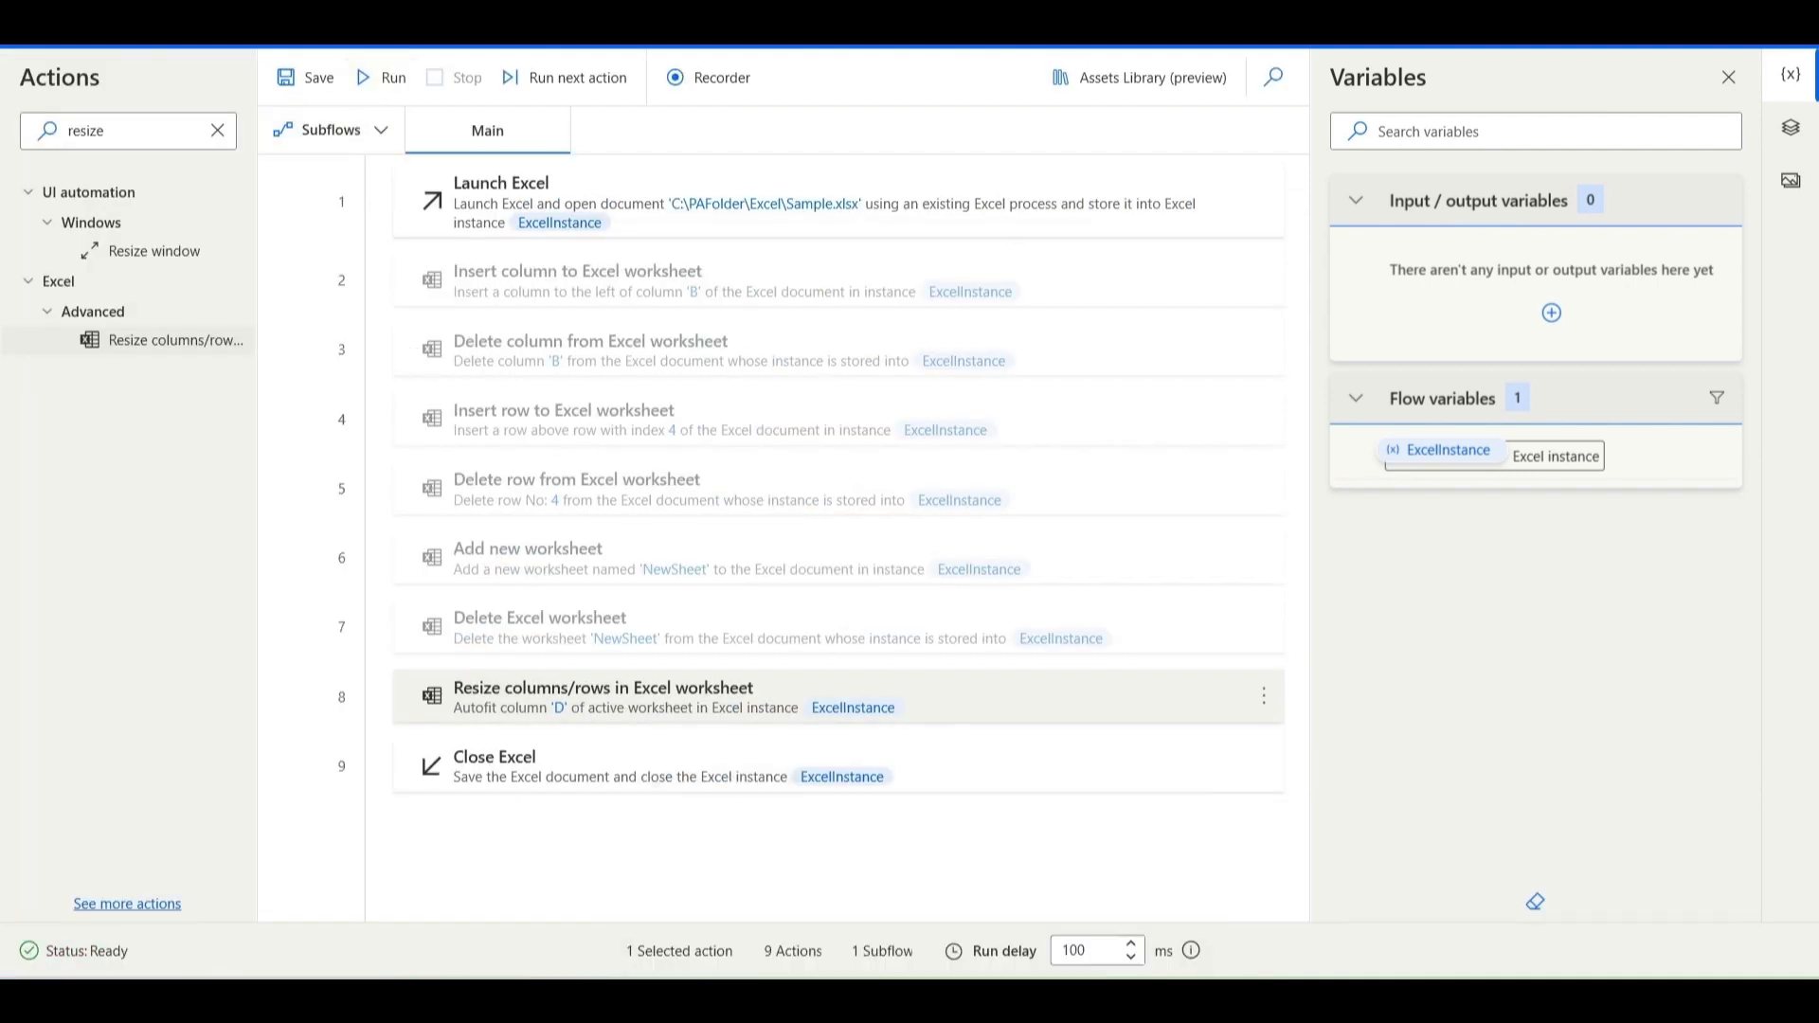
left_click(779, 891)
double_click(316, 236)
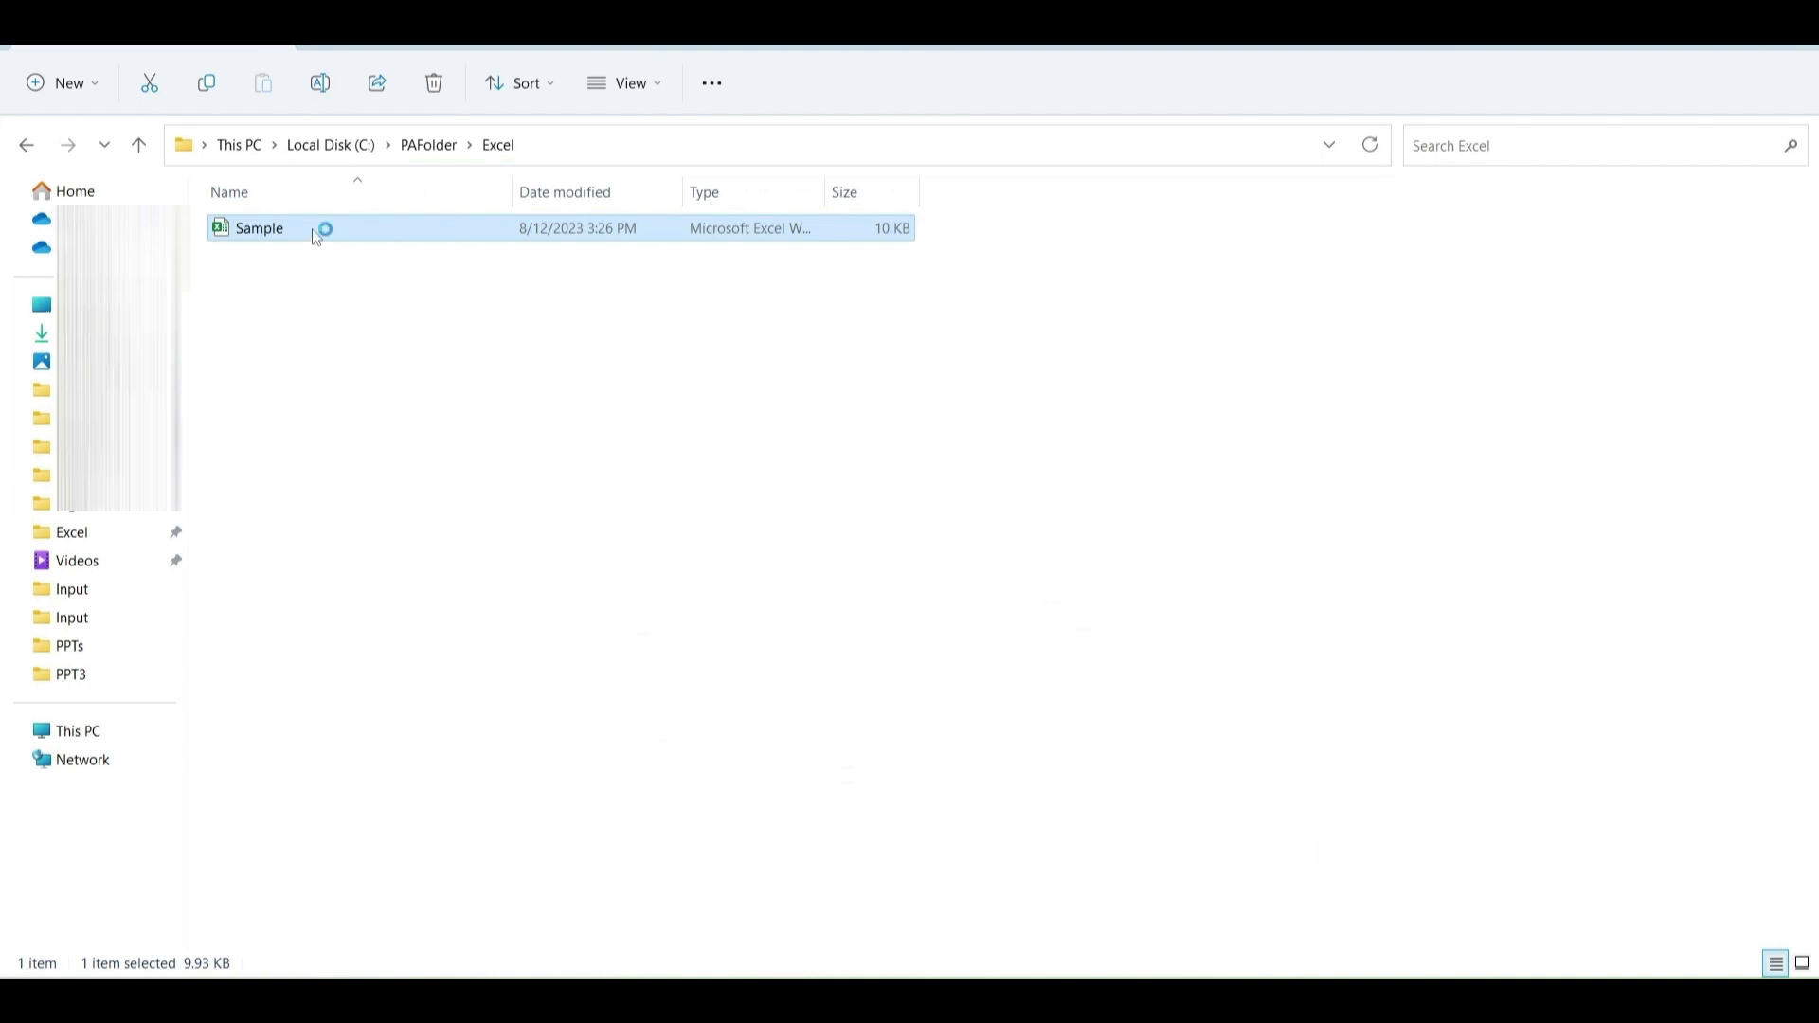